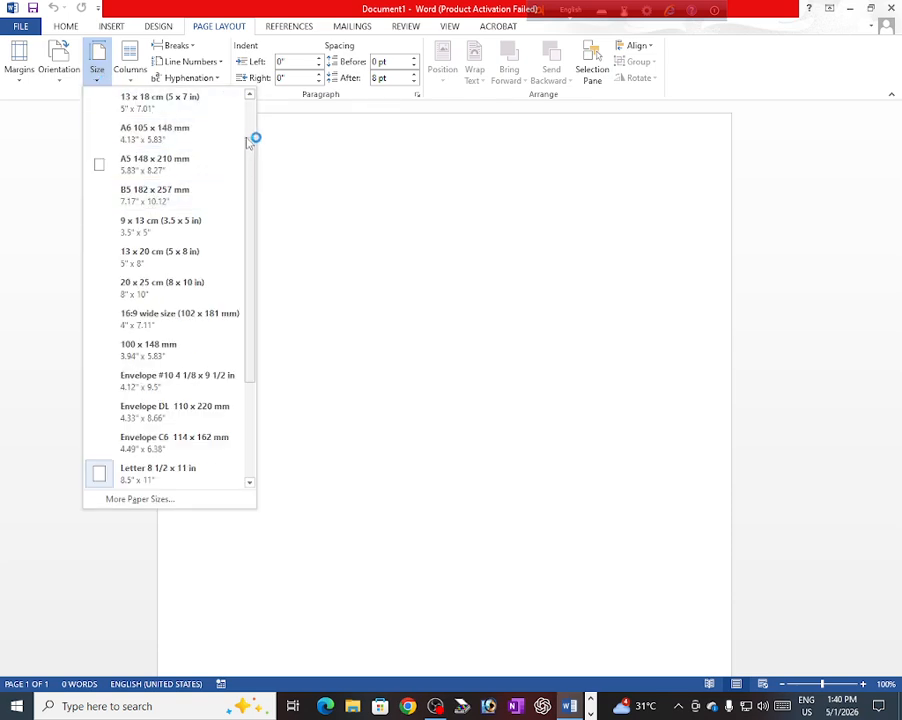
Step: Set the blank page to A4 size with Narrow 0.5-inch margins on every side
{"action": "left_click_drag", "start_coordinate": [250, 150], "coordinate": [262, 106]}
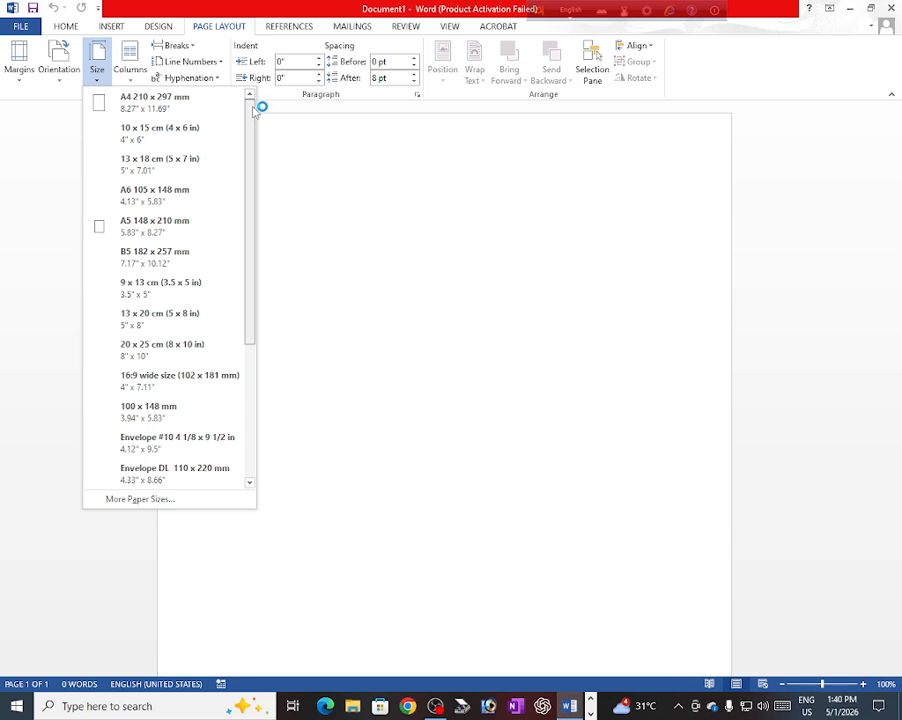
{"action": "left_click", "coordinate": [154, 106]}
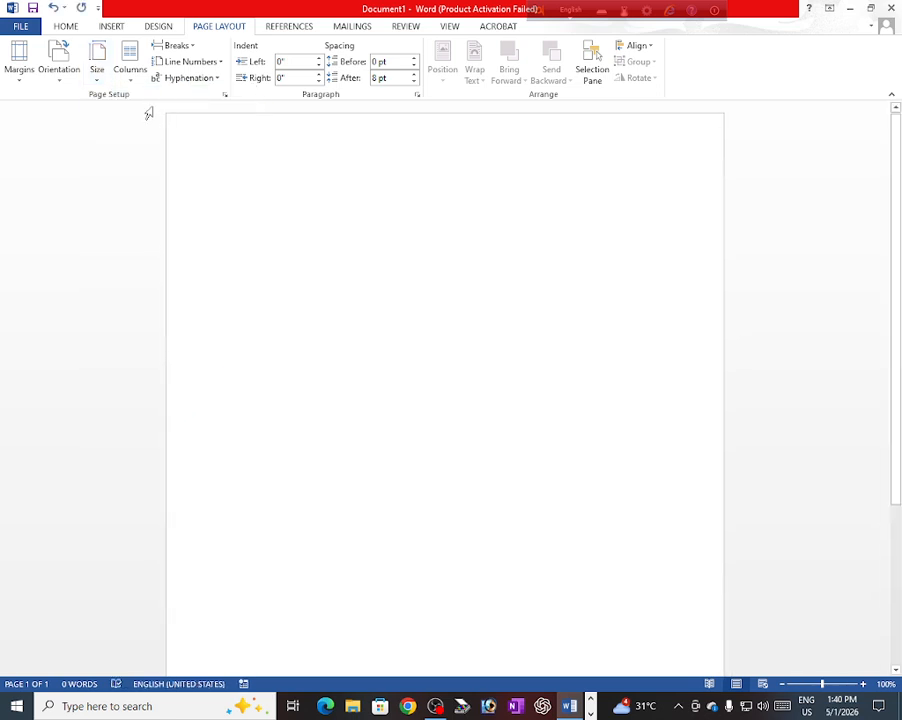
{"action": "left_click", "coordinate": [19, 78]}
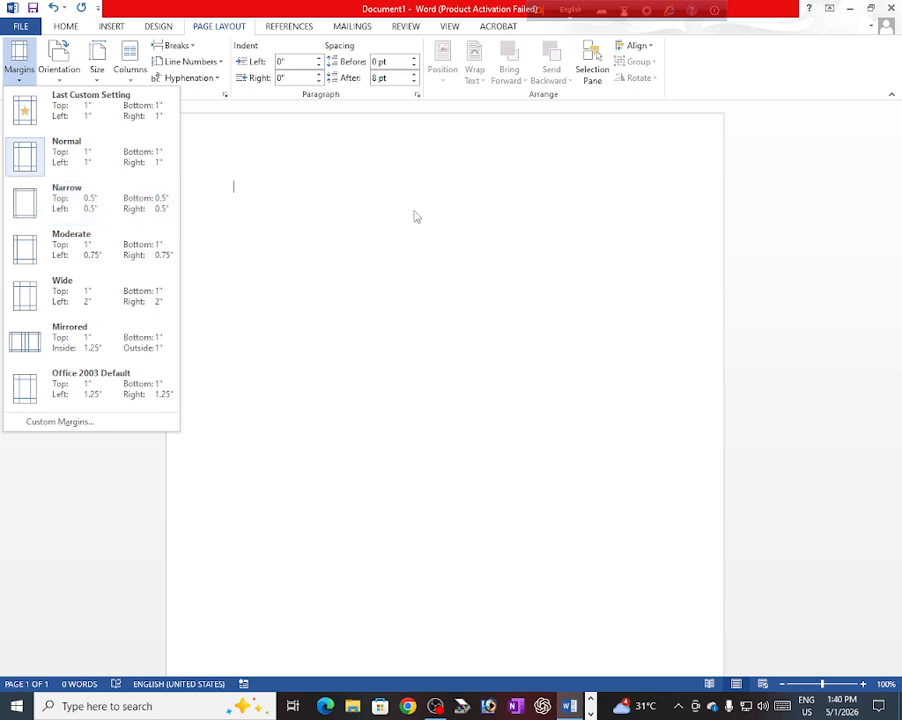
{"action": "left_click", "coordinate": [30, 205]}
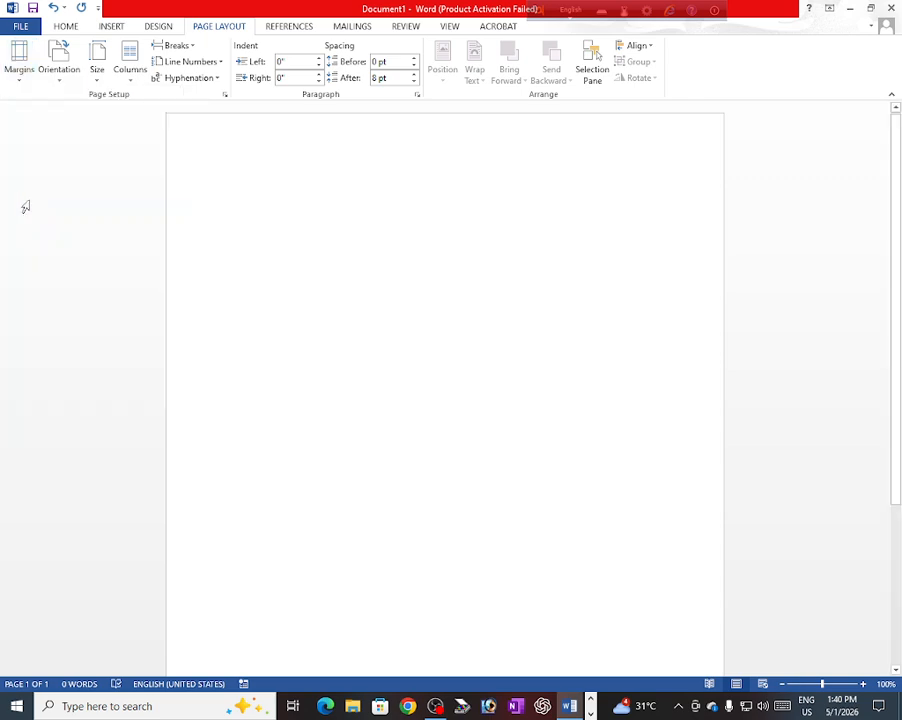
{"action": "left_click", "coordinate": [66, 27]}
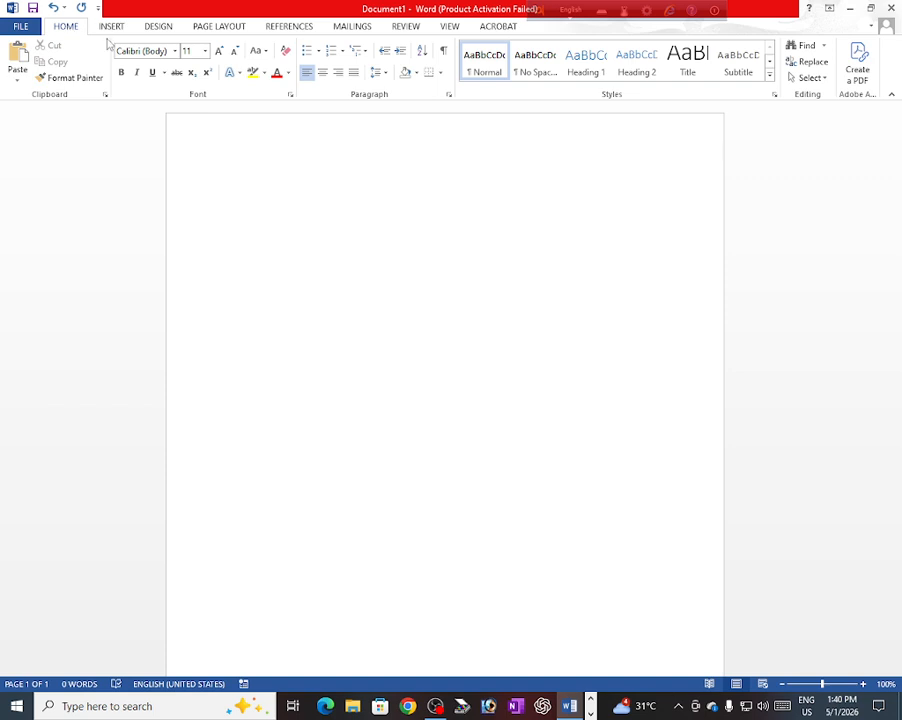
Step: Add a centred, bold, 28 pt RESUME heading at the top of the page
{"action": "left_click", "coordinate": [322, 73]}
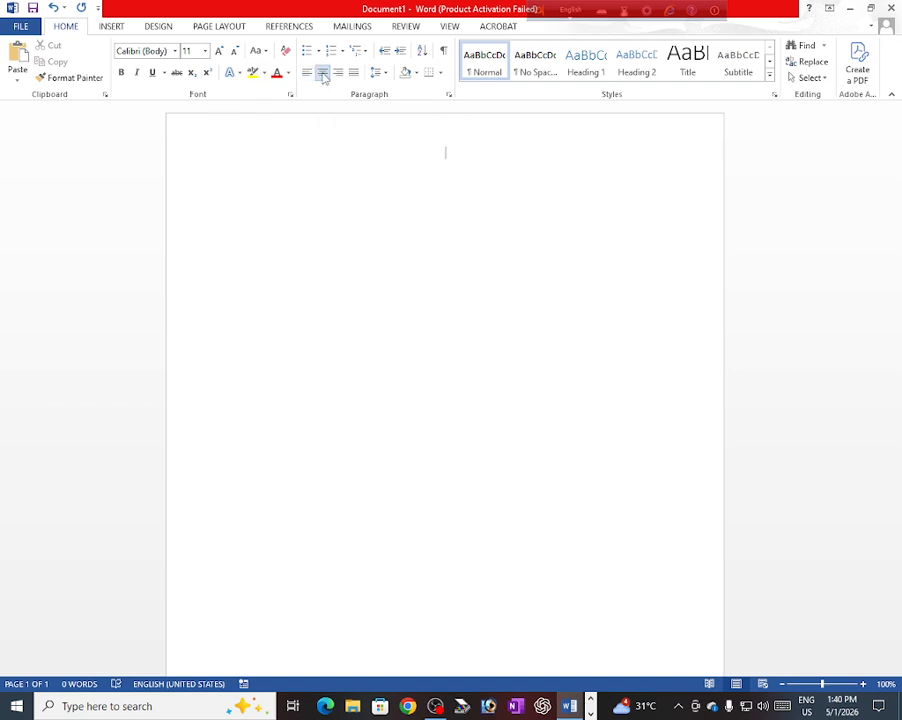
{"action": "left_click", "coordinate": [205, 53]}
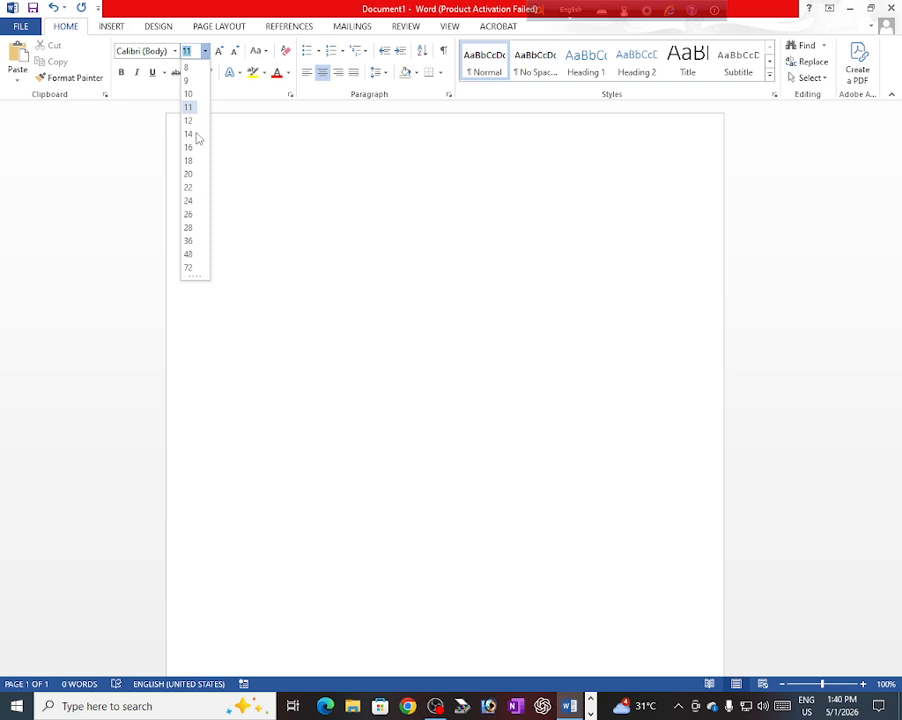
{"action": "left_click", "coordinate": [189, 228]}
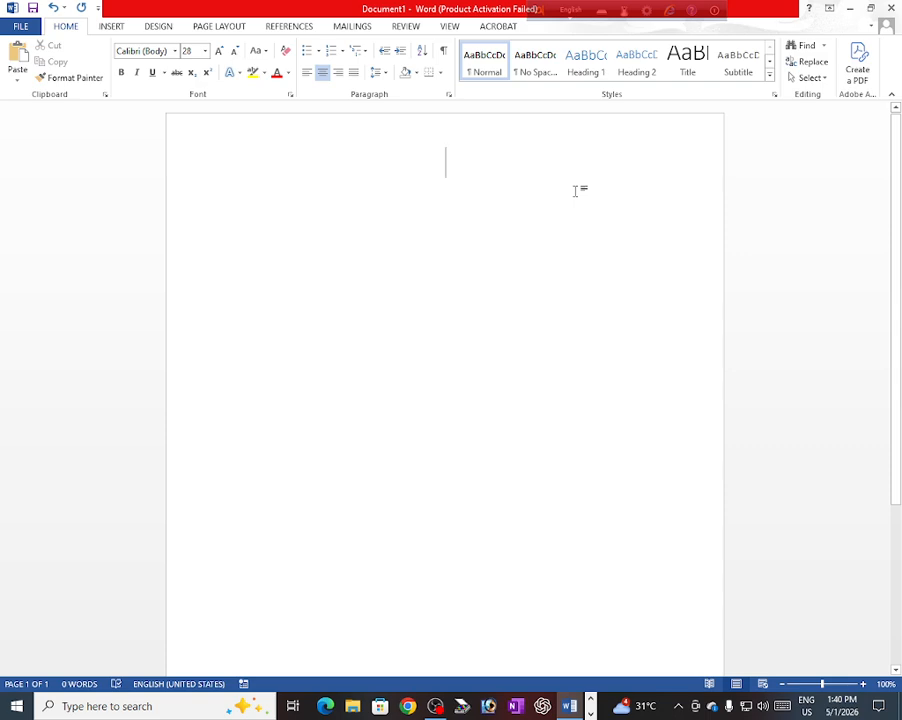
{"action": "type", "text": "I"}
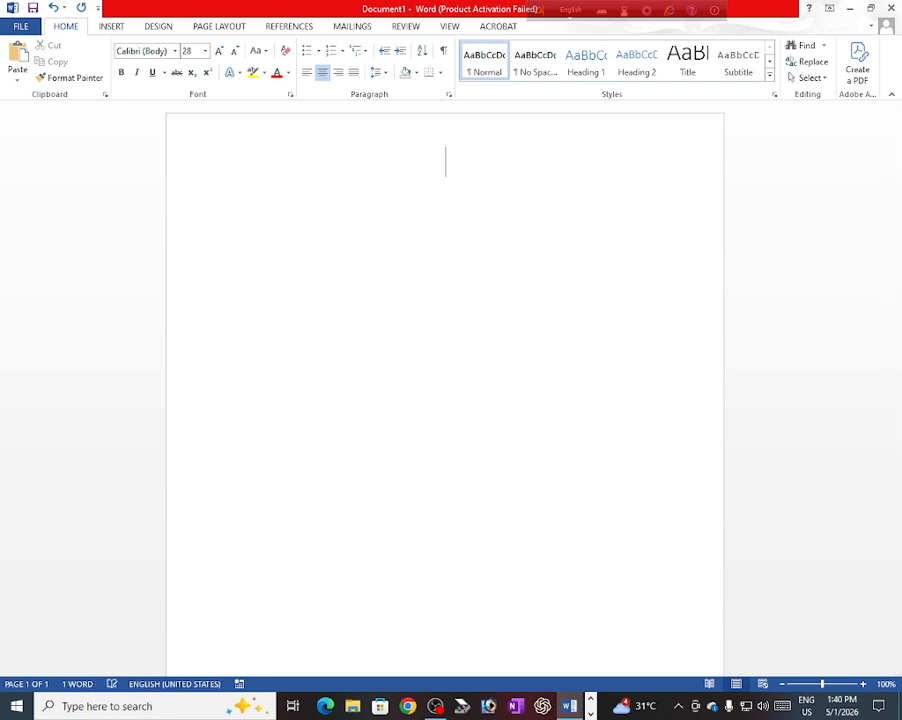
{"action": "key", "text": "BackSpace"}
{"action": "type", "text": "RESU"}
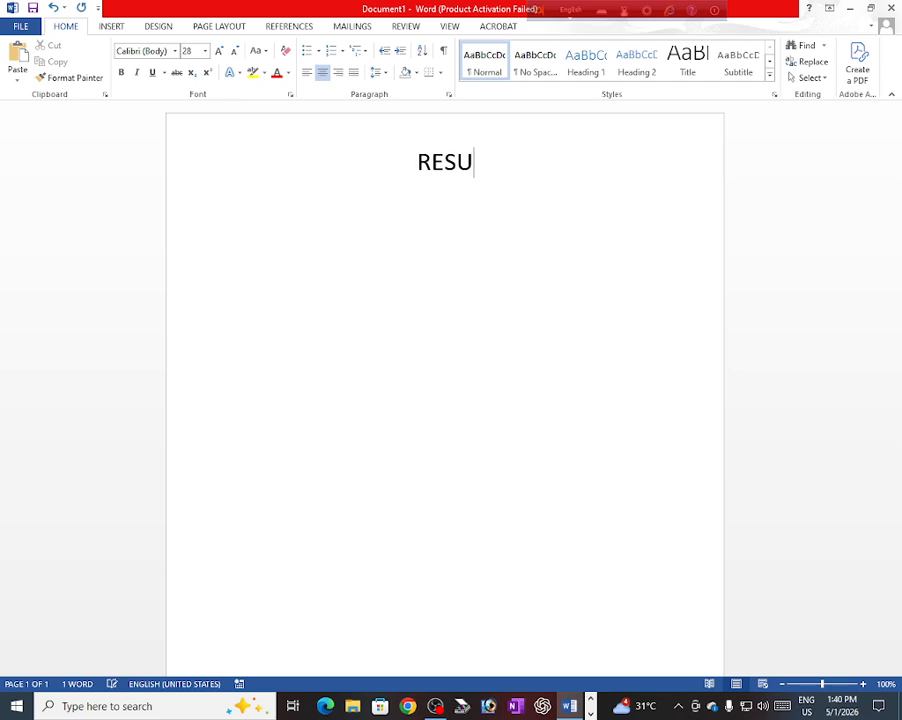
{"action": "type", "text": "ME"}
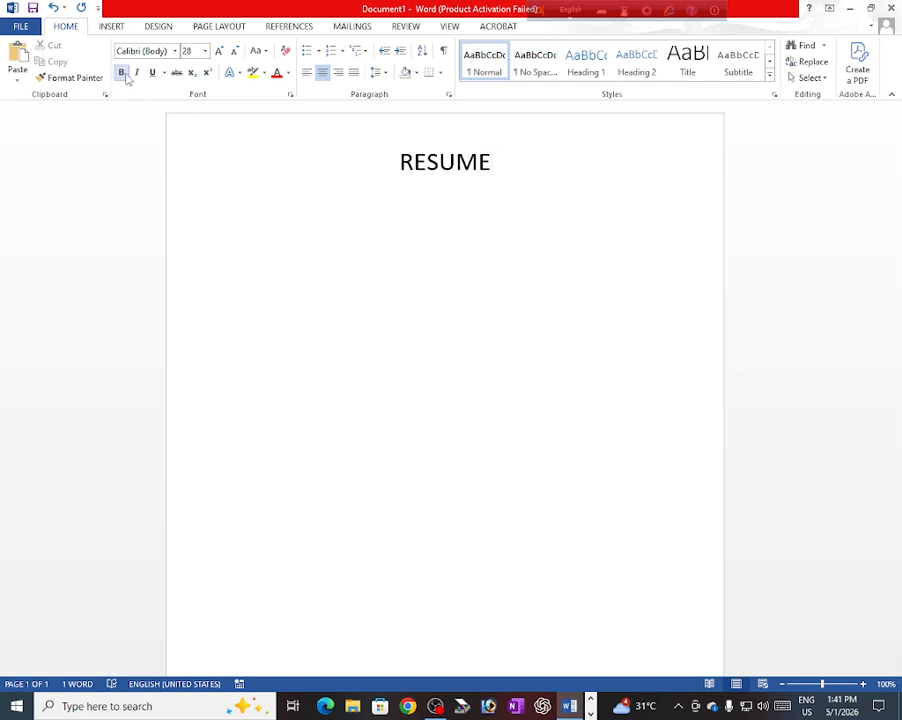
{"action": "double_click", "coordinate": [447, 172]}
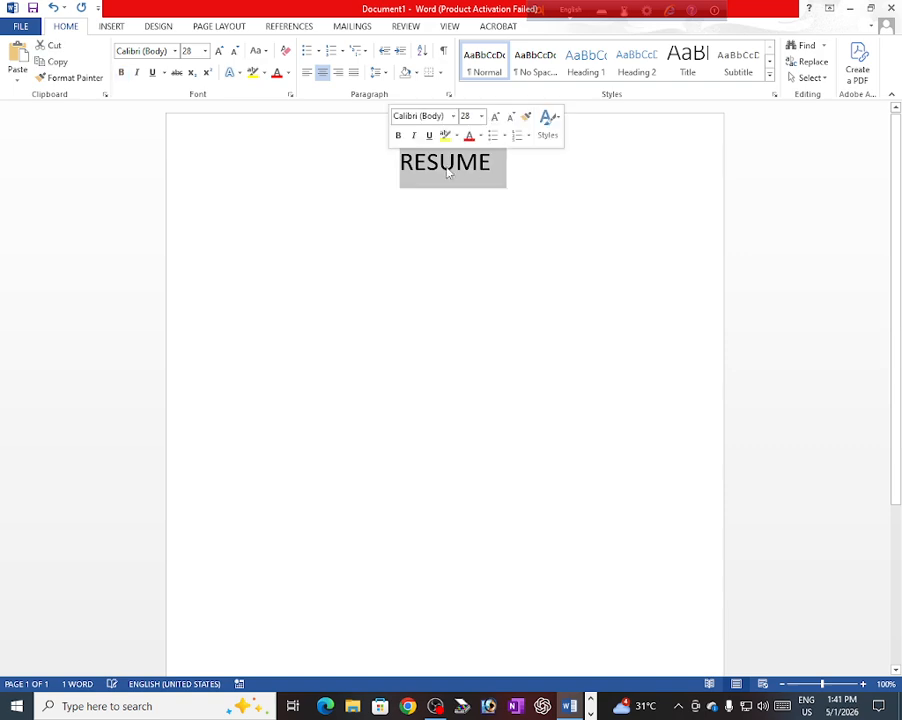
{"action": "left_click", "coordinate": [121, 73]}
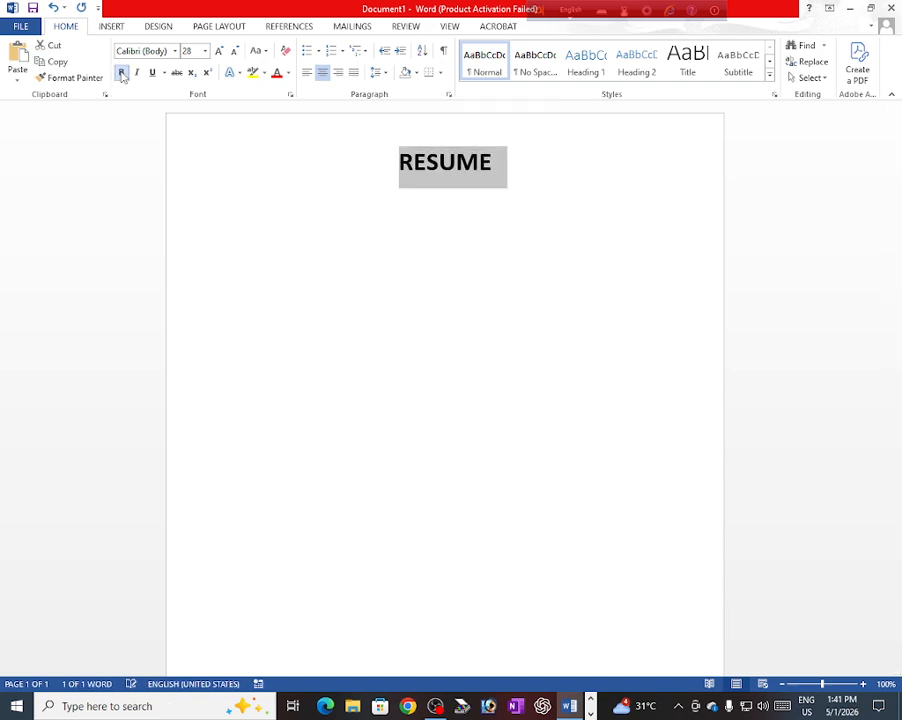
Step: Start a new line below the heading with plain default formatting
{"action": "left_click", "coordinate": [502, 161]}
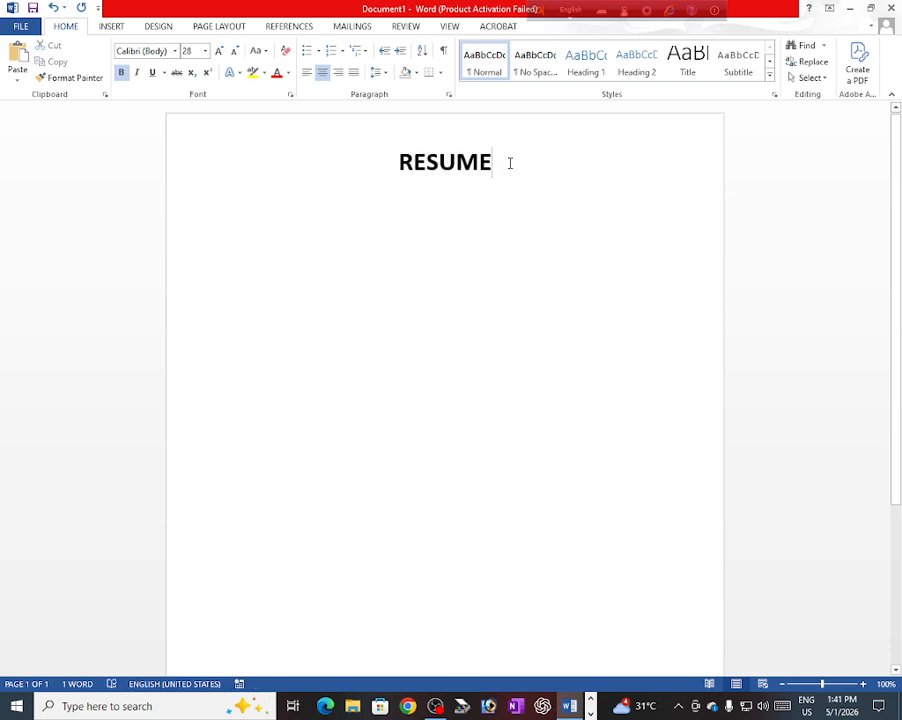
{"action": "key", "text": "Return"}
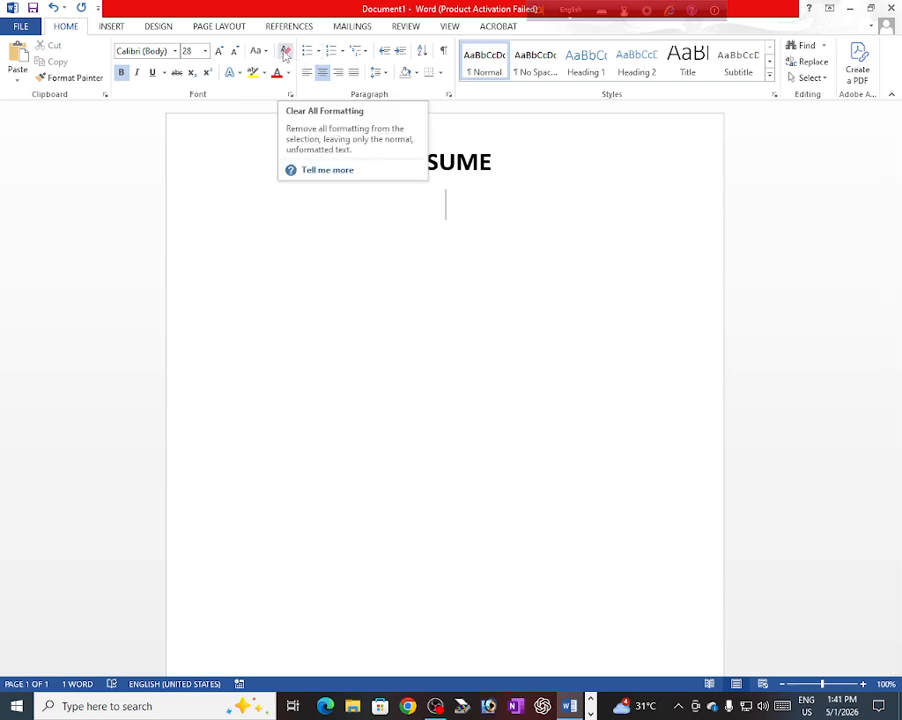
{"action": "left_click", "coordinate": [285, 52]}
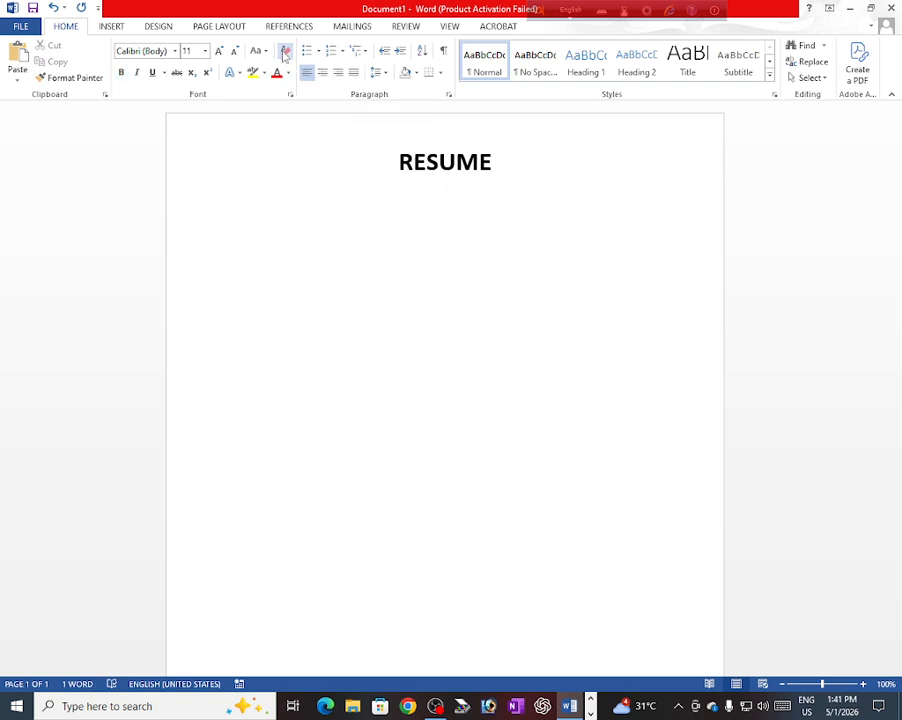
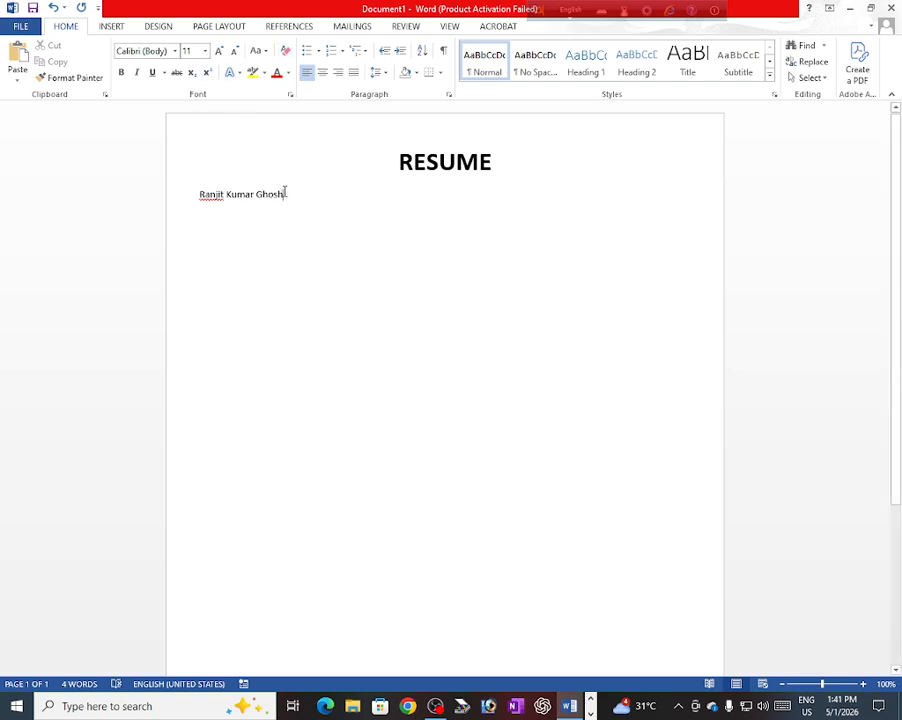
Step: Type the applicant's full name under the heading in 16 pt, then start a new line
{"action": "left_click_drag", "start_coordinate": [284, 192], "coordinate": [200, 196]}
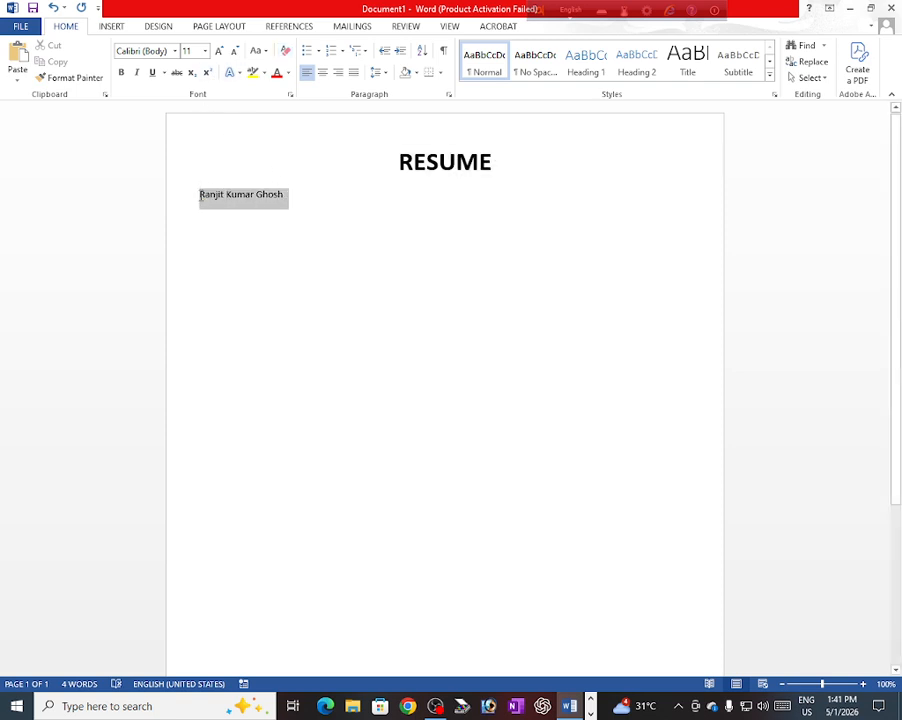
{"action": "left_click", "coordinate": [206, 52]}
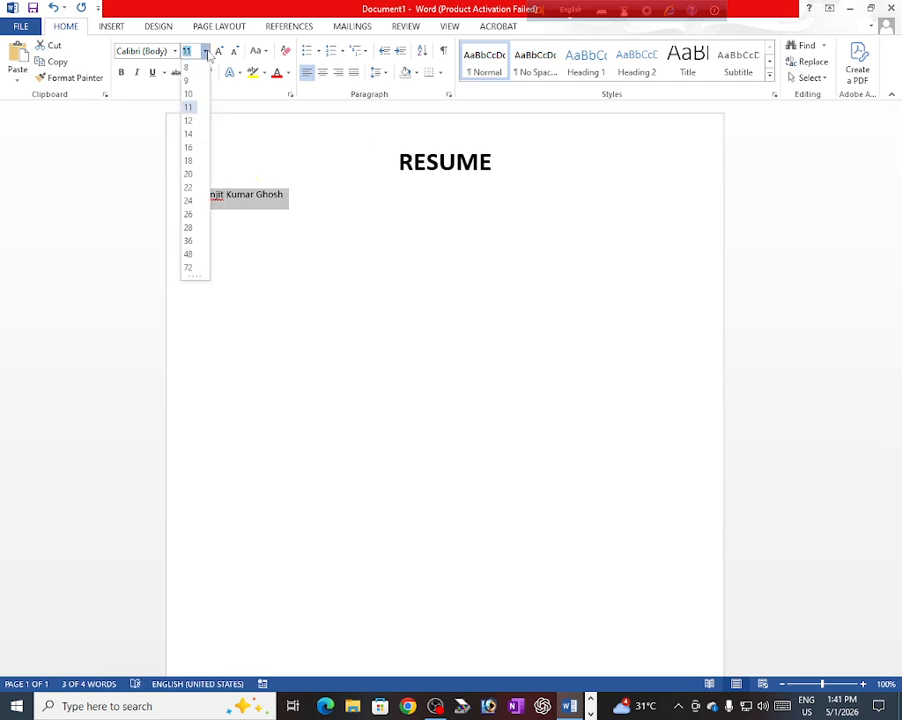
{"action": "left_click", "coordinate": [189, 148]}
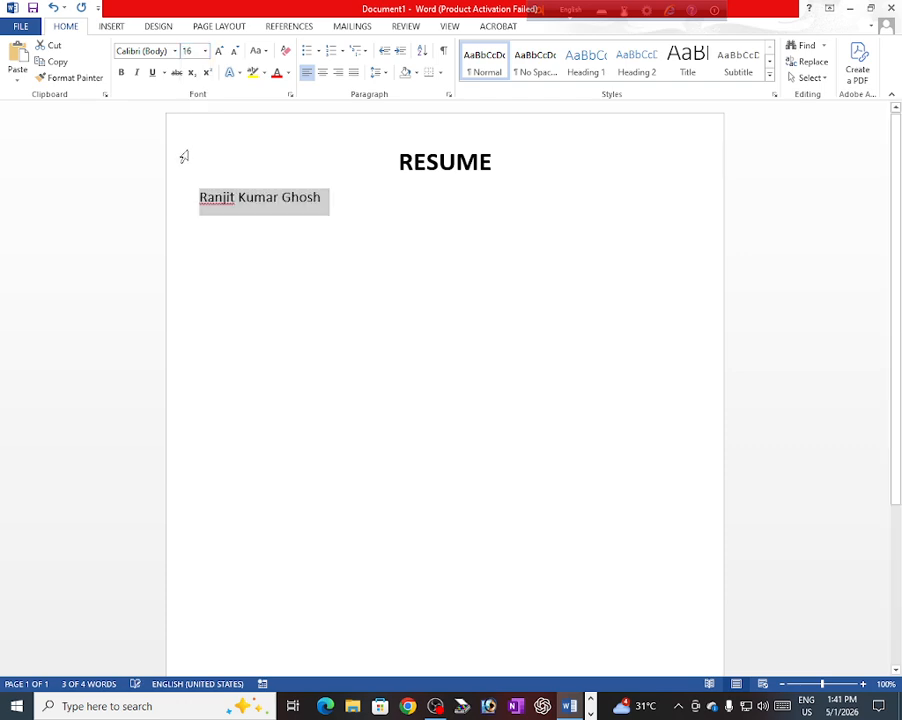
{"action": "left_click", "coordinate": [331, 208]}
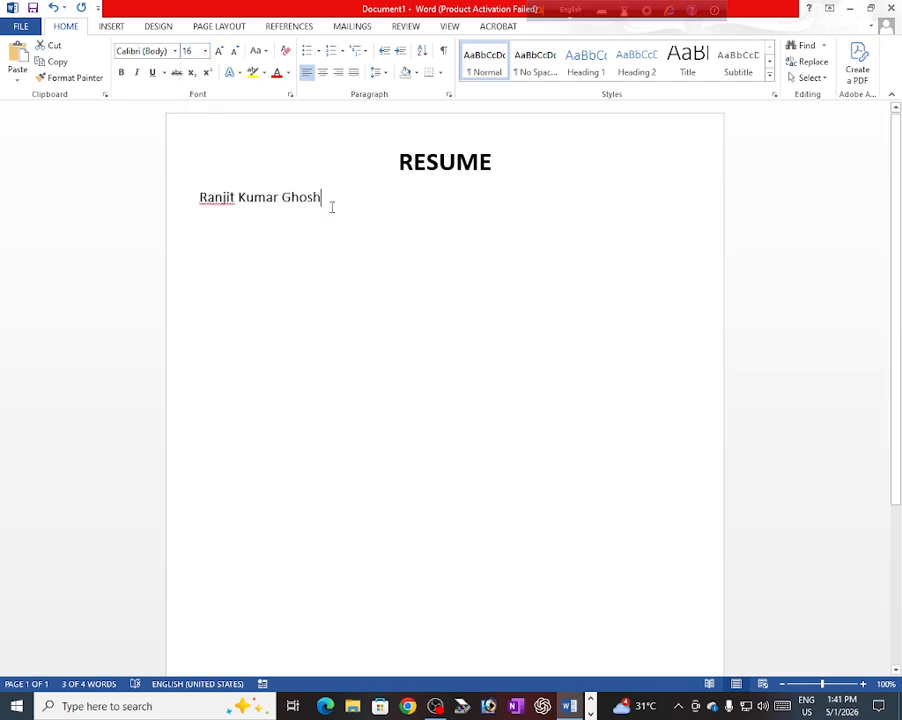
{"action": "key", "text": "Return"}
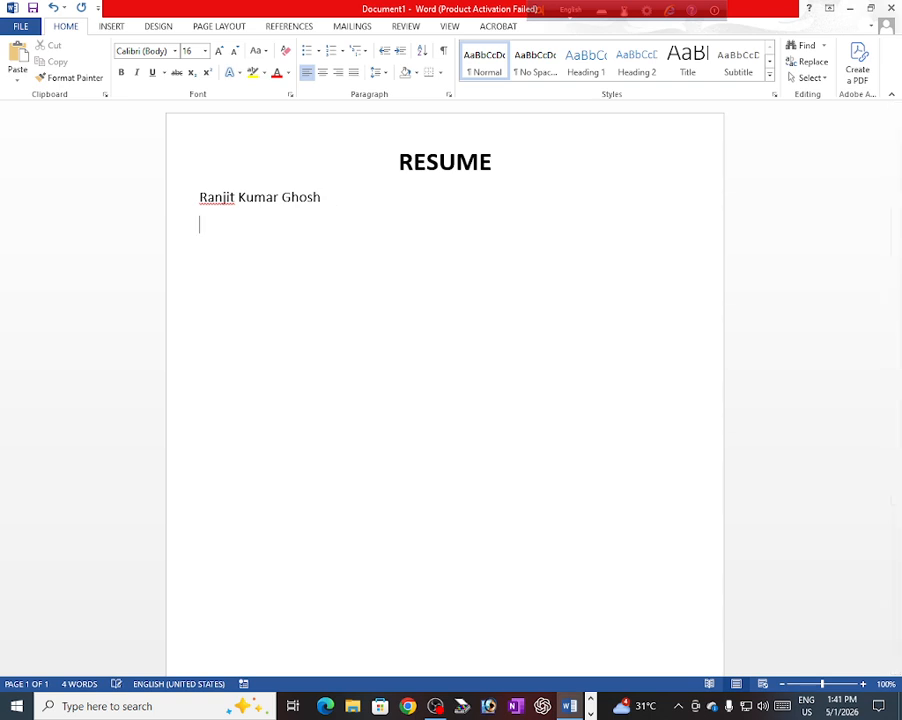
Step: Add a plain Address line with a tab-aligned colon and the applicant's postal address
{"action": "left_click", "coordinate": [285, 52]}
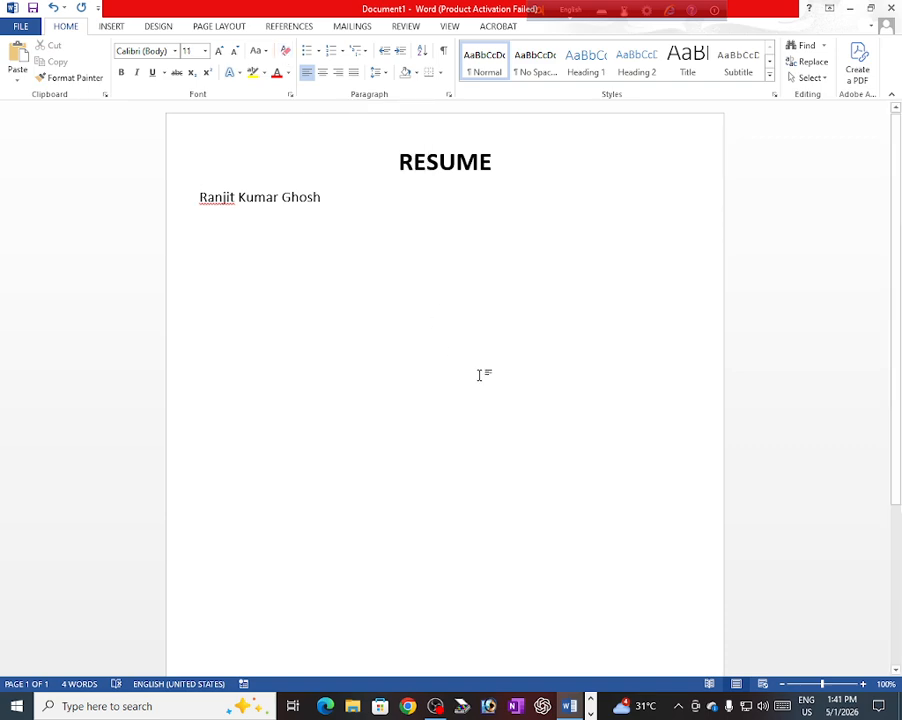
{"action": "type", "text": "Ad"}
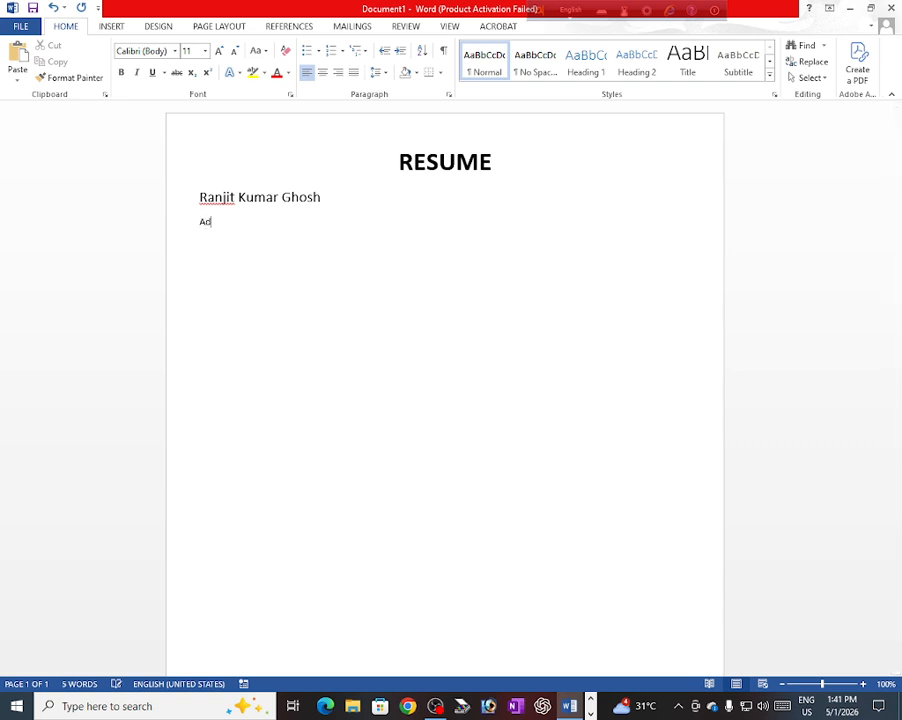
{"action": "type", "text": "dress"}
{"action": "key", "text": "Tab"}
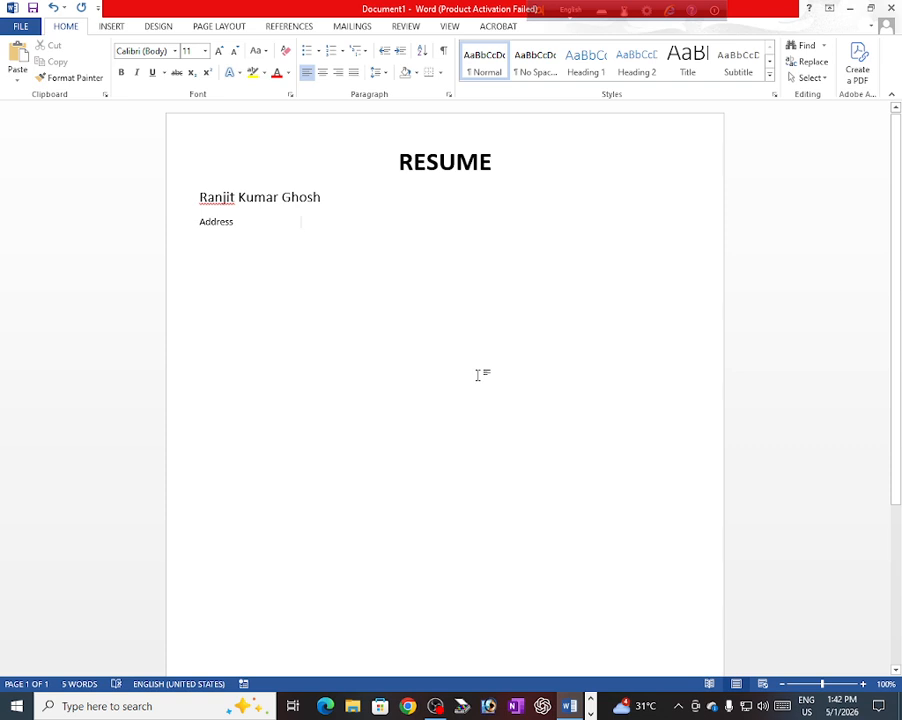
{"action": "type", "text": ":"}
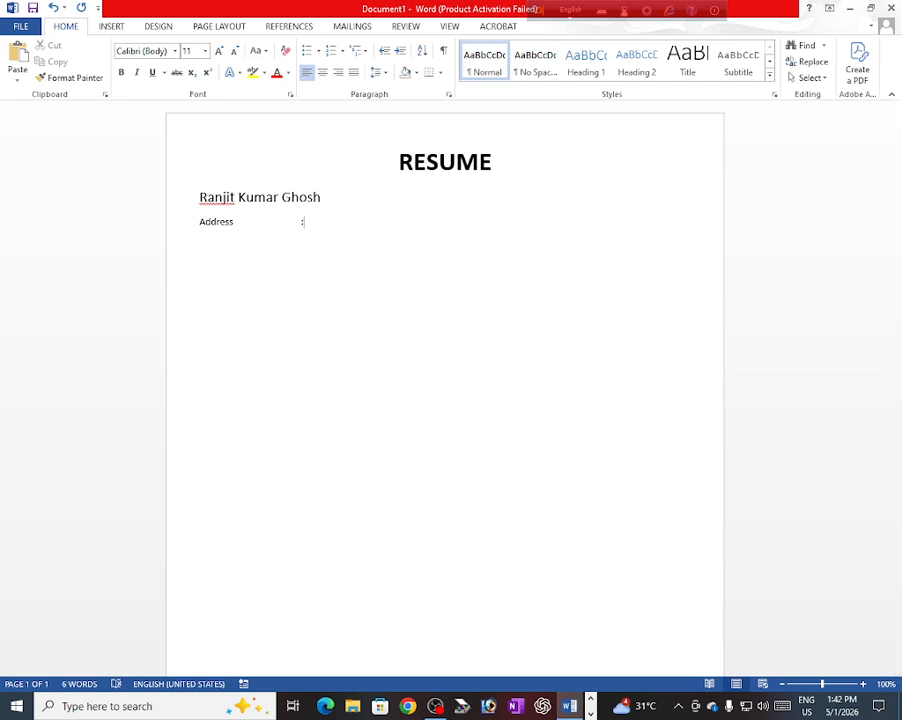
{"action": "key", "text": "Tab"}
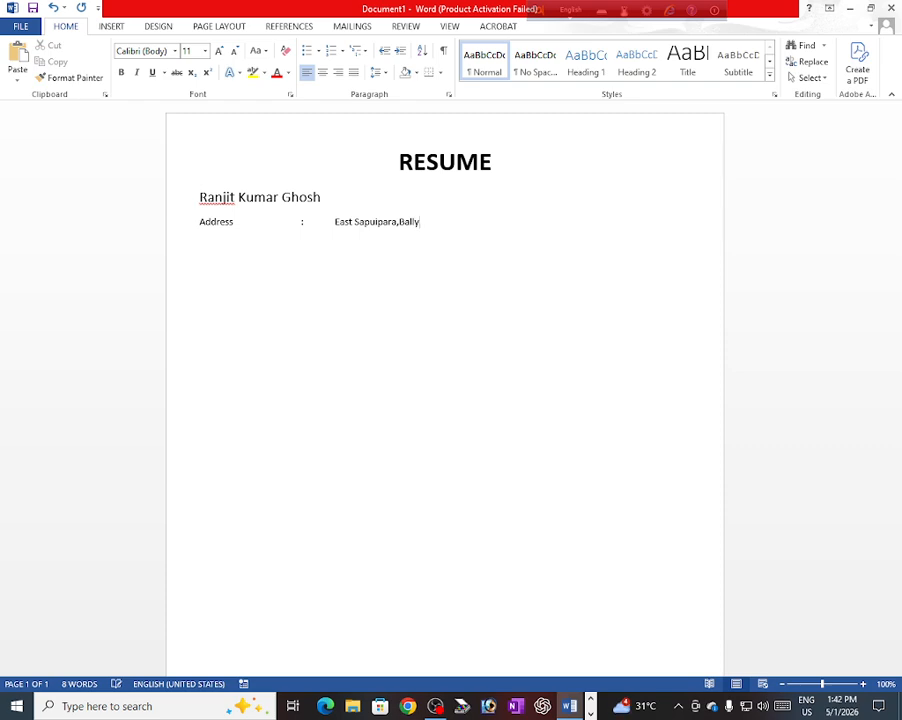
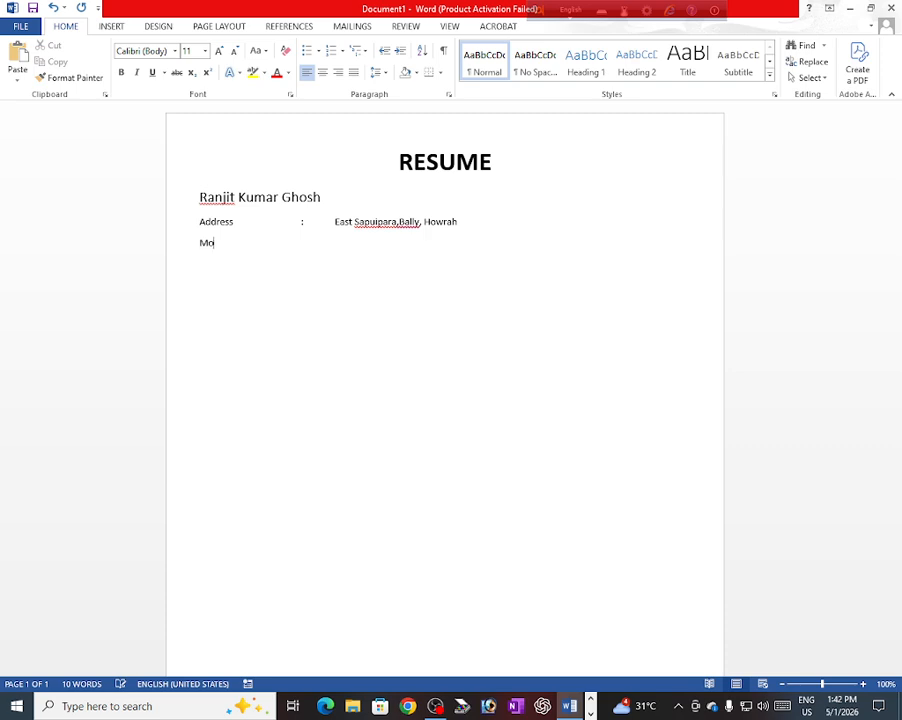
Step: Add a Mob line with a tab-aligned colon and the applicant's mobile number
{"action": "key", "text": "Tab"}
{"action": "key", "text": "Tab"}
{"action": "key", "text": "Tab"}
{"action": "key", "text": "Return"}
Step: Add an Email line with a tab-aligned colon and the applicant's e-mail address
{"action": "type", "text": "Email"}
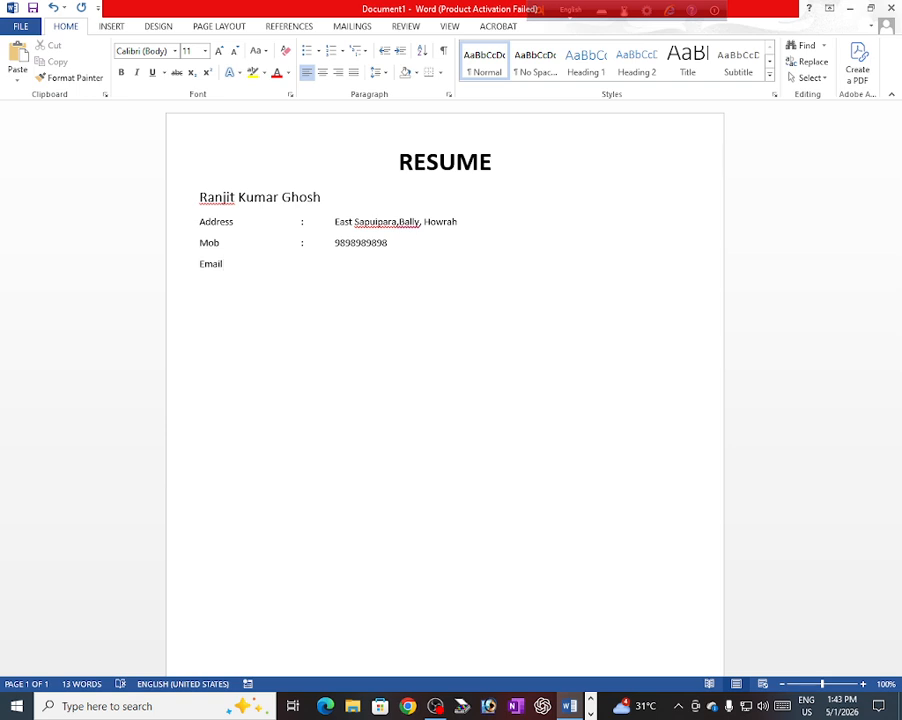
{"action": "key", "text": "Tab"}
{"action": "key", "text": "Tab"}
{"action": "key", "text": "Tab"}
{"action": "type", "text": ":"}
{"action": "key", "text": "Tab"}
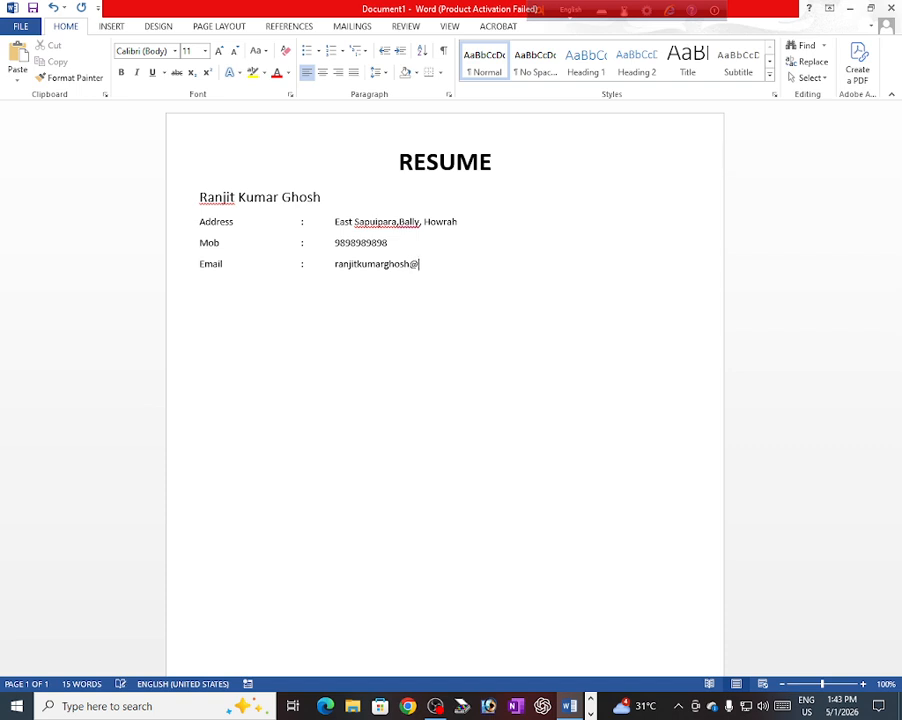
{"action": "key", "text": "Return"}
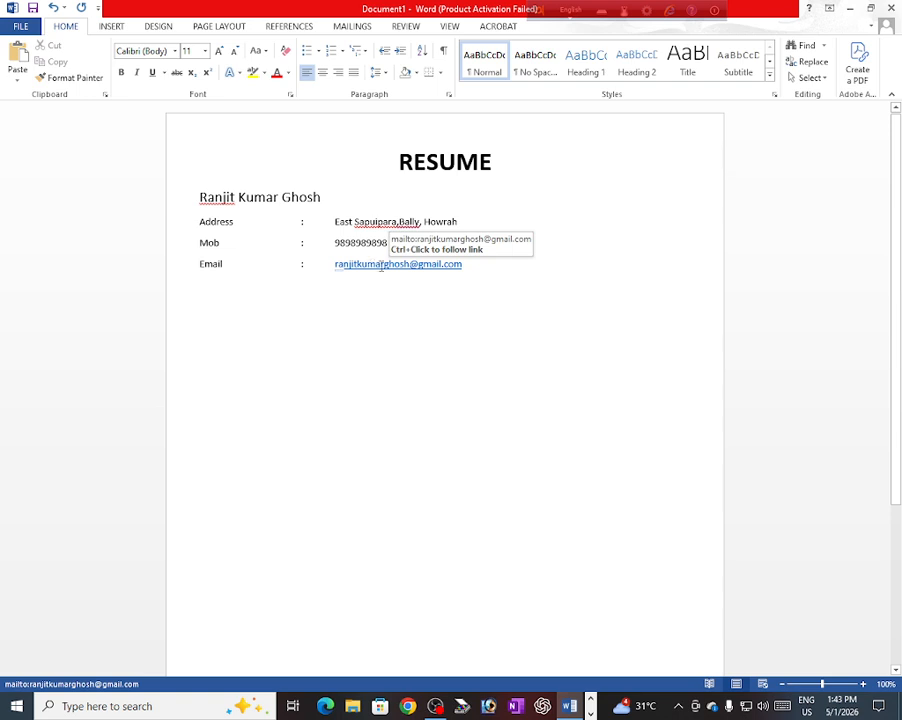
Step: Remove the automatic hyperlink from the e-mail address so it shows as plain text
{"action": "left_click", "coordinate": [381, 265]}
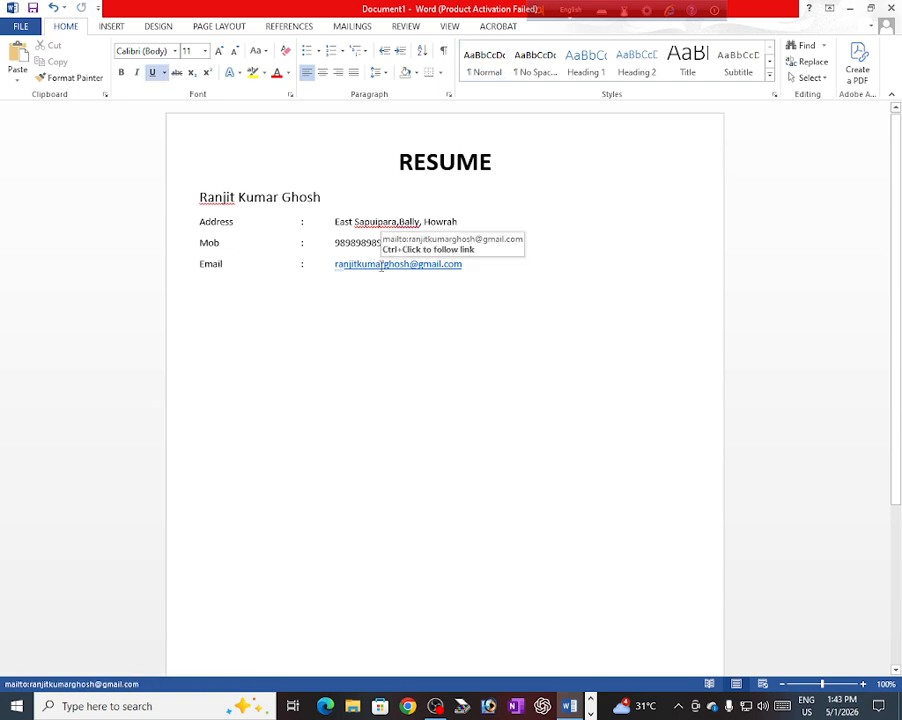
{"action": "left_click", "coordinate": [370, 264], "text": "ctrl"}
{"action": "right_click", "coordinate": [370, 264]}
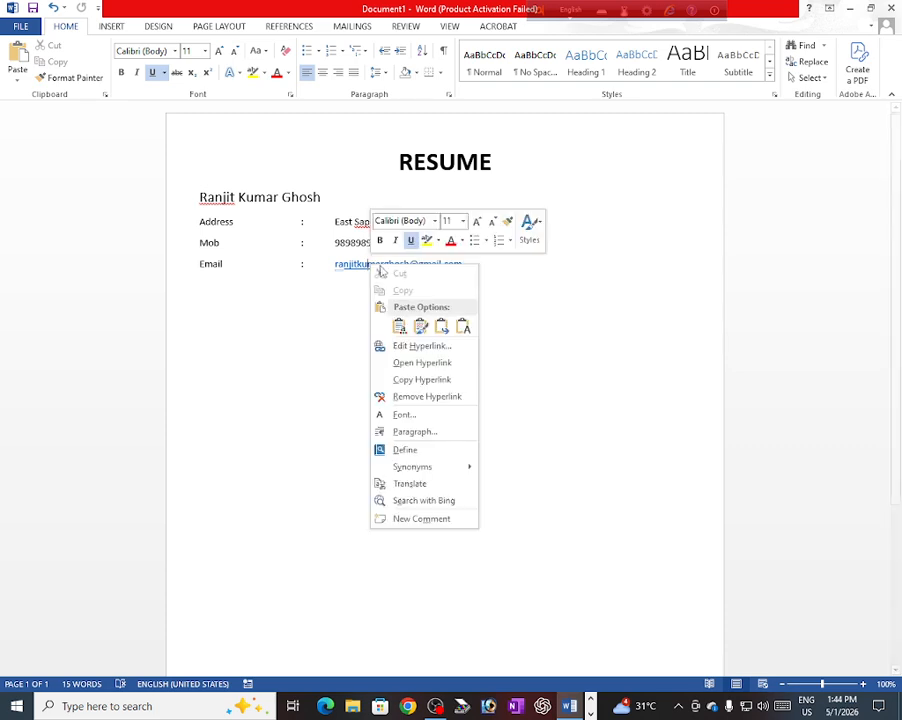
{"action": "left_click", "coordinate": [424, 397]}
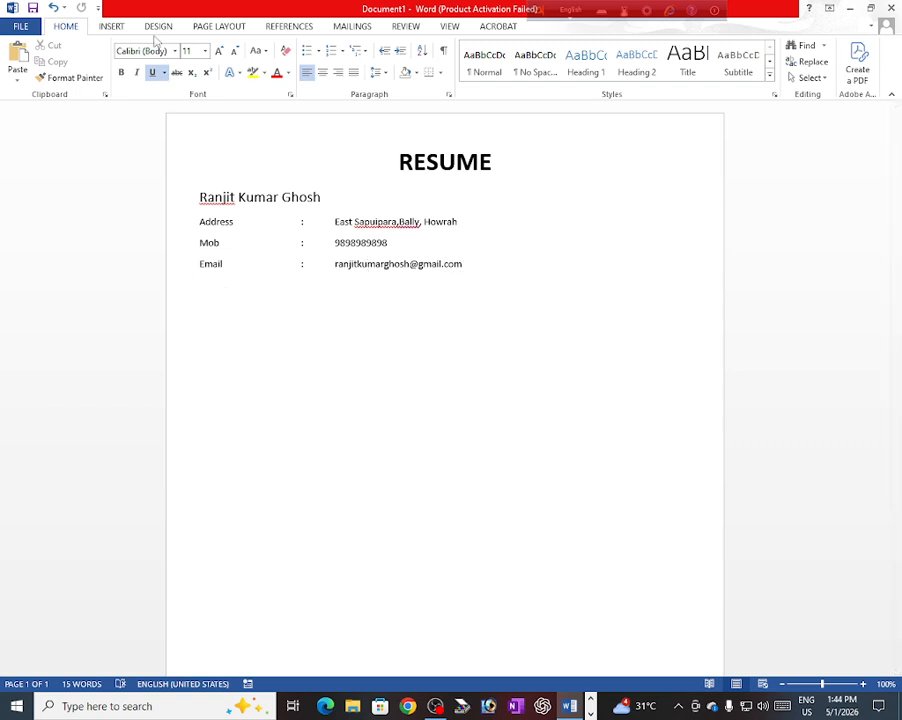
Step: Draw a straight horizontal line shape across the page below the Email line
{"action": "left_click", "coordinate": [111, 27]}
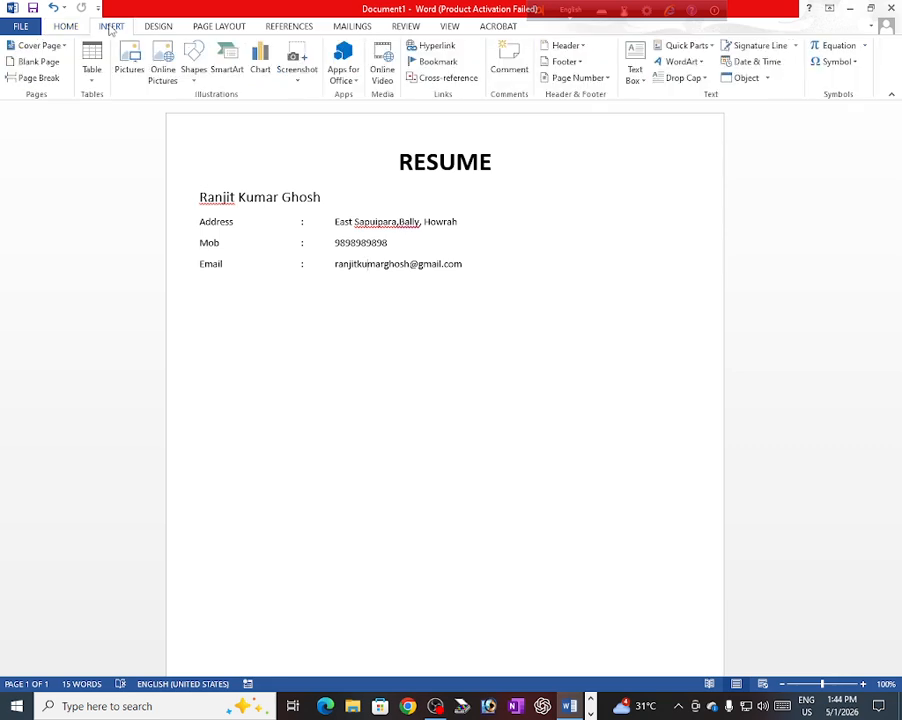
{"action": "left_click", "coordinate": [193, 62]}
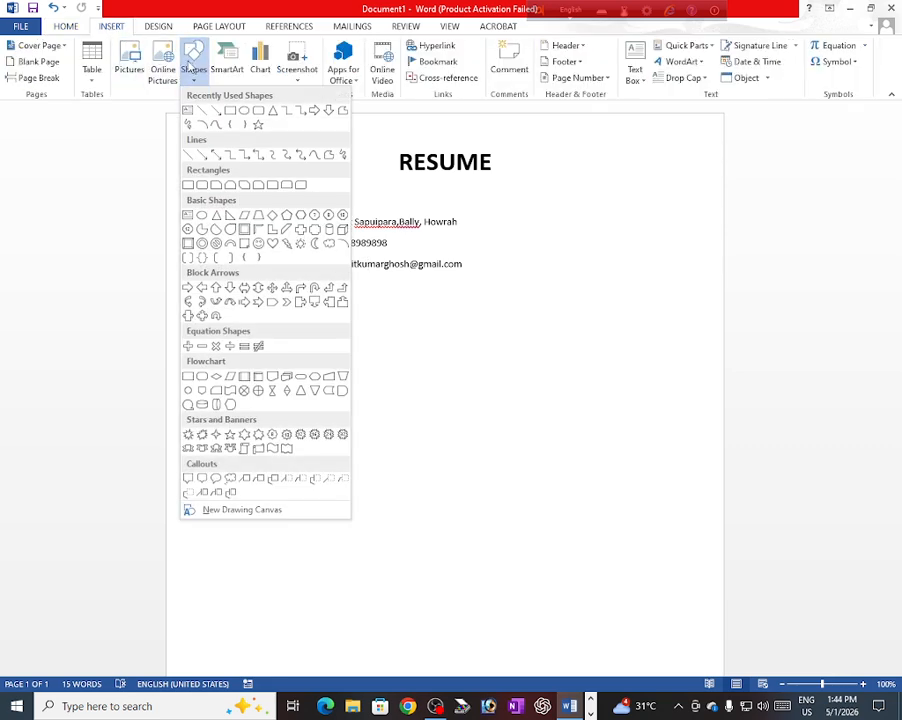
{"action": "left_click", "coordinate": [189, 153]}
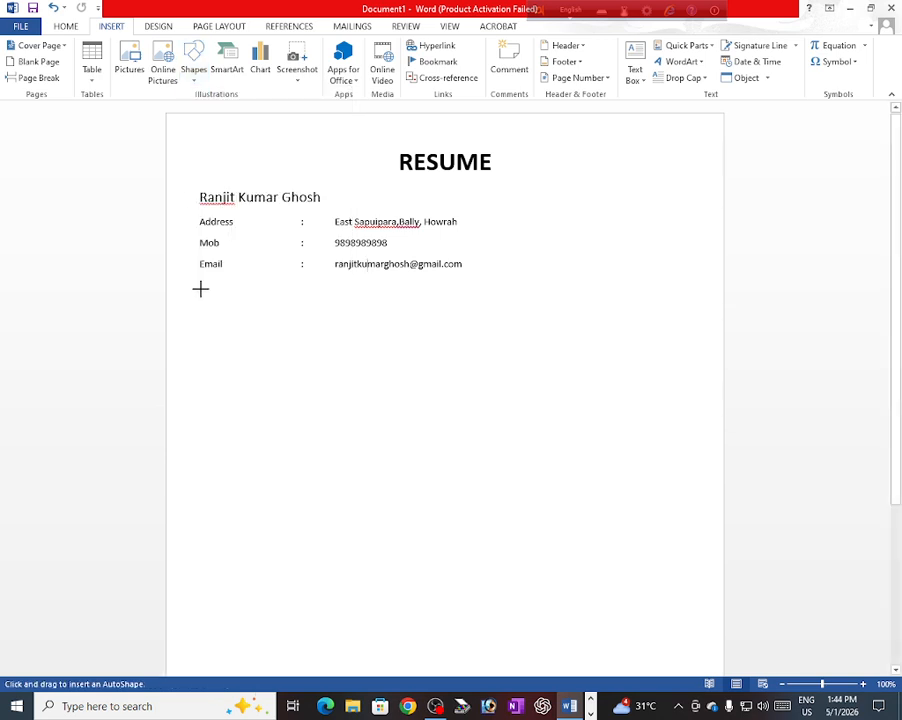
{"action": "mouse_move", "coordinate": [200, 289]}
{"action": "left_mouse_down"}
{"action": "mouse_move", "coordinate": [660, 283]}
{"action": "mouse_move", "coordinate": [648, 281]}
{"action": "mouse_move", "coordinate": [651, 289]}
{"action": "left_mouse_up"}
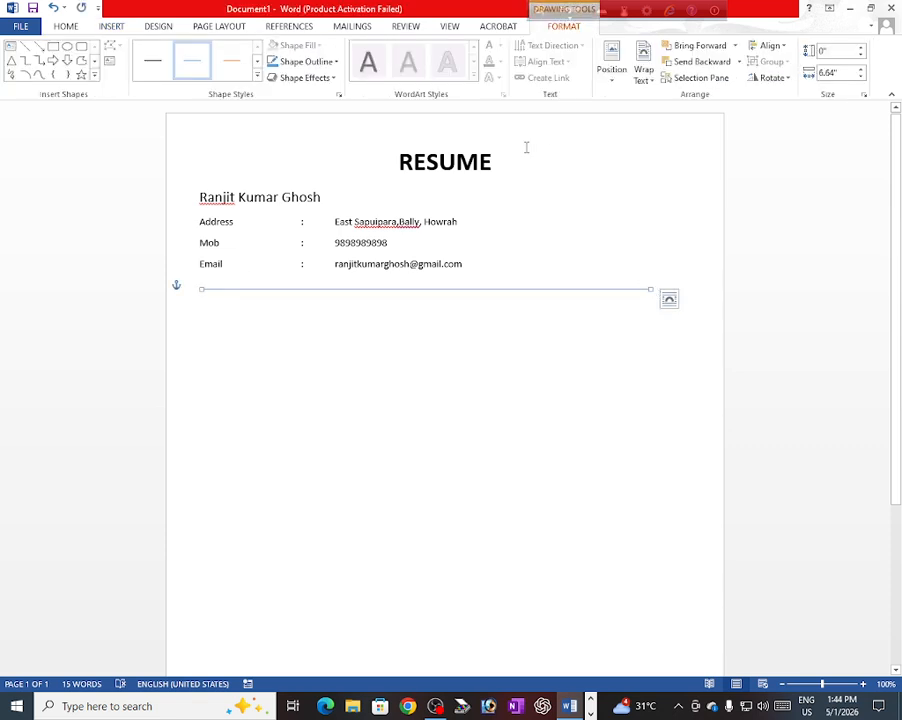
{"action": "left_click", "coordinate": [321, 64]}
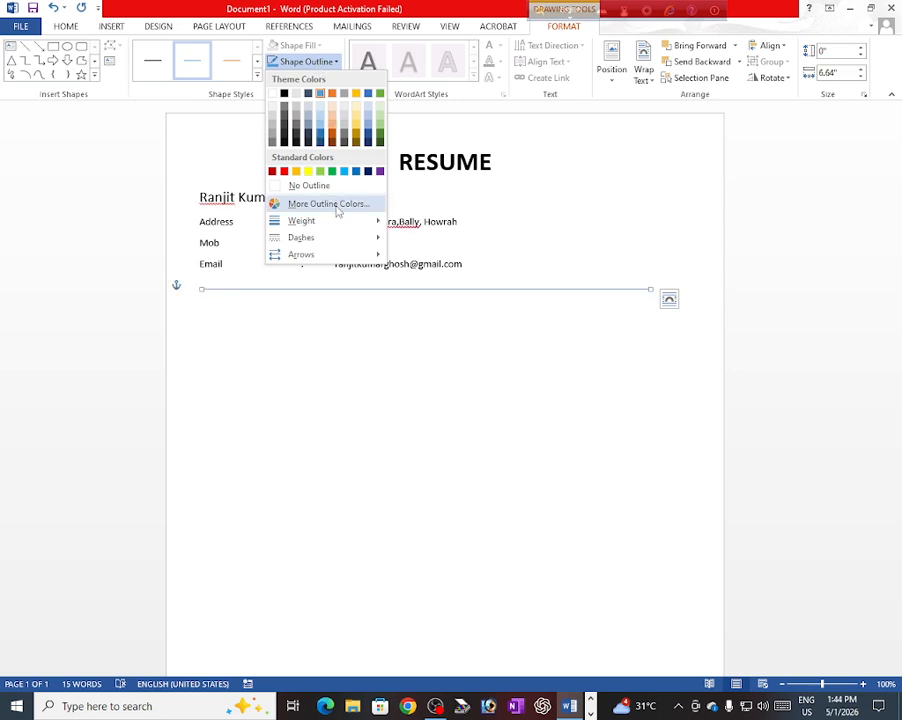
Step: Give the divider line a 2¼ pt red outline and centre it on the page
{"action": "mouse_move", "coordinate": [342, 229]}
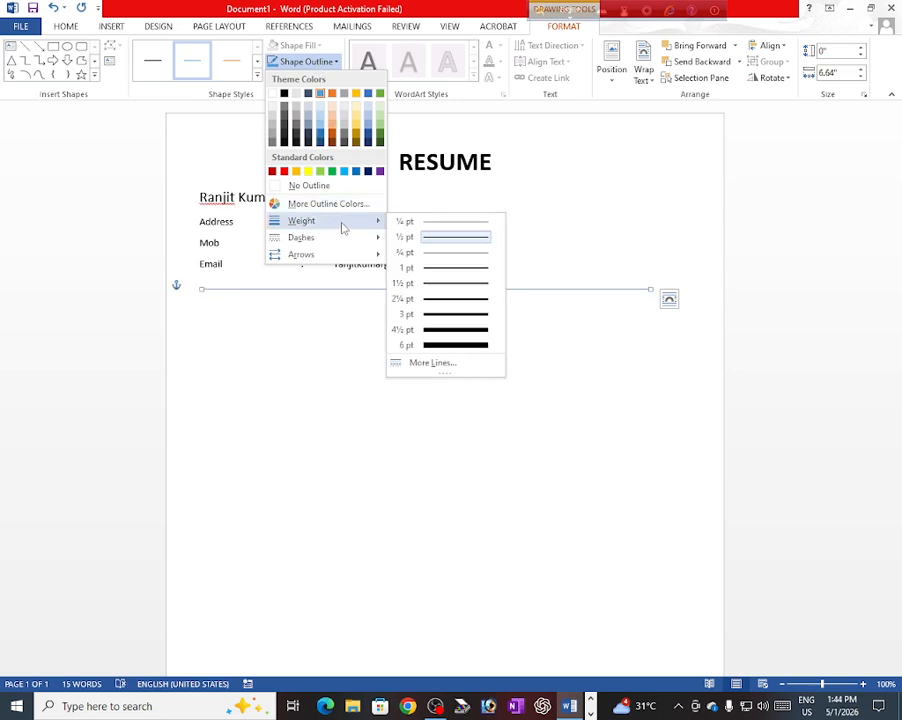
{"action": "left_click", "coordinate": [445, 300]}
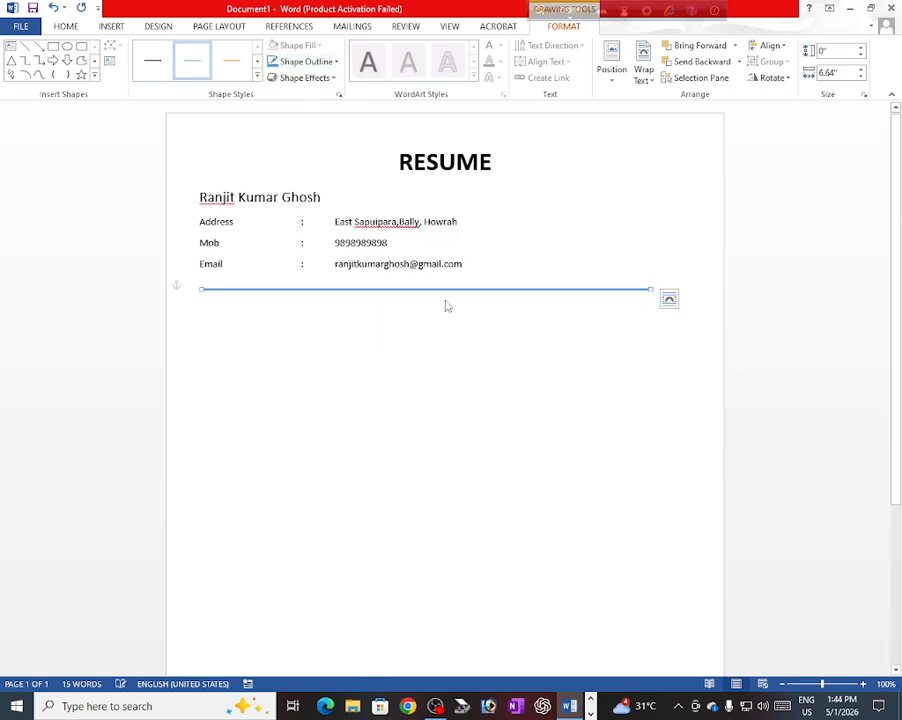
{"action": "left_click", "coordinate": [306, 61]}
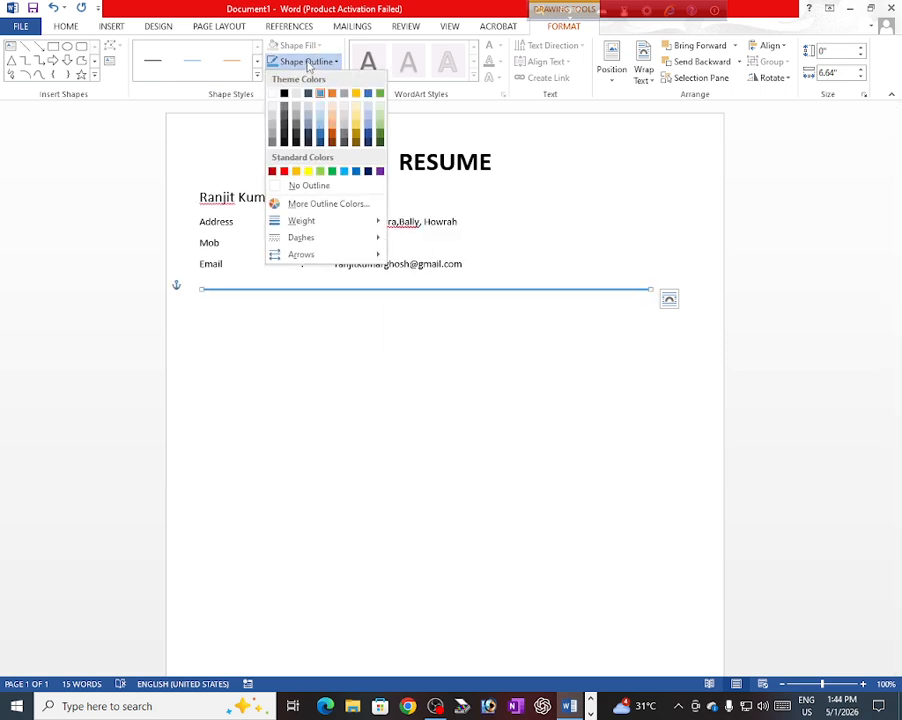
{"action": "left_click", "coordinate": [285, 172]}
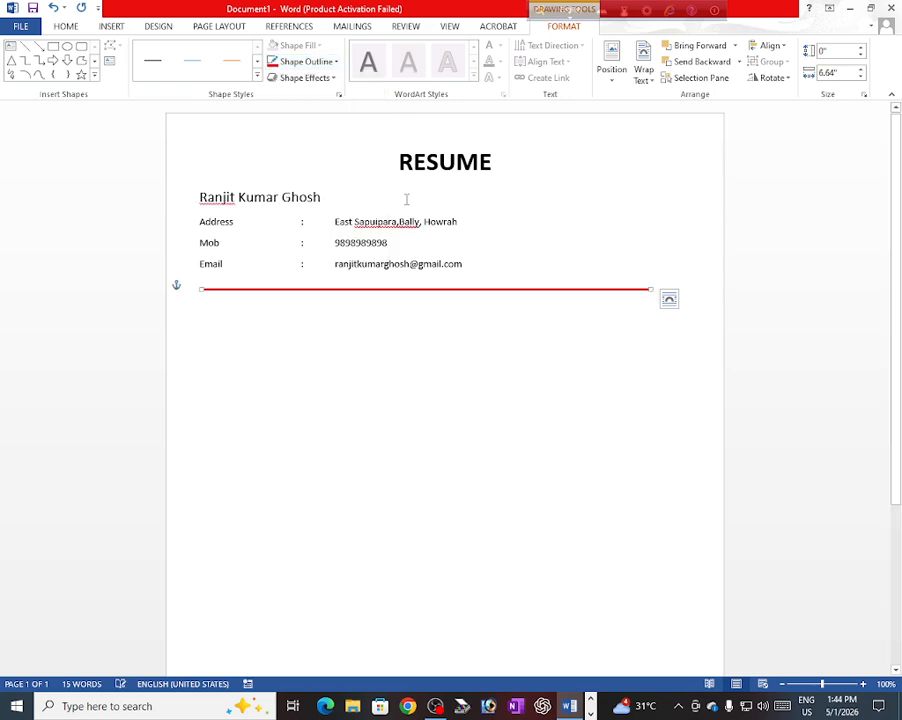
{"action": "left_click", "coordinate": [776, 45]}
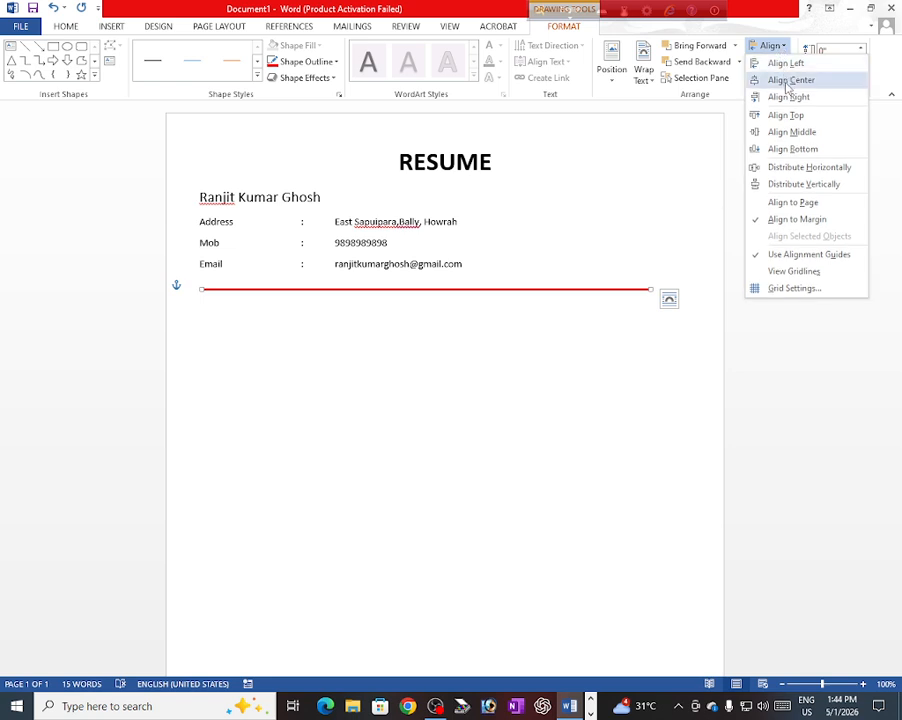
{"action": "left_click", "coordinate": [789, 81]}
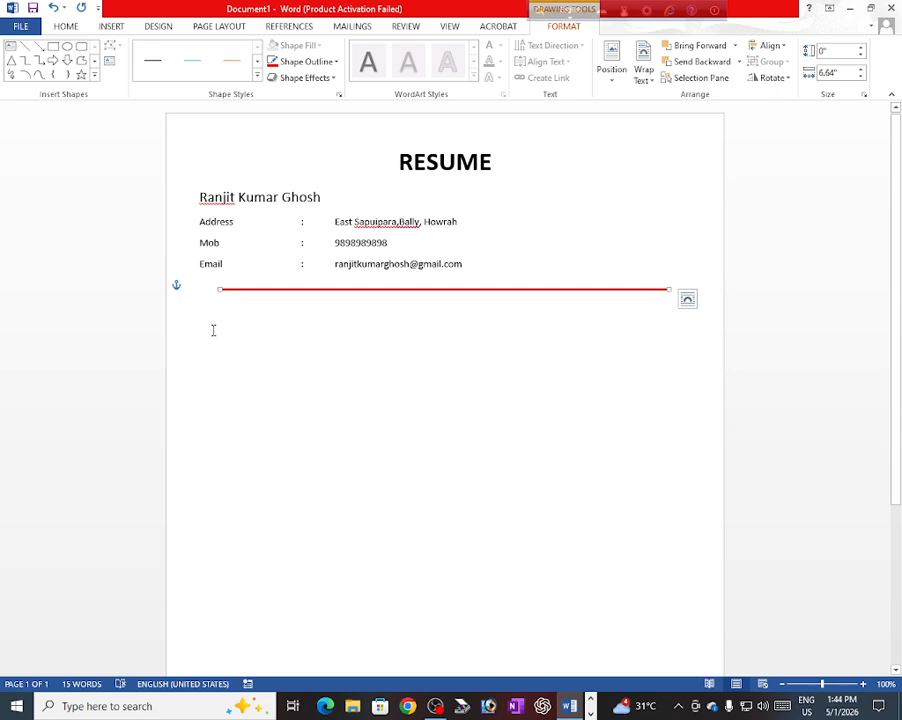
{"action": "left_click", "coordinate": [198, 316]}
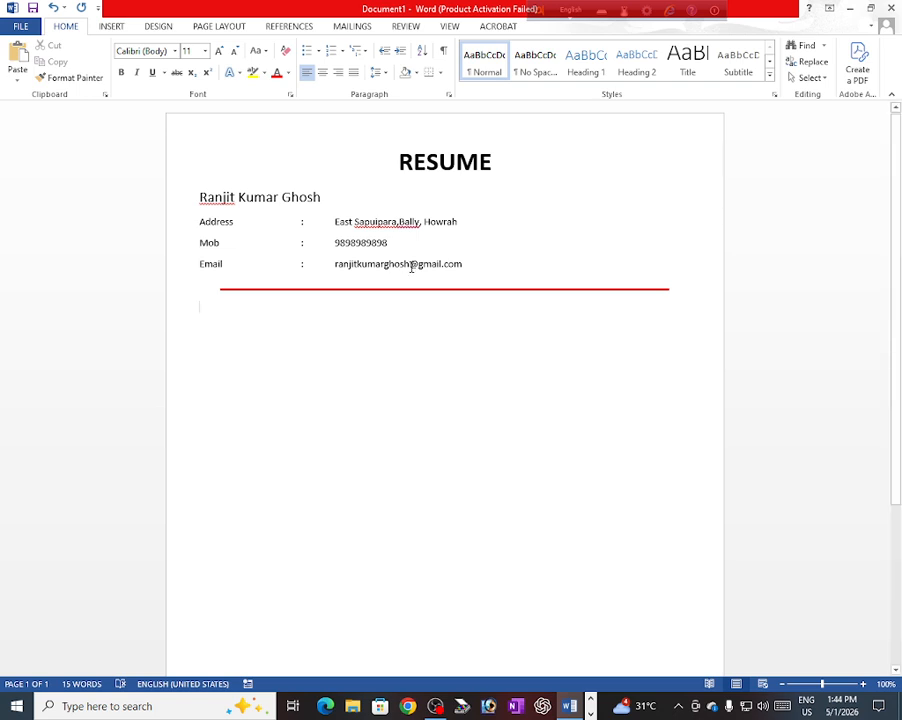
Step: Remove the space after paragraph from the Address, Mob and Email lines
{"action": "left_click_drag", "start_coordinate": [462, 264], "coordinate": [176, 229]}
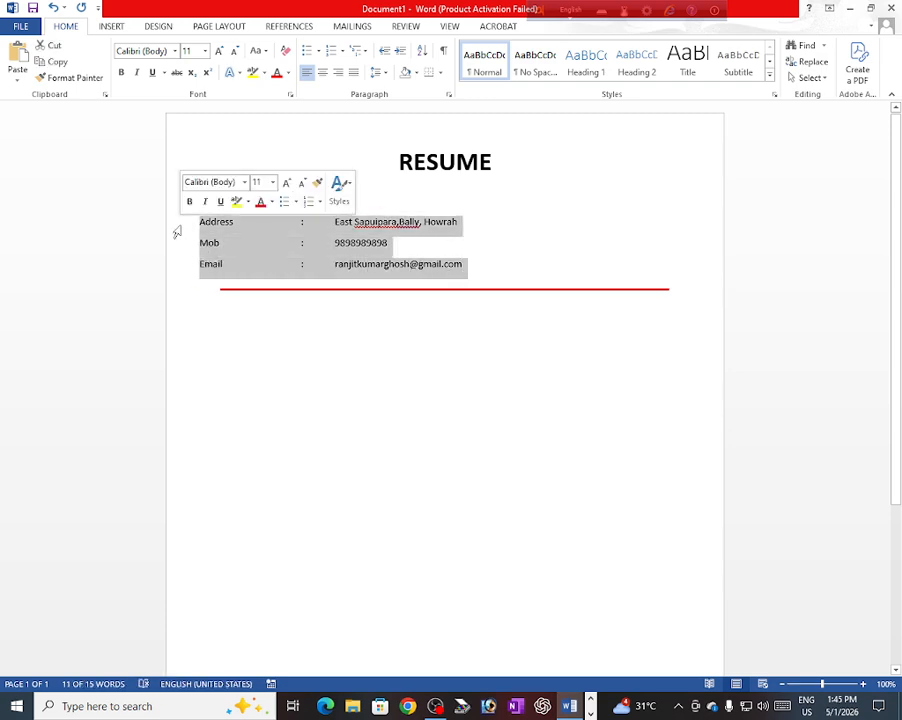
{"action": "left_click", "coordinate": [382, 74]}
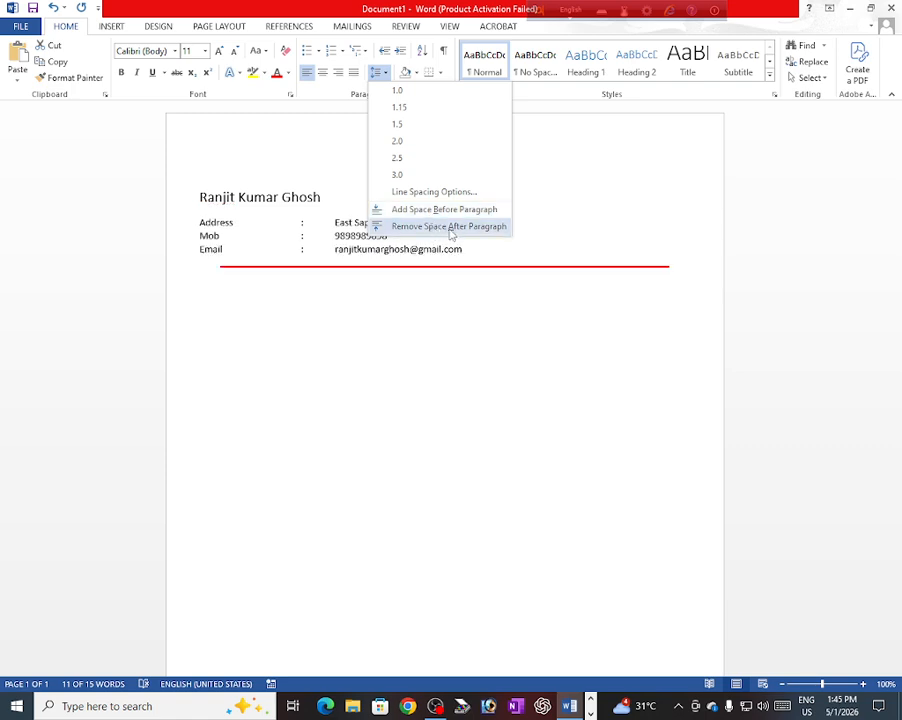
{"action": "left_click", "coordinate": [440, 228]}
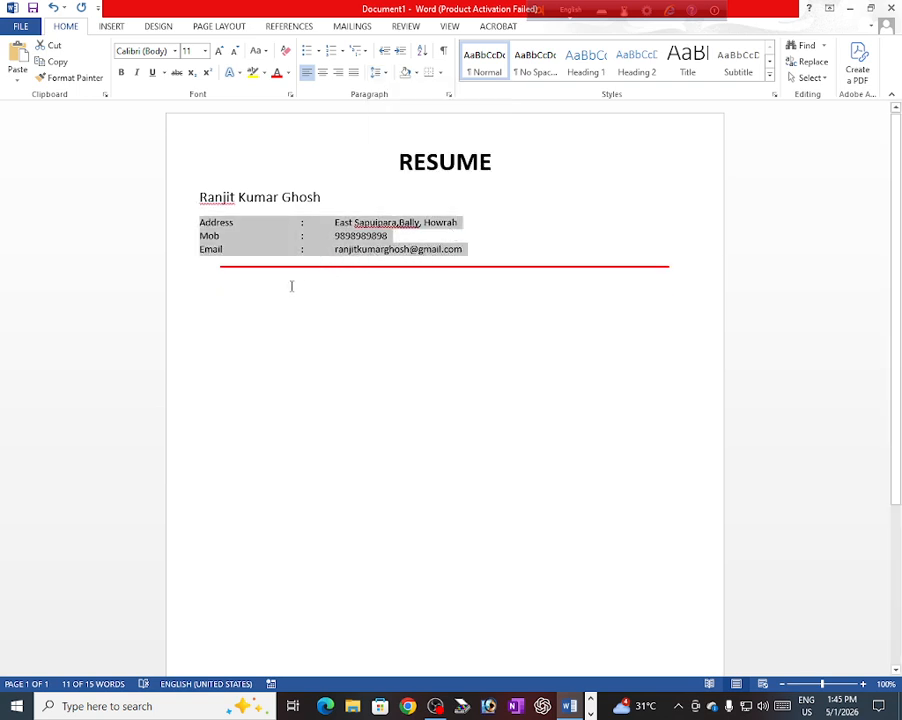
{"action": "left_click", "coordinate": [201, 291]}
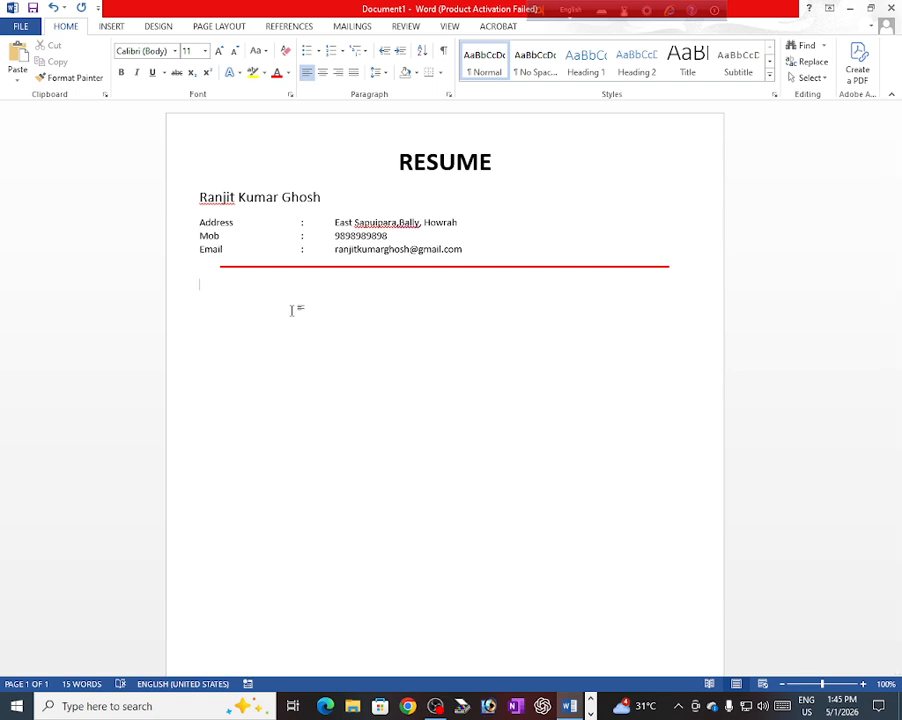
Step: Type the CAREER OBJECTIVE heading on the empty line below the red rule
{"action": "type", "text": "CAREER O"}
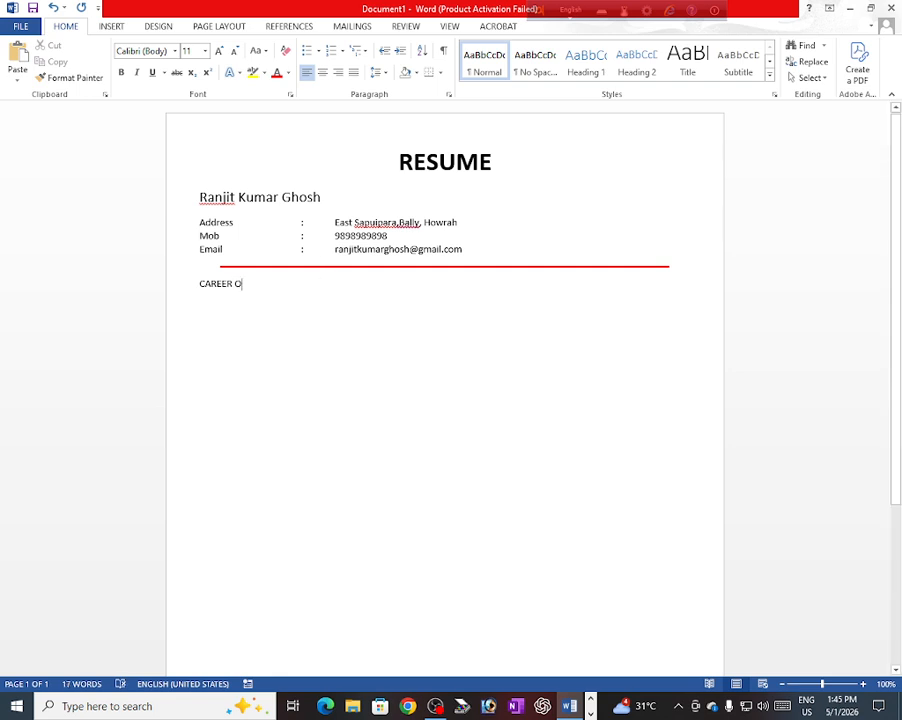
{"action": "type", "text": "B"}
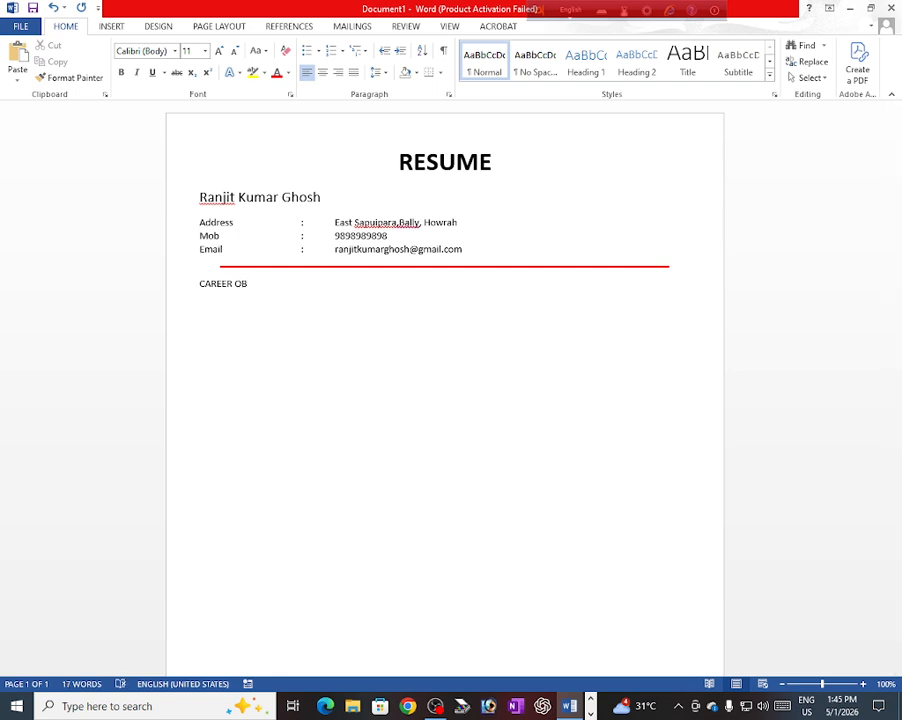
{"action": "type", "text": "JECTIVE"}
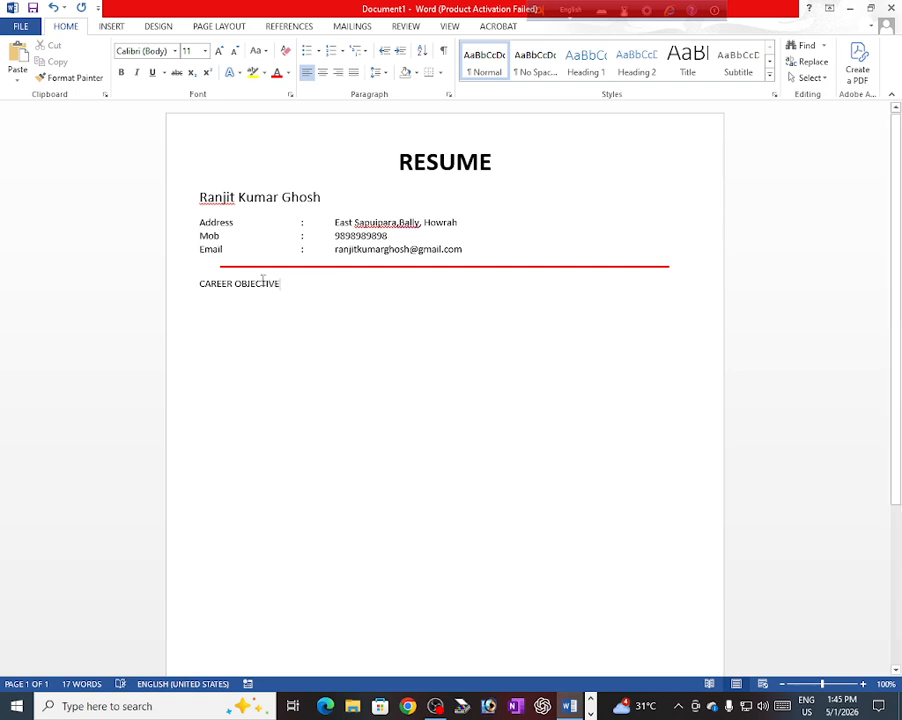
Step: Make the CAREER OBJECTIVE heading 16 pt with a box border
{"action": "left_click_drag", "start_coordinate": [283, 285], "coordinate": [208, 283]}
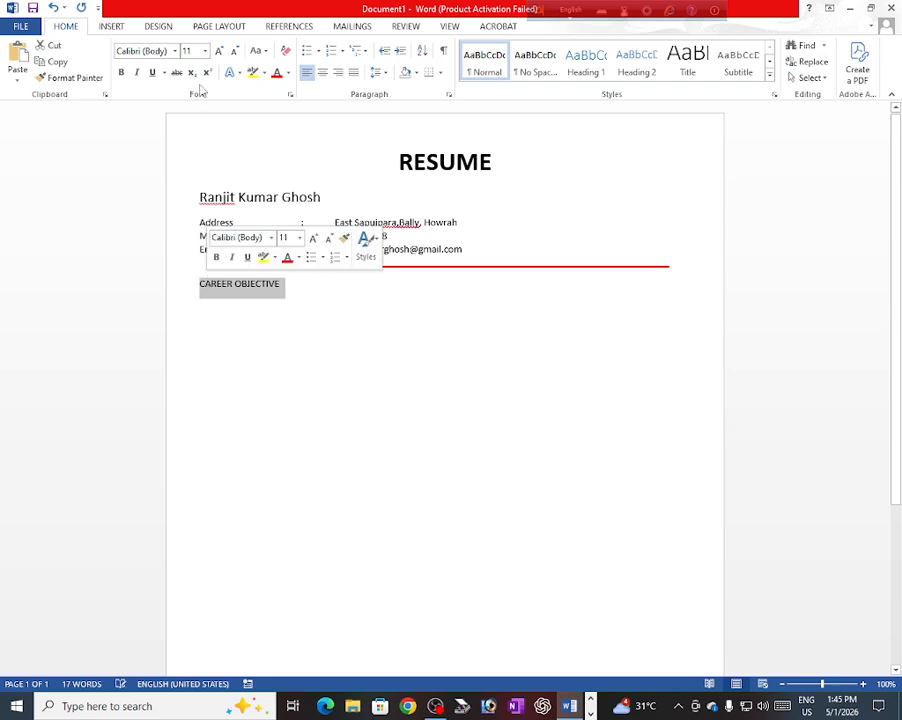
{"action": "left_click", "coordinate": [205, 51]}
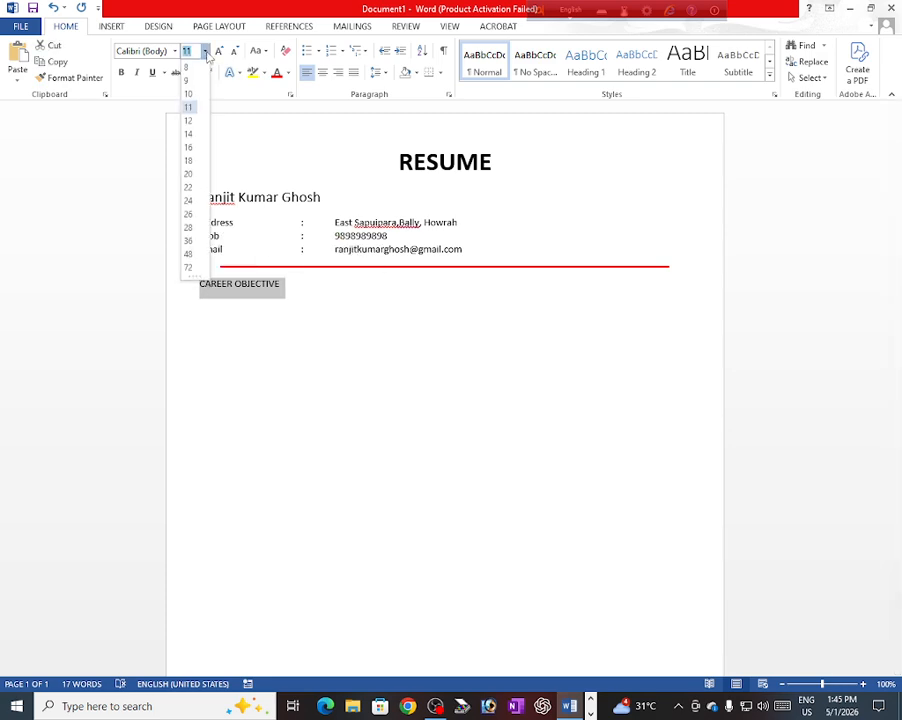
{"action": "left_click", "coordinate": [189, 148]}
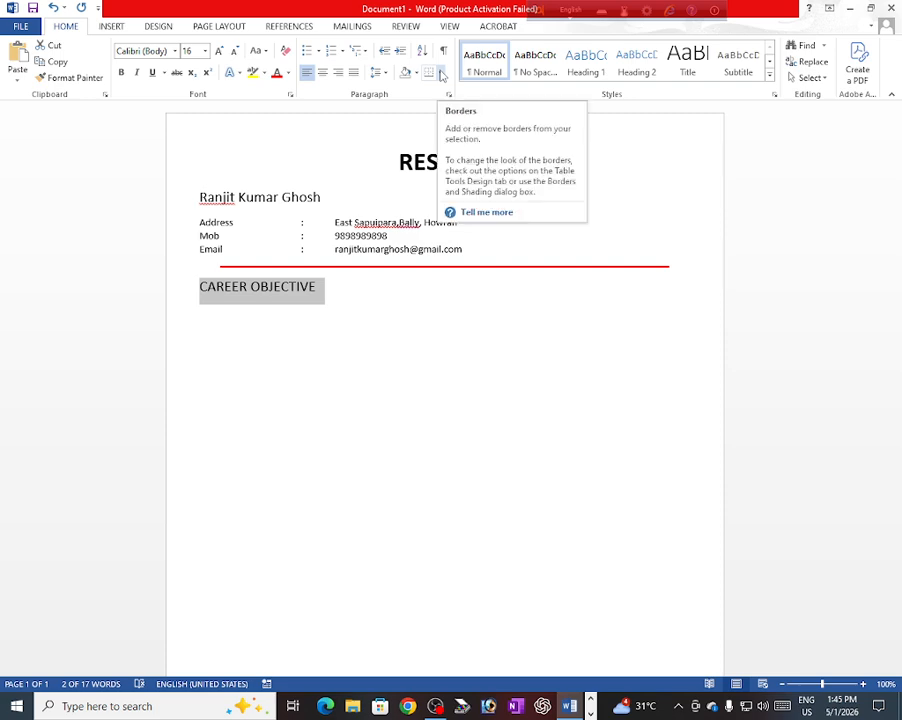
{"action": "left_click", "coordinate": [441, 75]}
{"action": "left_click", "coordinate": [461, 192]}
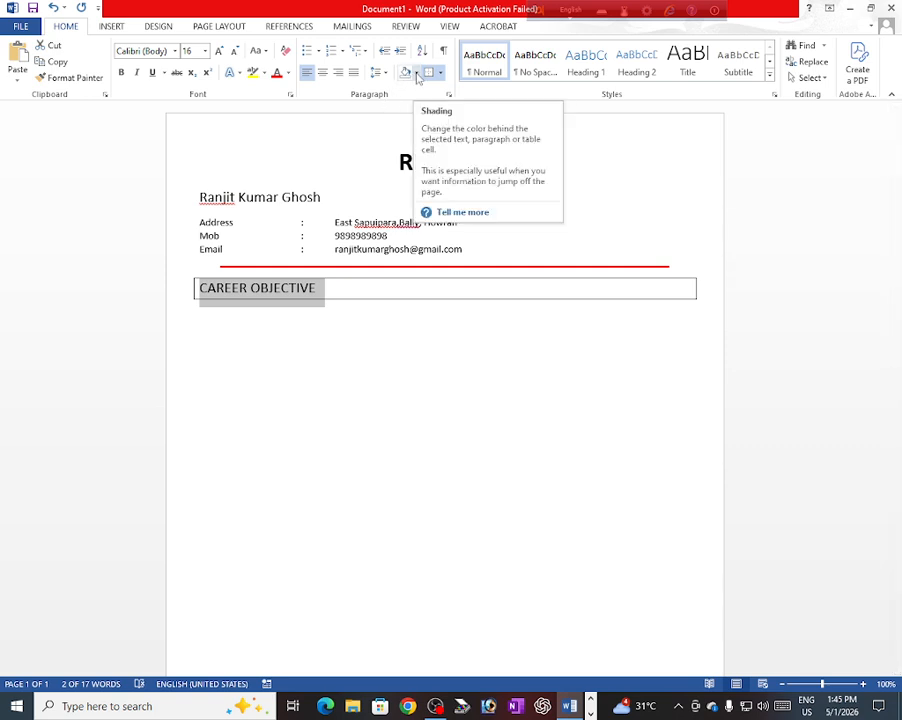
Step: Shade the heading light blue with white text, and reset the line below to plain
{"action": "left_click", "coordinate": [417, 75]}
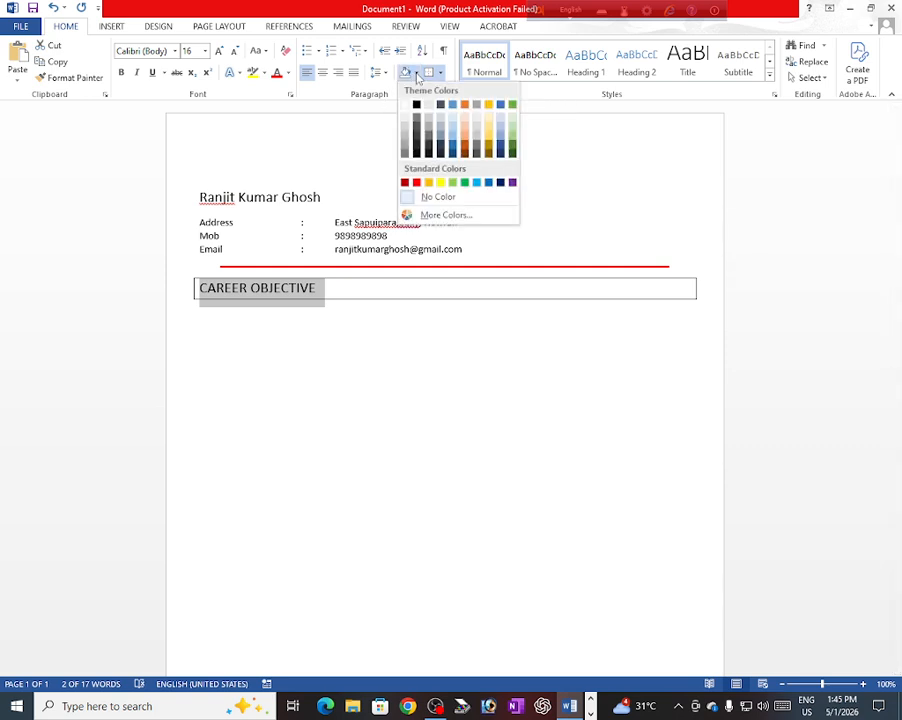
{"action": "left_click", "coordinate": [478, 185]}
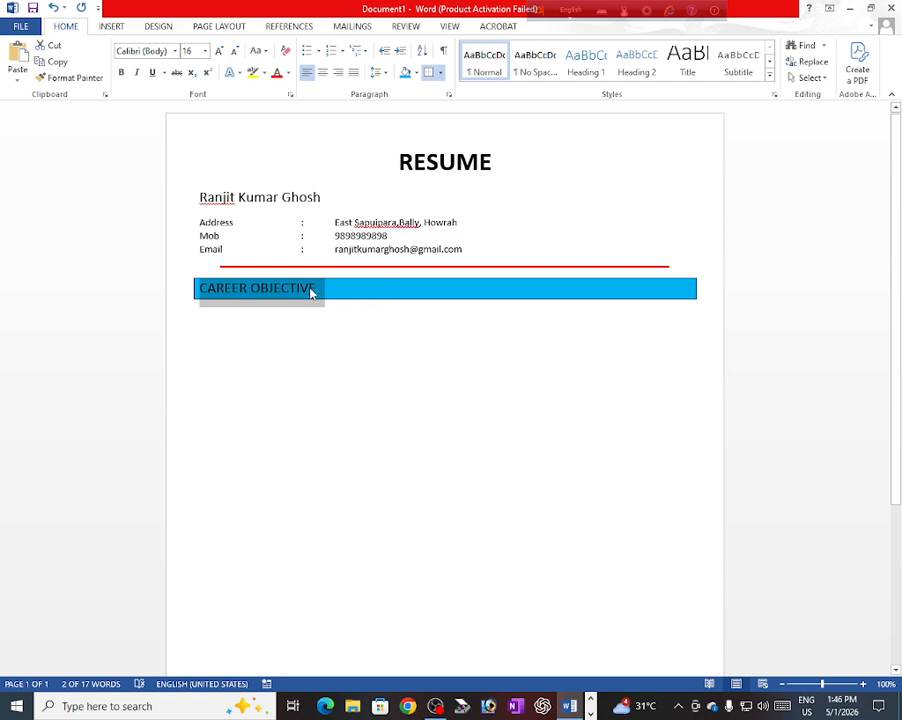
{"action": "left_click", "coordinate": [288, 74]}
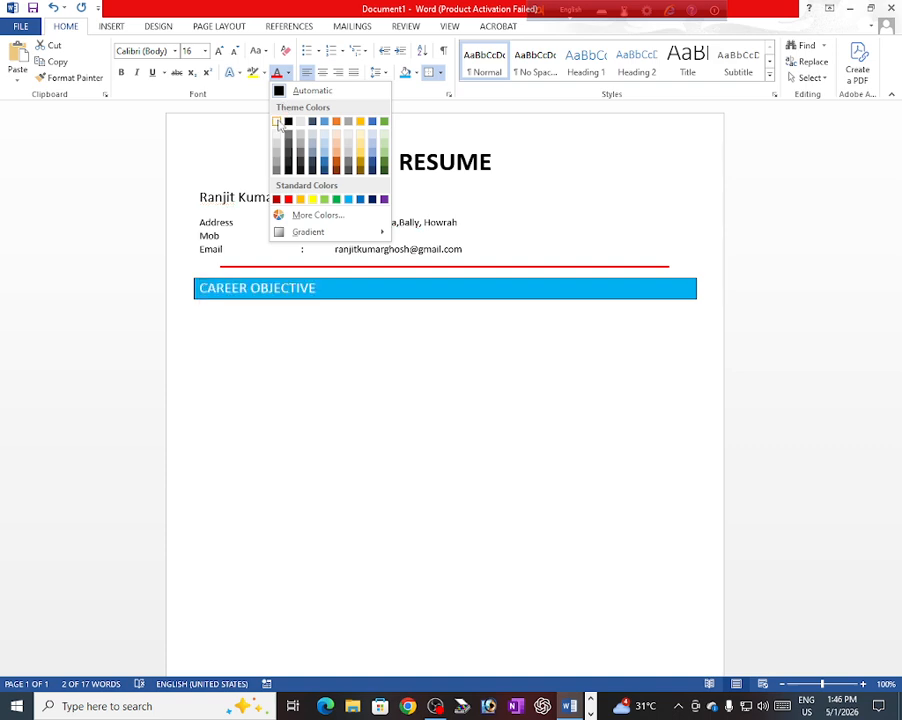
{"action": "left_click", "coordinate": [278, 122]}
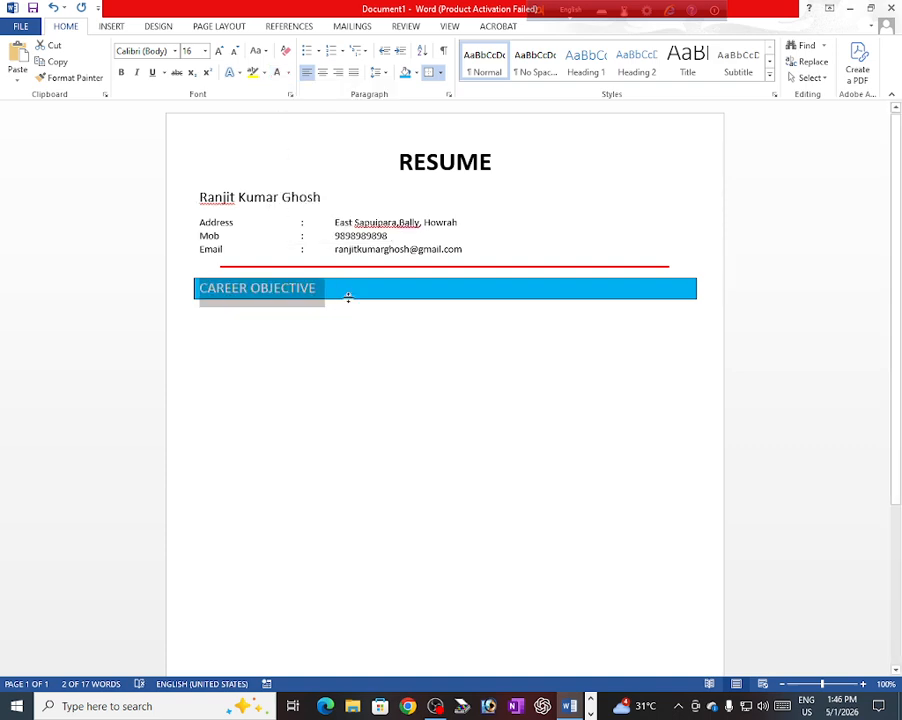
{"action": "left_click", "coordinate": [199, 316]}
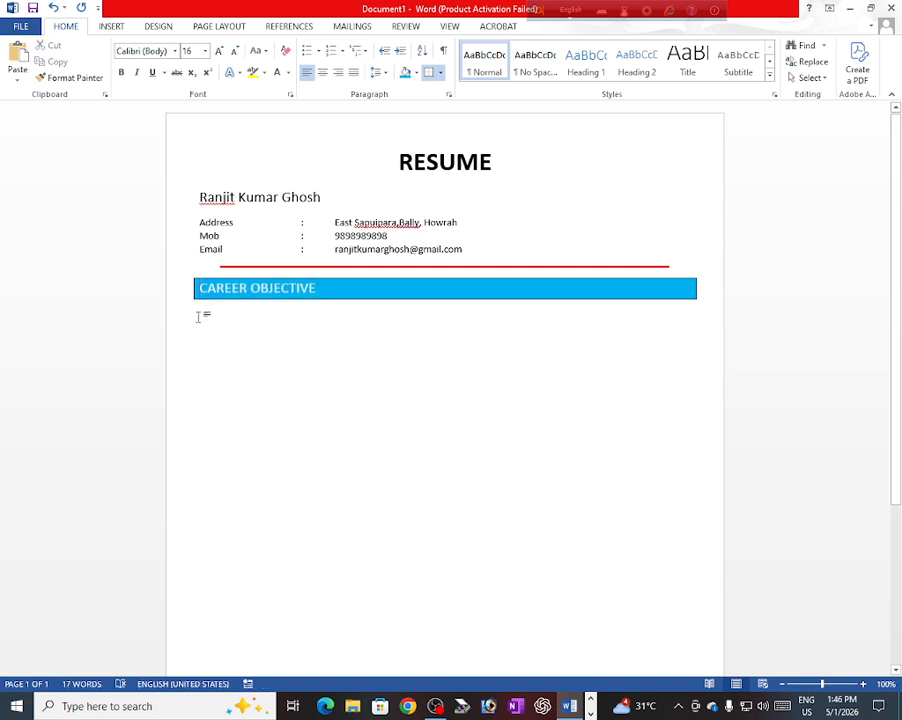
{"action": "left_click", "coordinate": [286, 52]}
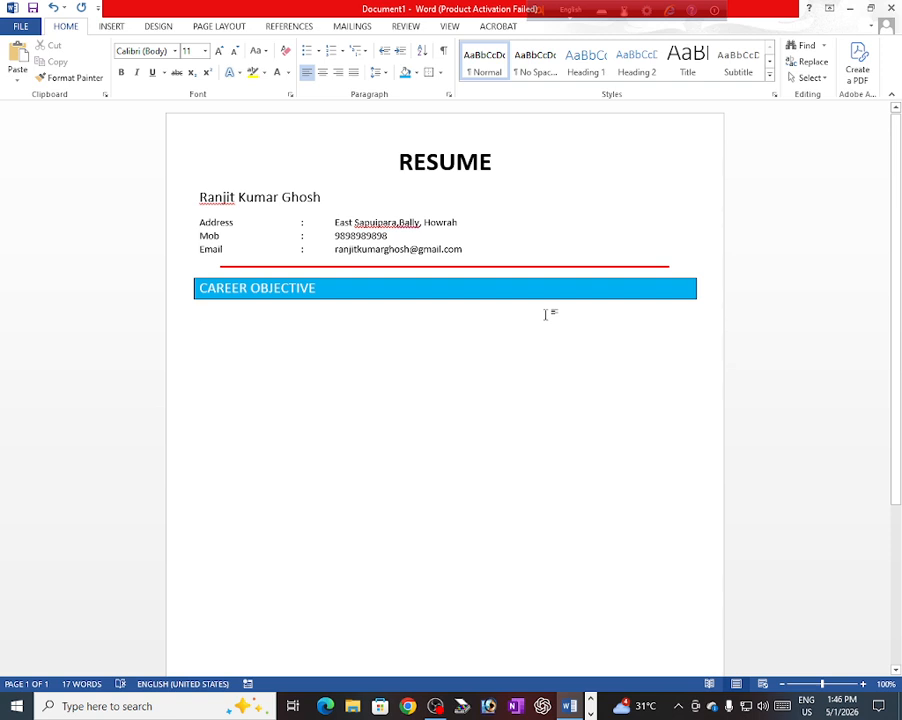
Step: Under CAREER OBJECTIVE, type 'A challenging xareer which offers an opportunity'
{"action": "type", "text": "a"}
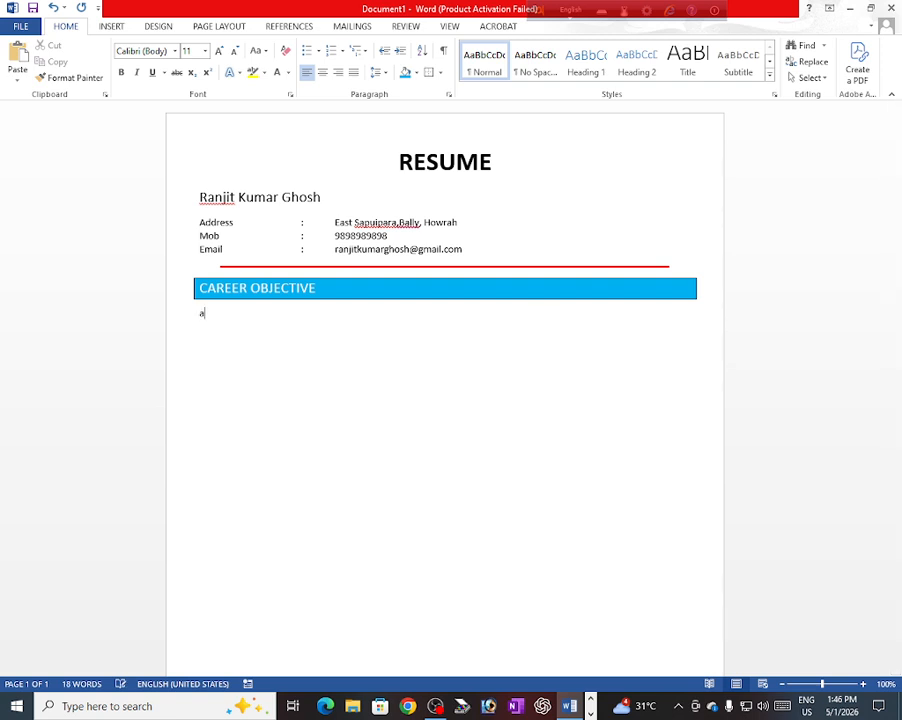
{"action": "key", "text": "BackSpace"}
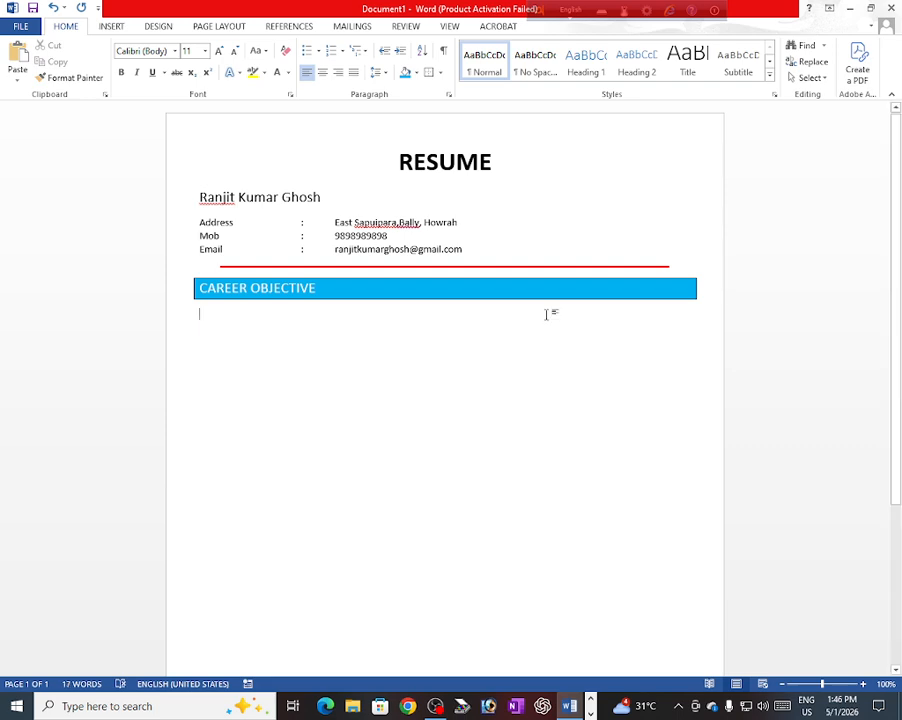
{"action": "type", "text": "A"}
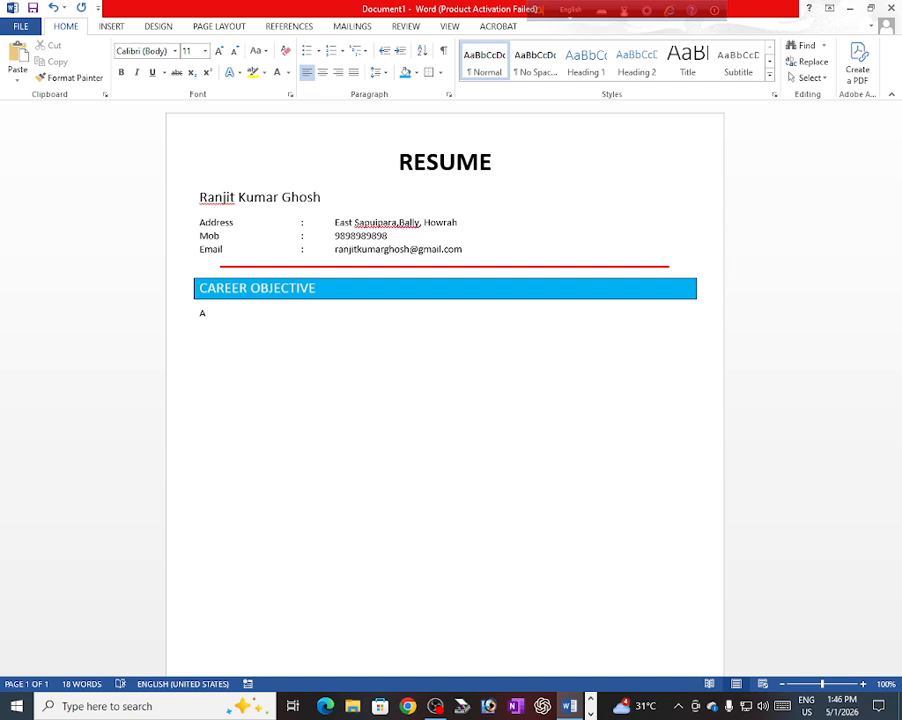
{"action": "type", "text": " challenging xareer"}
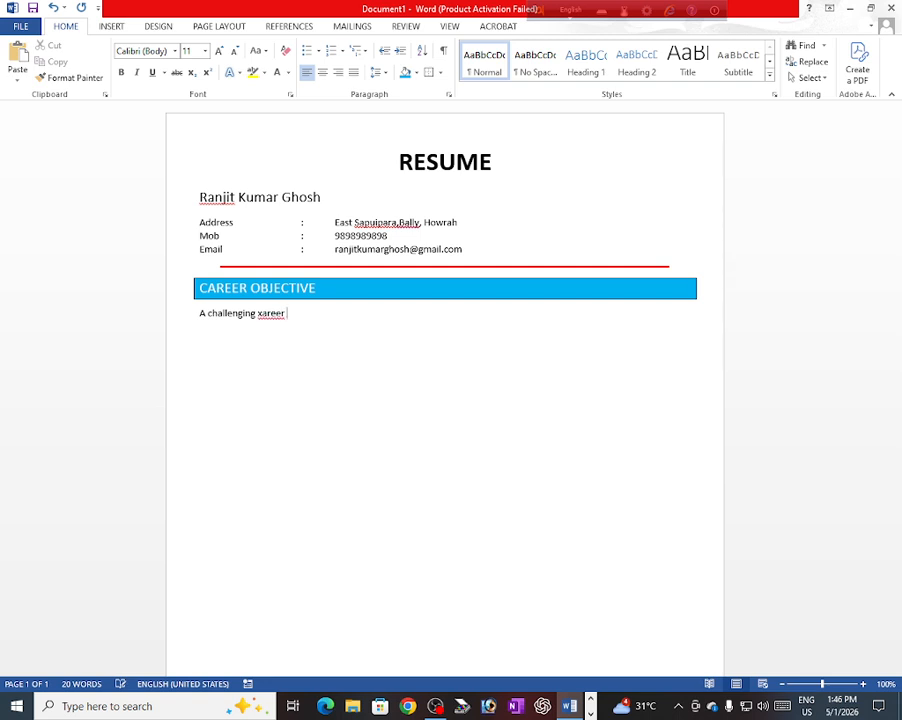
{"action": "type", "text": " which"}
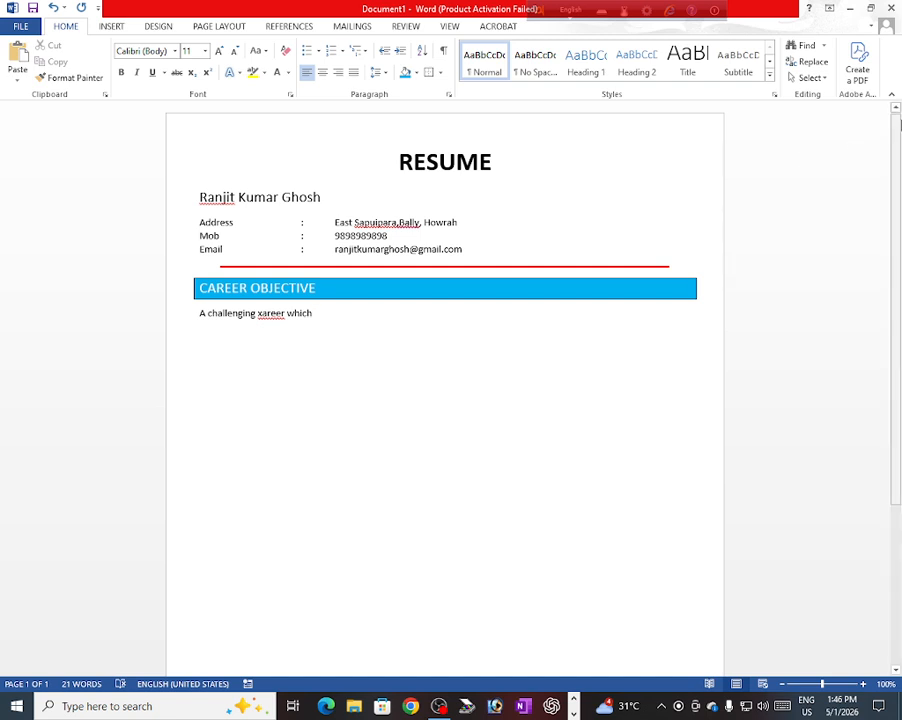
{"action": "type", "text": "o"}
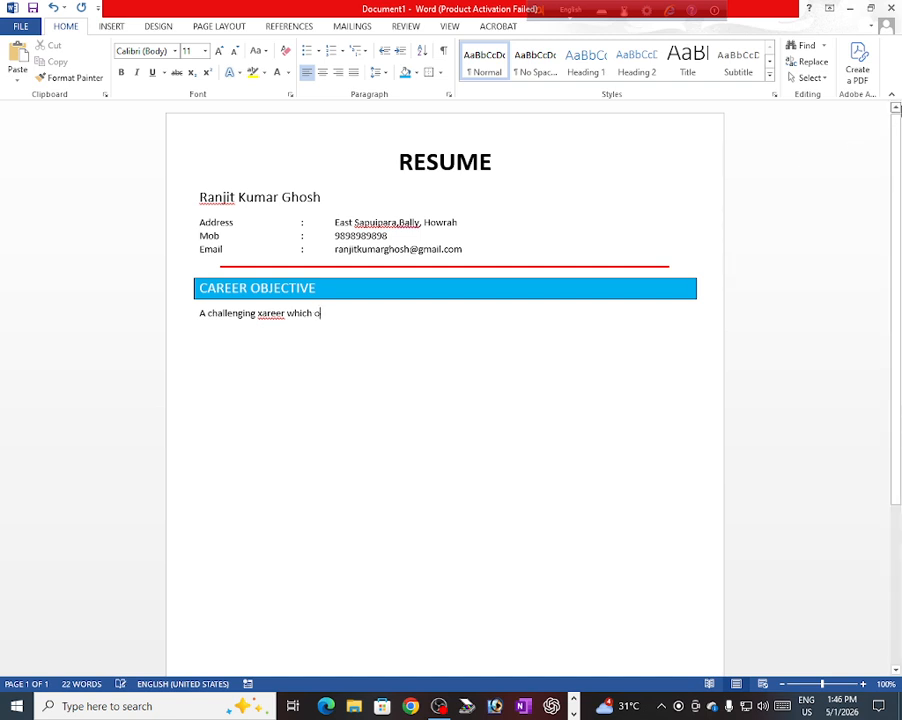
{"action": "type", "text": "ffe"}
{"action": "type", "text": "rs an opp"}
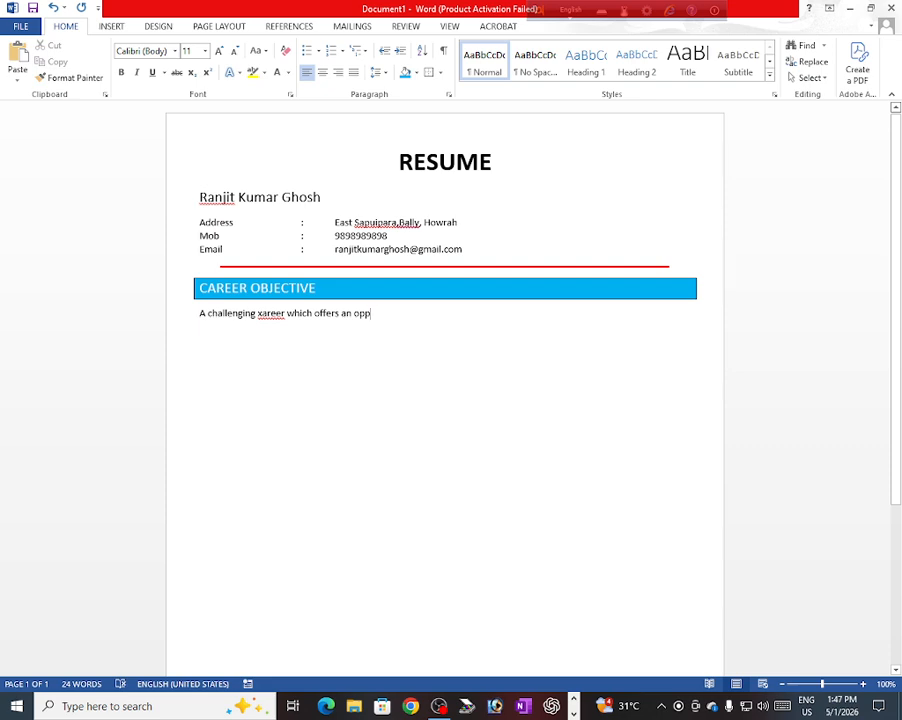
{"action": "type", "text": "ortunity"}
Step: Extend the objective with 'to apply my skills knowledge with continuous learning and growth.'
{"action": "type", "text": "t"}
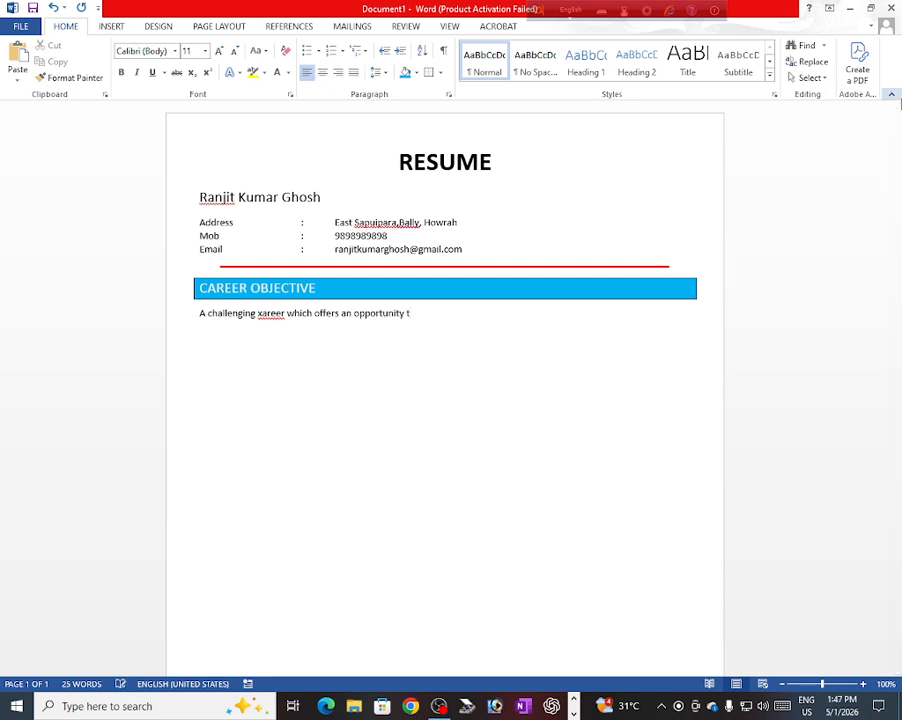
{"action": "type", "text": "o apply my skill"}
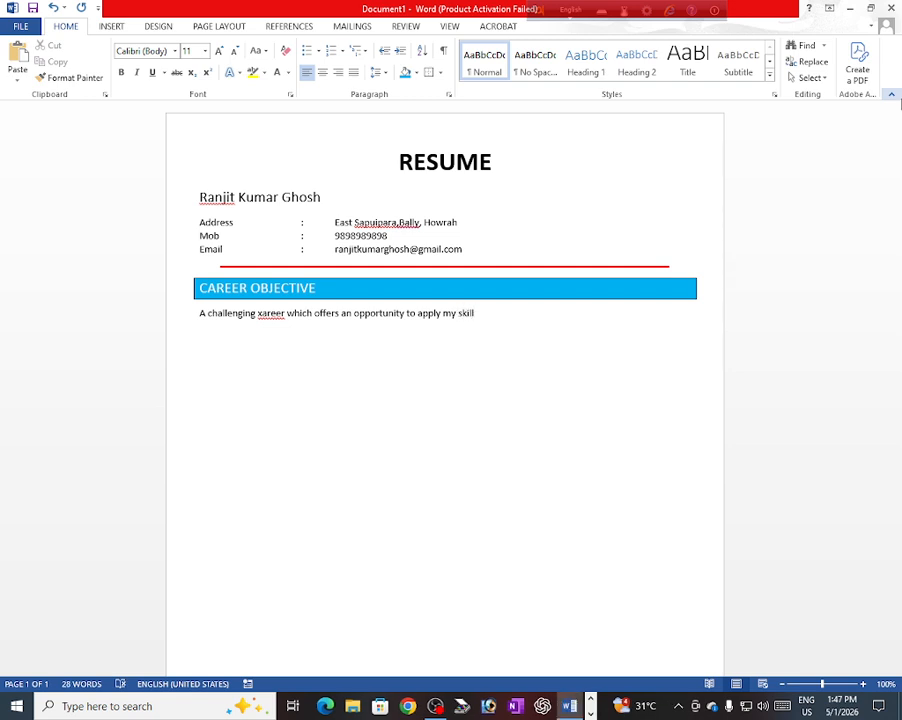
{"action": "type", "text": "s knowledge with"}
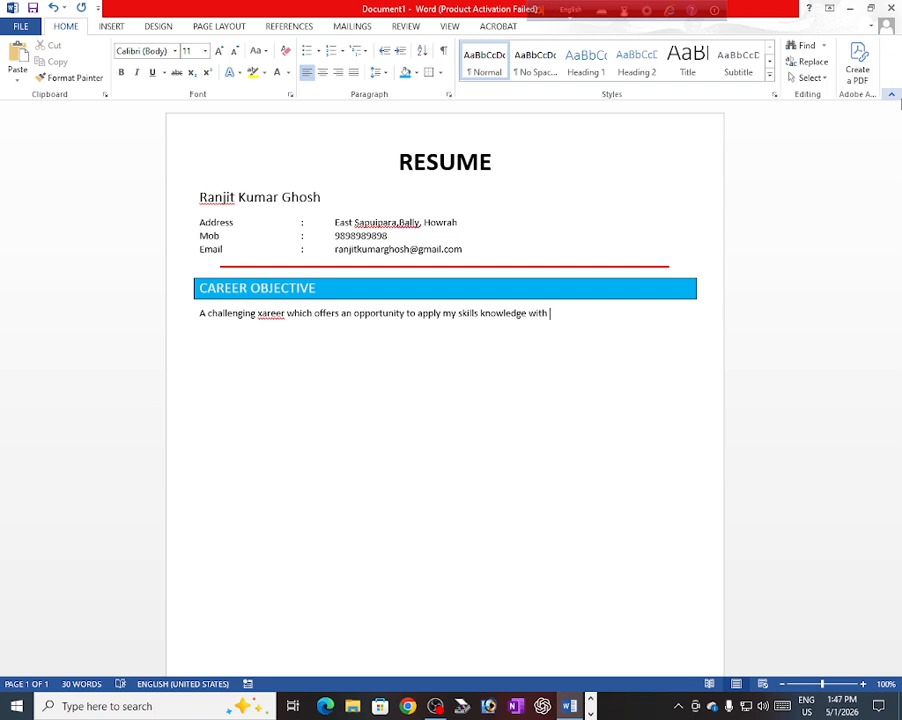
{"action": "type", "text": " co"}
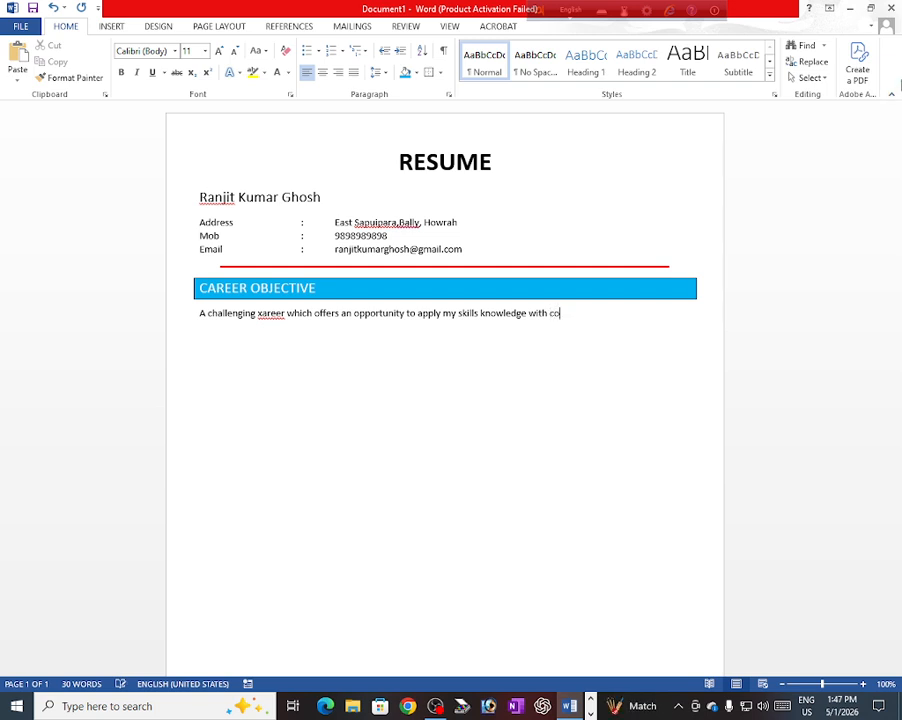
{"action": "type", "text": "ntinuous les"}
{"action": "key", "text": "BackSpace"}
{"action": "type", "text": "arning an"}
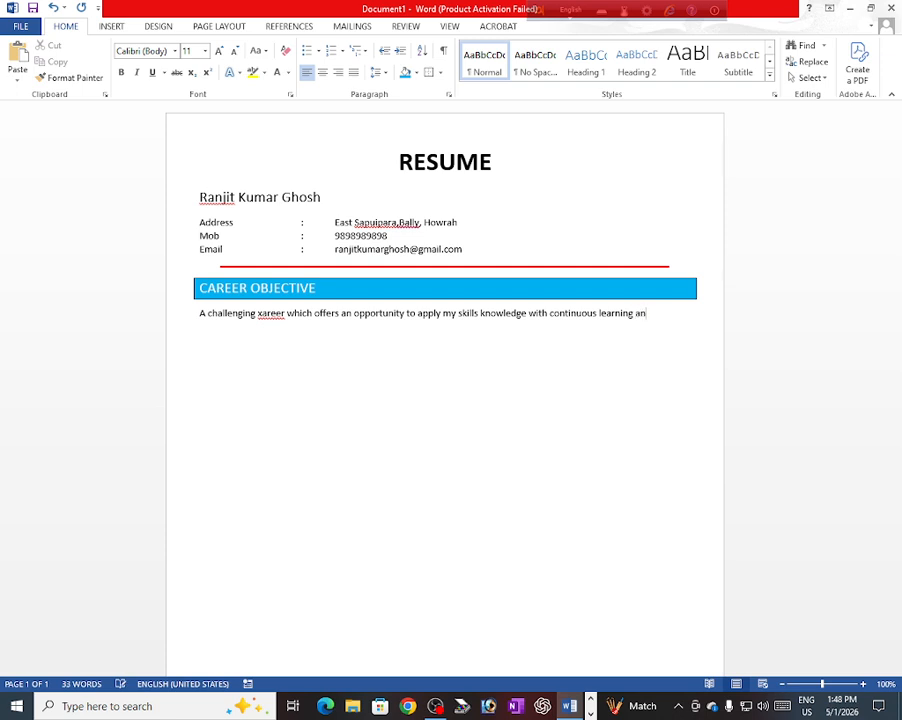
{"action": "type", "text": "d growth."}
Step: On the empty line below the objective, type EDUCATIONAL QUALIFICATION, fixing its misspelling
{"action": "double_click", "coordinate": [195, 337]}
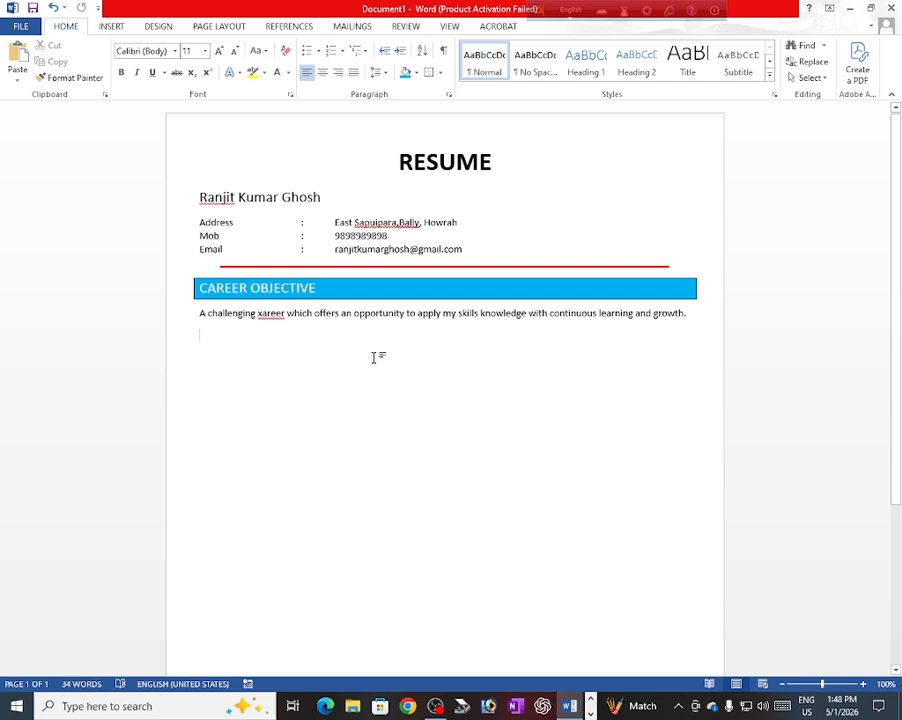
{"action": "type", "text": "EDU"}
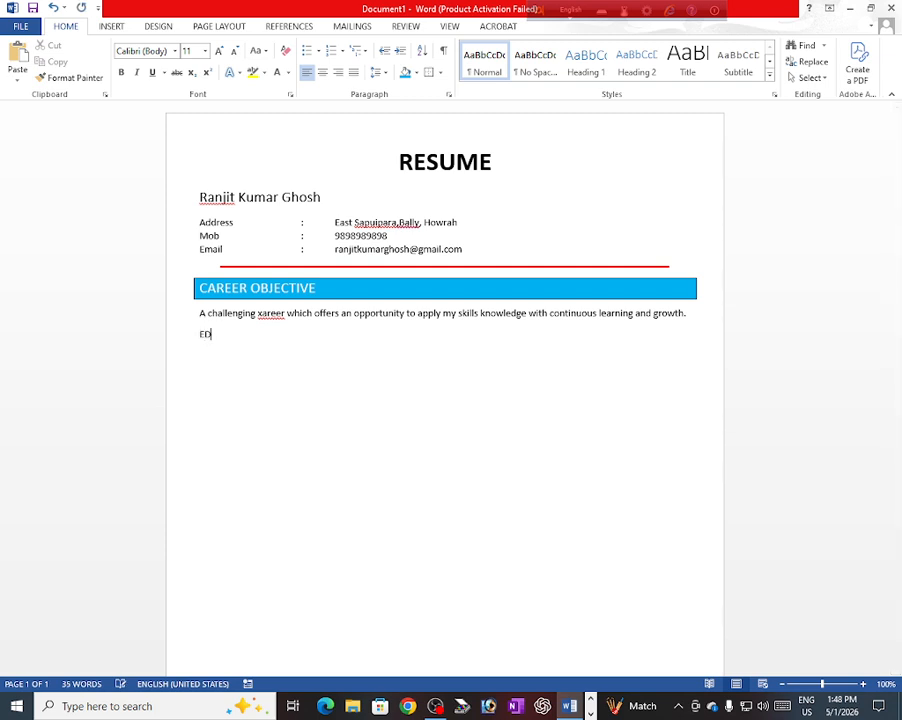
{"action": "type", "text": "CATIONAL"}
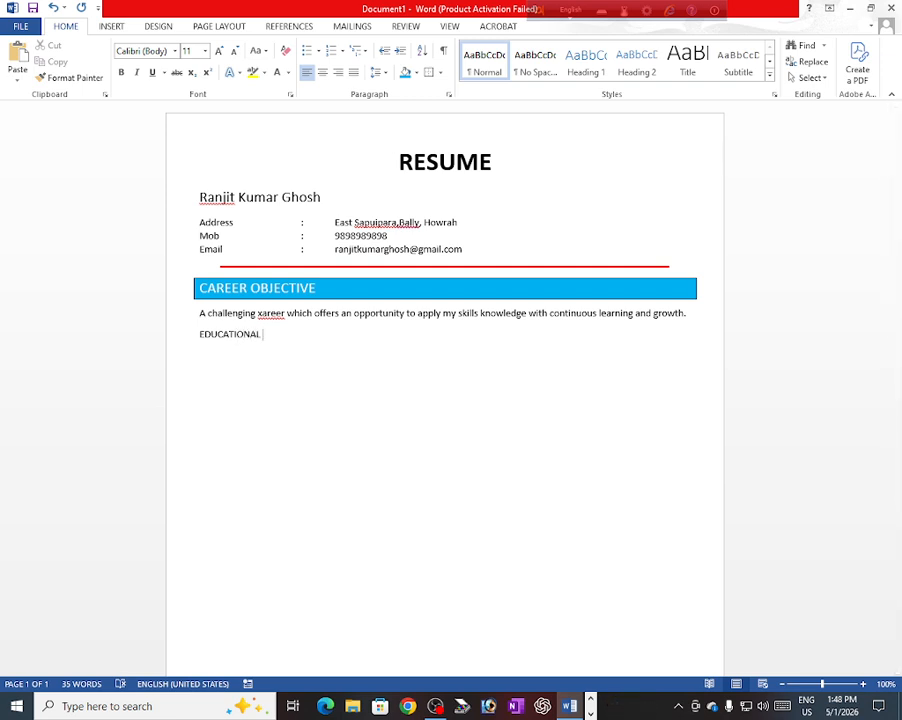
{"action": "type", "text": " QUALI"}
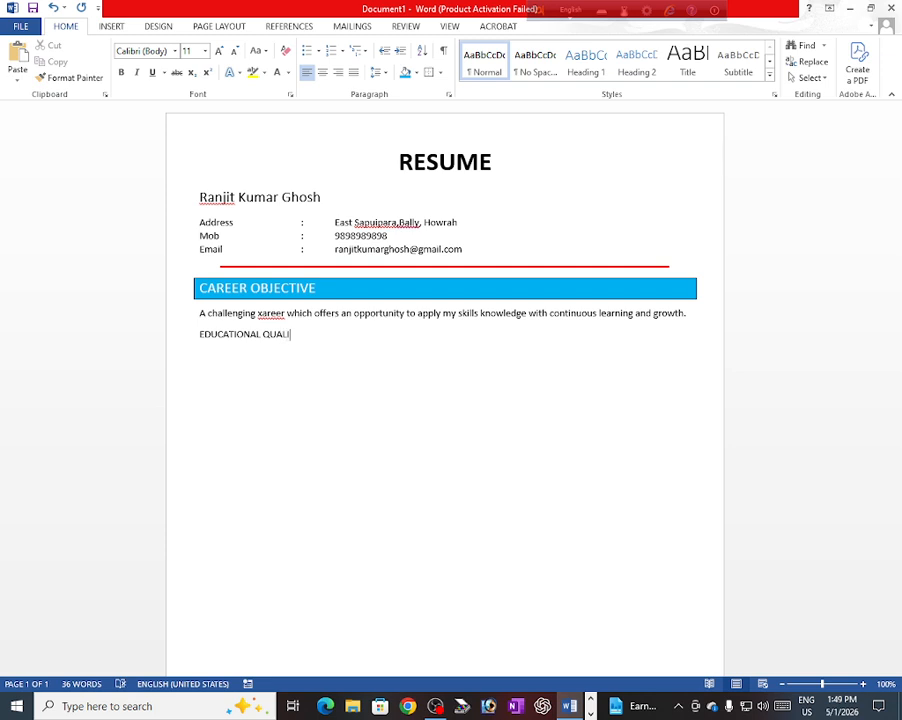
{"action": "type", "text": "FACI"}
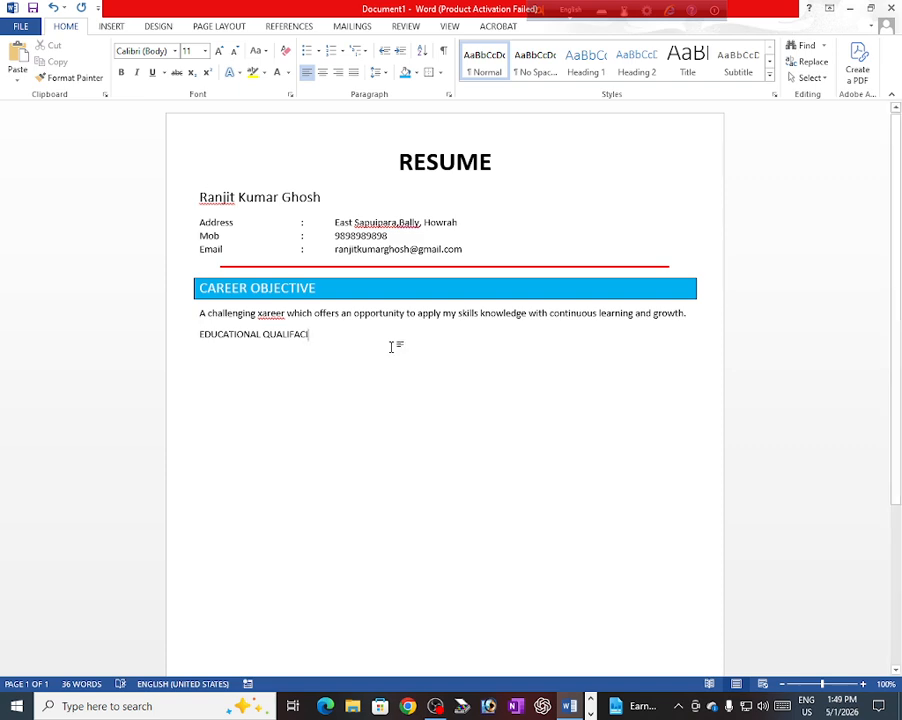
{"action": "key", "text": "BackSpace"}
{"action": "key", "text": "BackSpace"}
{"action": "key", "text": "BackSpace"}
{"action": "type", "text": "I"}
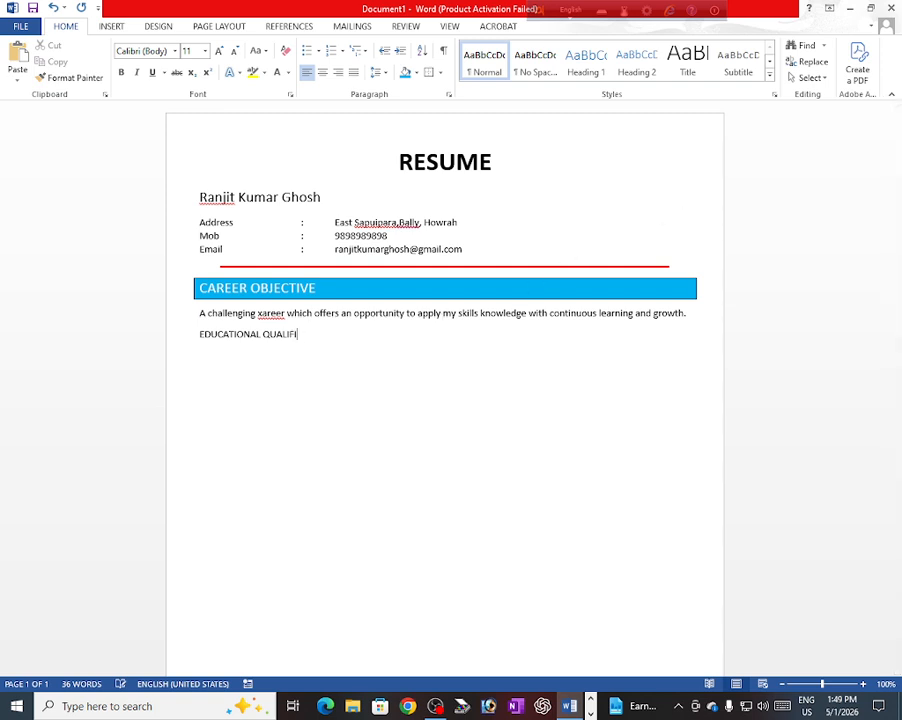
{"action": "type", "text": "A"}
{"action": "key", "text": "BackSpace"}
{"action": "type", "text": "CATION"}
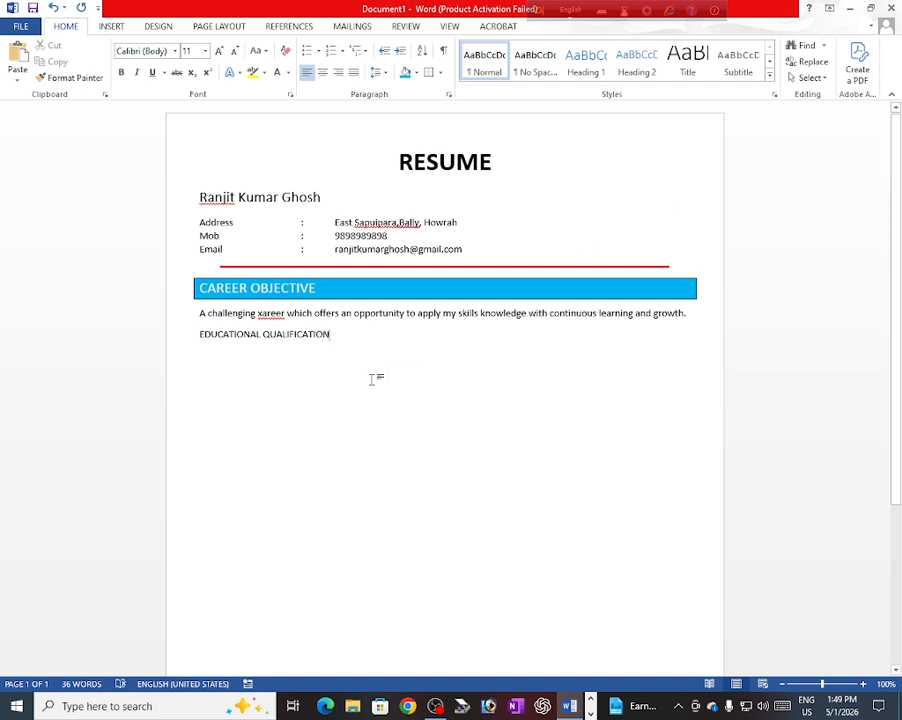
Step: Format Paint the CAREER OBJECTIVE blue banner style onto the EDUCATIONAL QUALIFICATION line
{"action": "left_click", "coordinate": [343, 291]}
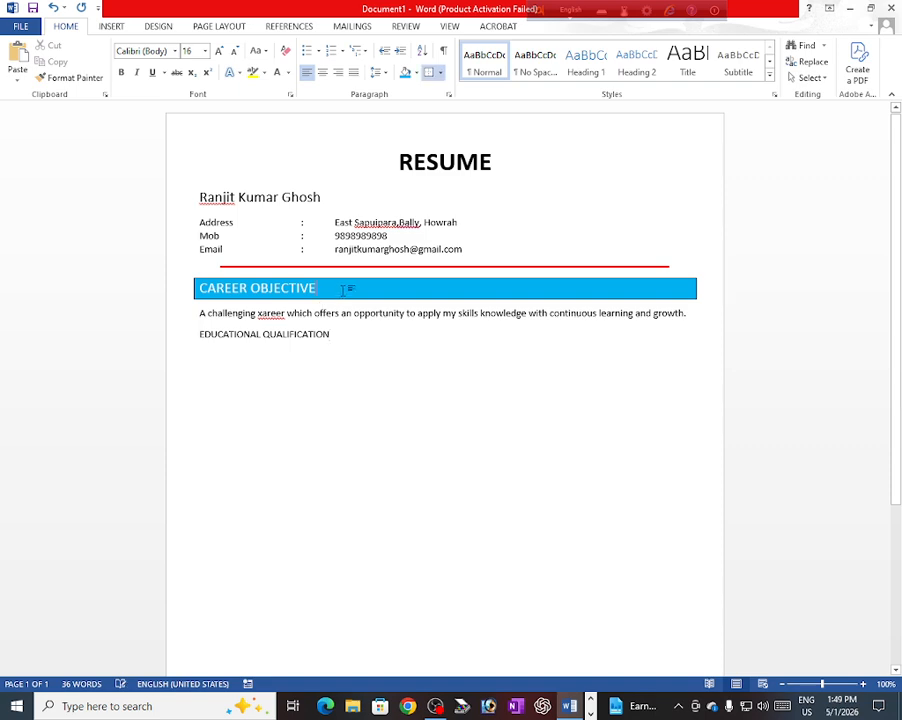
{"action": "left_click", "coordinate": [75, 79]}
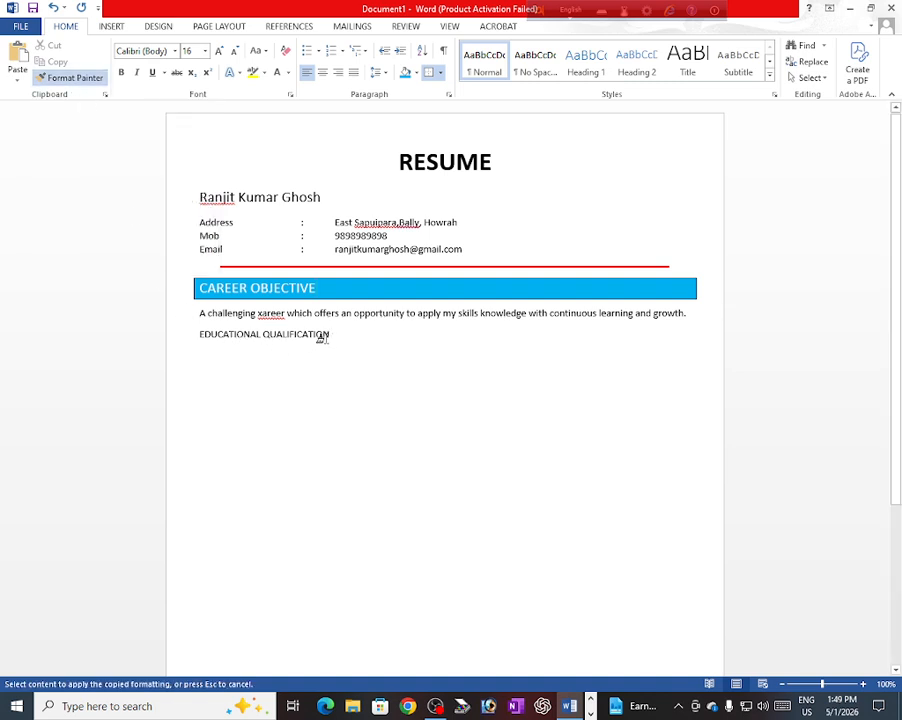
{"action": "left_click_drag", "start_coordinate": [326, 337], "coordinate": [198, 337]}
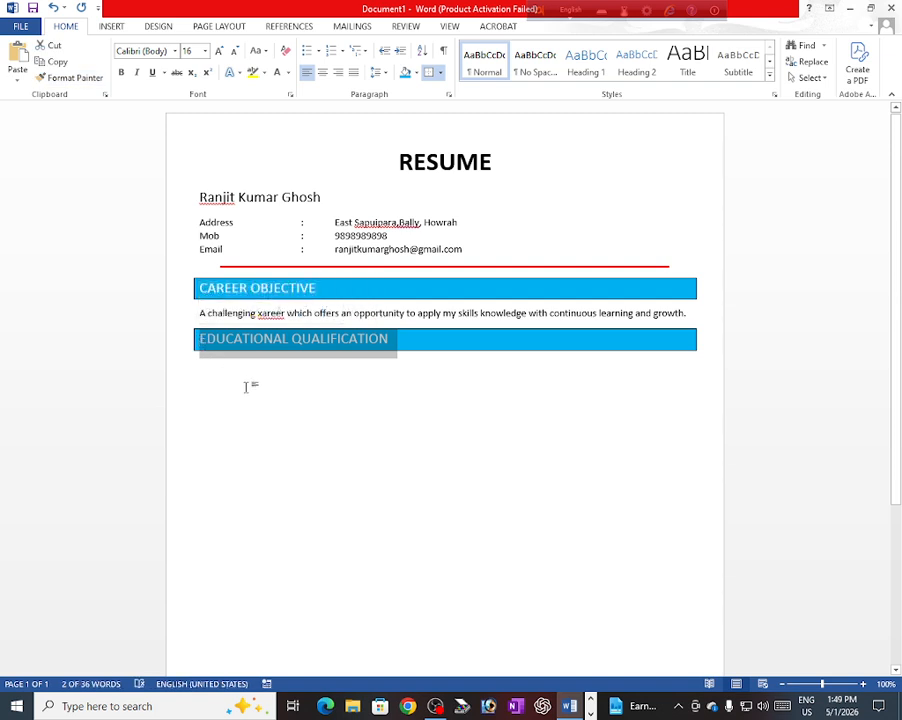
{"action": "left_click", "coordinate": [197, 373]}
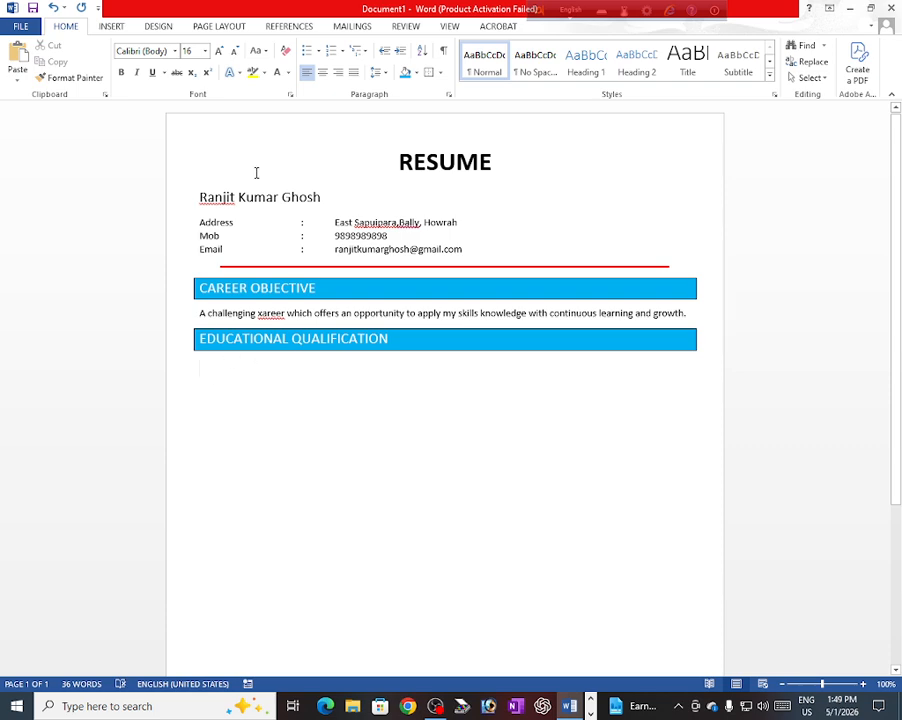
Step: Clear the formatting on the line below and insert a 4-column, 3-row table
{"action": "left_click", "coordinate": [287, 52]}
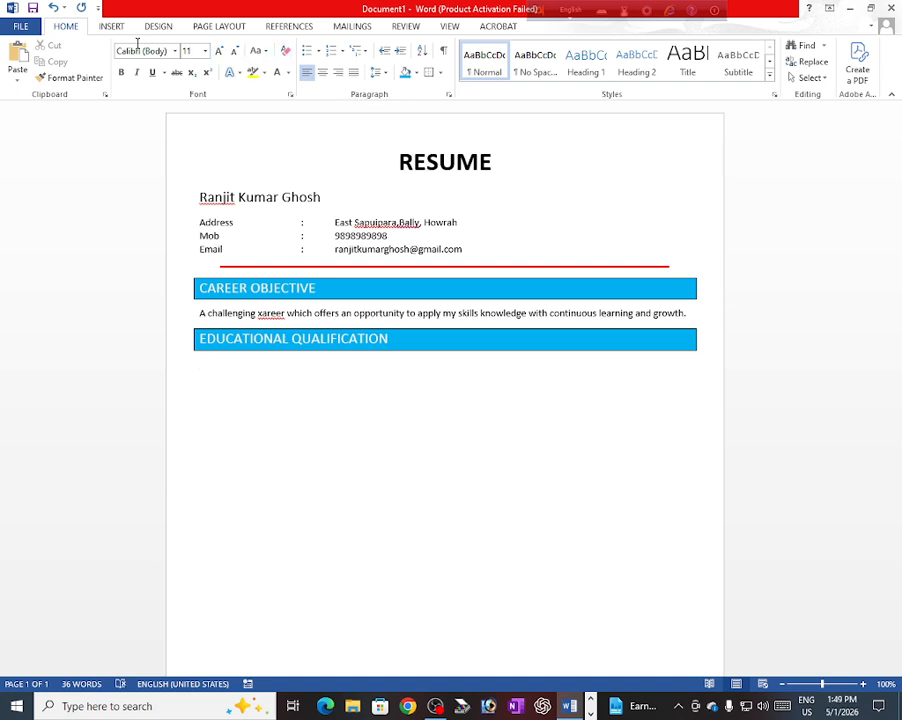
{"action": "left_click", "coordinate": [106, 26]}
{"action": "left_click", "coordinate": [98, 62]}
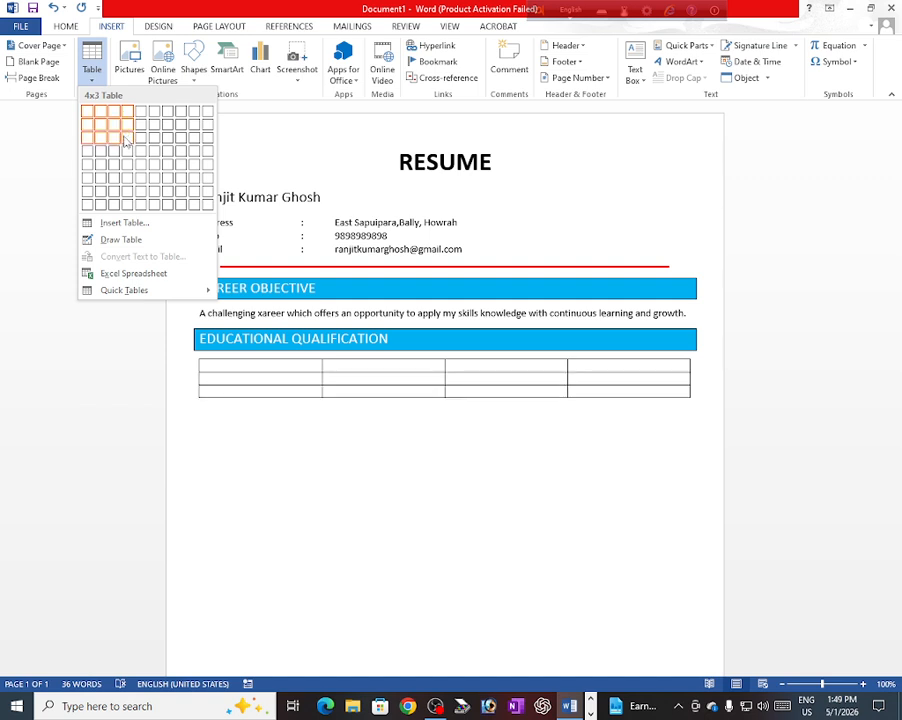
{"action": "key", "text": "Escape"}
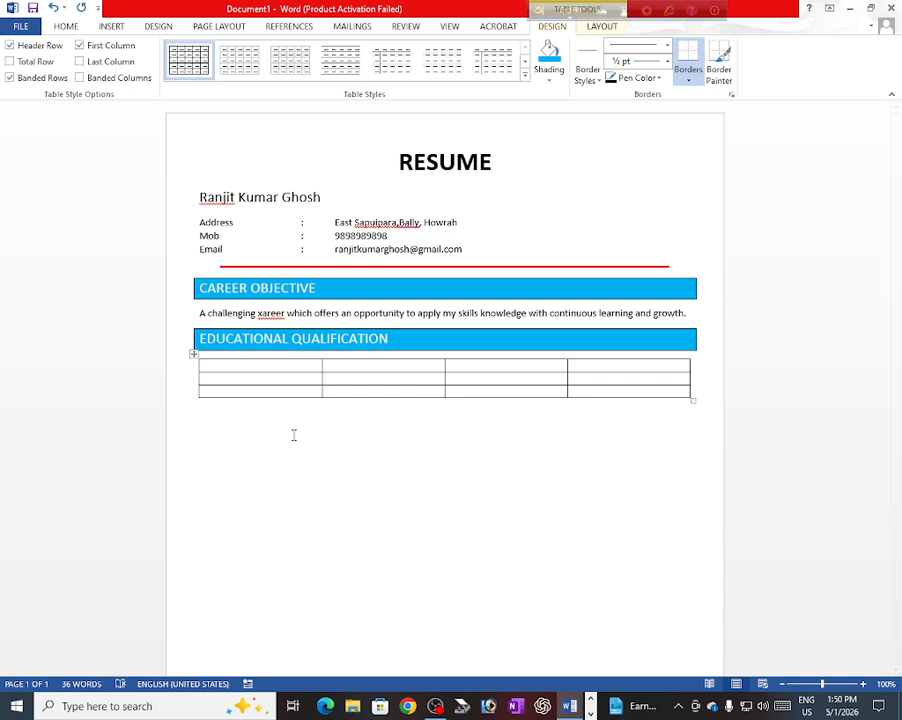
Step: Enter the table headers Serial No, Degree, Year and board
{"action": "type", "text": "Se"}
{"action": "type", "text": "ni"}
{"action": "type", "text": "al N"}
{"action": "type", "text": "o"}
{"action": "key", "text": "Tab"}
{"action": "type", "text": "Degree"}
{"action": "key", "text": "Tab"}
{"action": "type", "text": "Ye"}
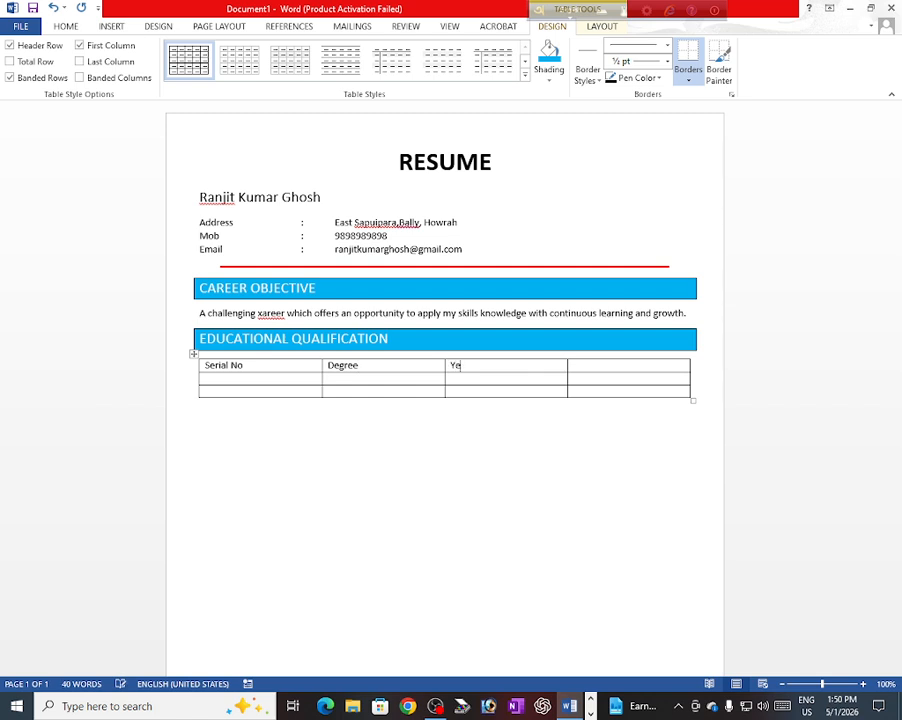
{"action": "type", "text": "ar"}
{"action": "key", "text": "Tab"}
{"action": "type", "text": "bo"}
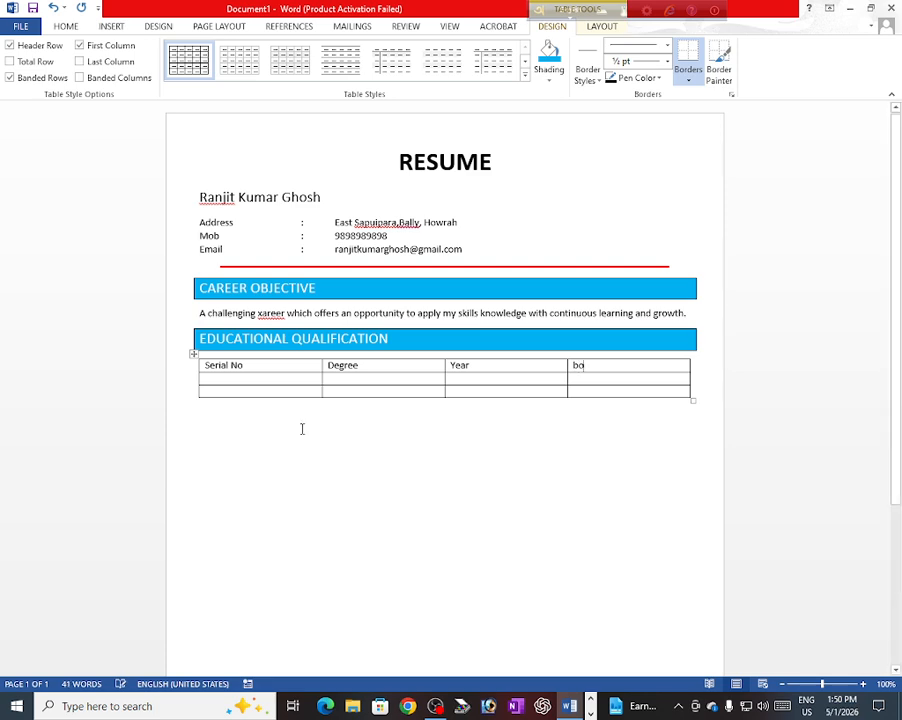
{"action": "type", "text": "ard"}
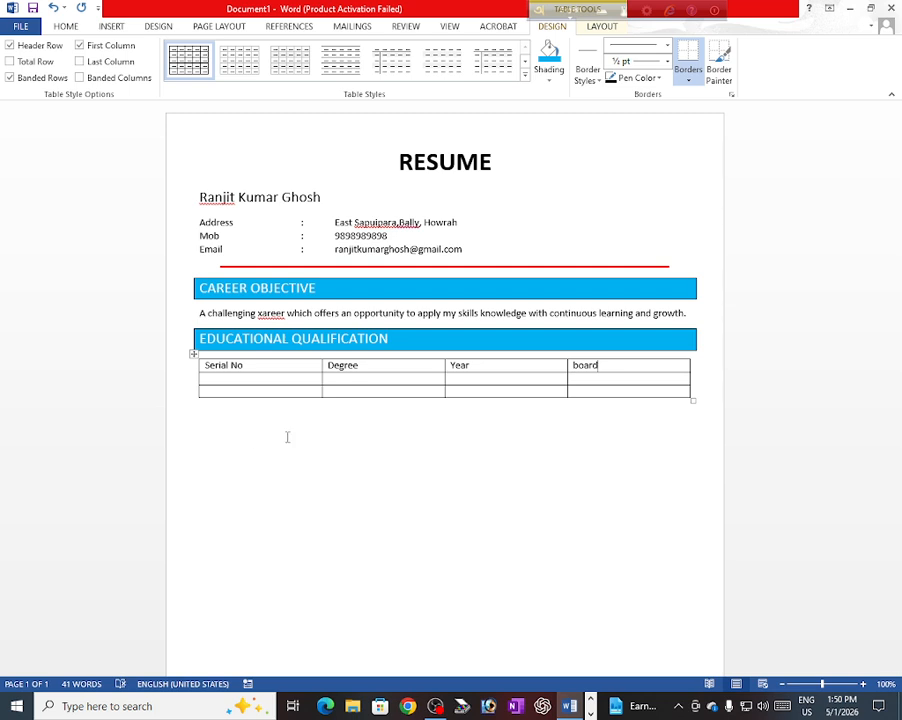
Step: Enter 1, 10th, 1996 and WB BOARD in the first data row
{"action": "left_click", "coordinate": [212, 381]}
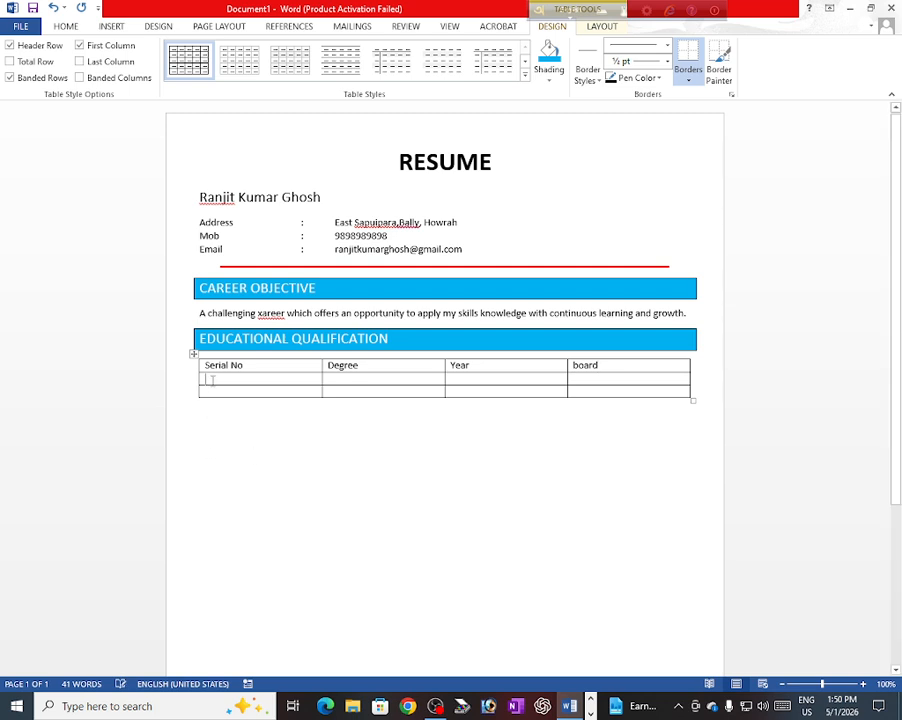
{"action": "type", "text": "1"}
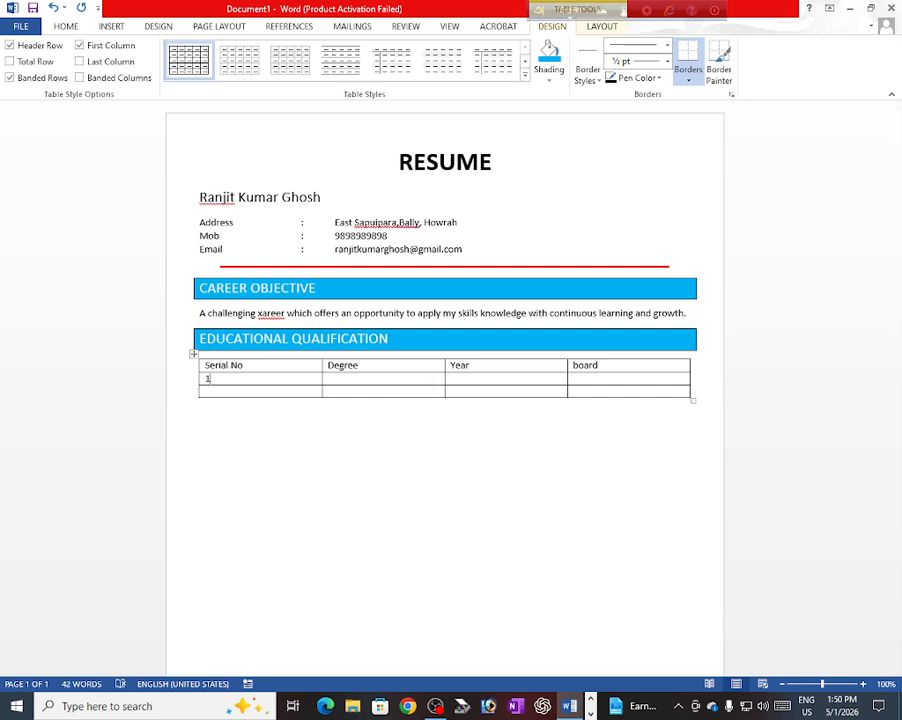
{"action": "left_click", "coordinate": [432, 383]}
{"action": "type", "text": "1"}
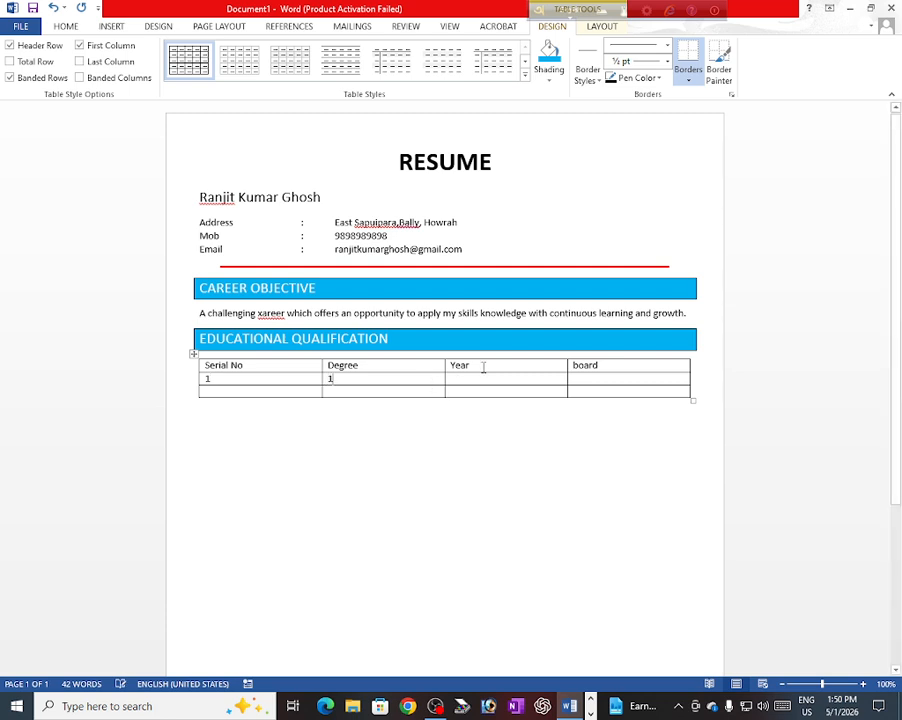
{"action": "type", "text": "0th"}
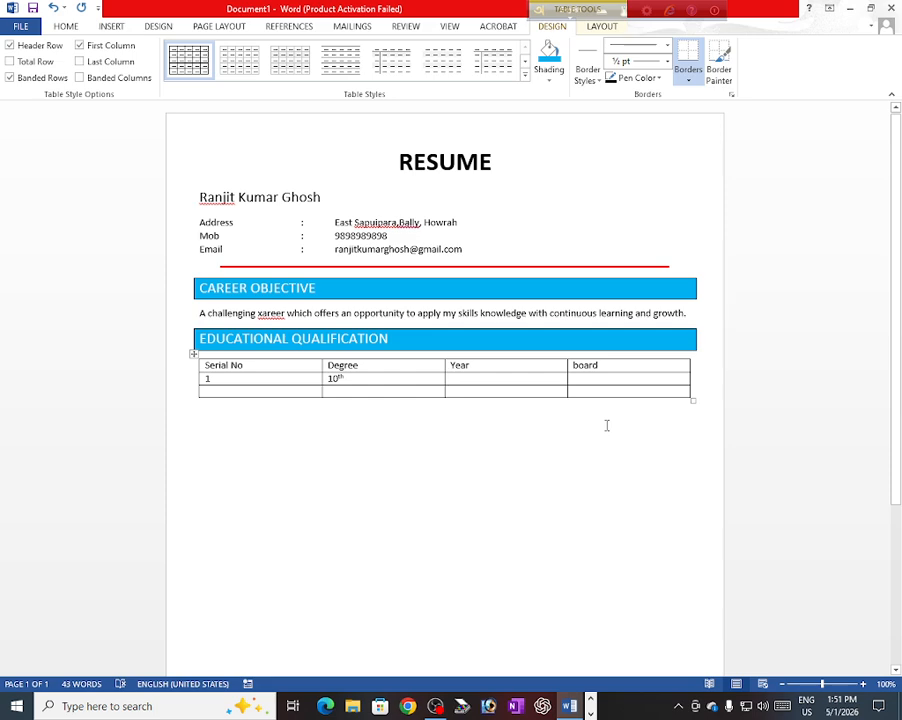
{"action": "type", "text": "19"}
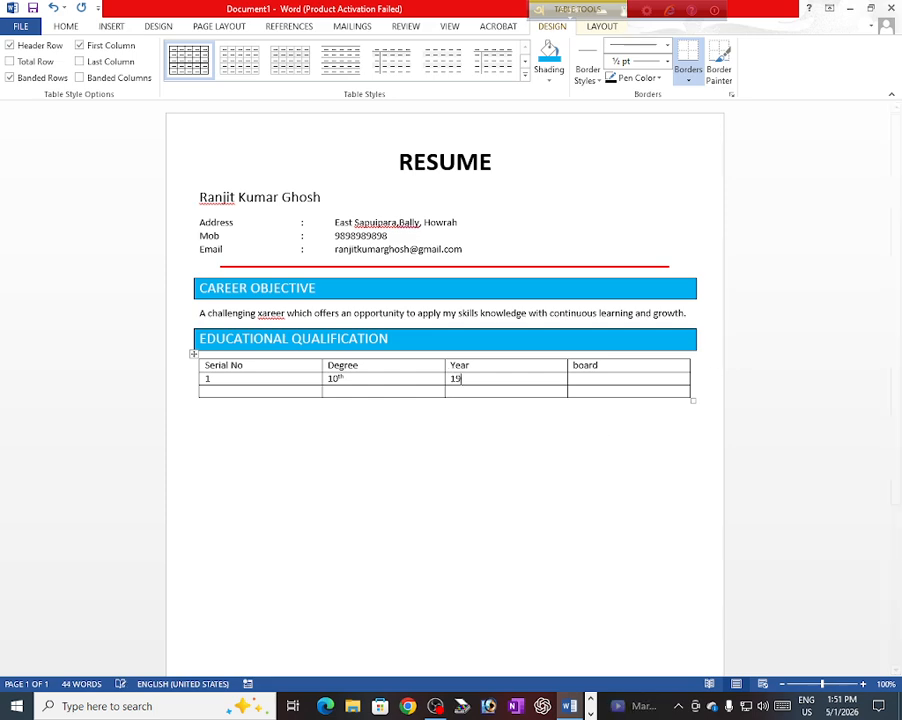
{"action": "type", "text": "96"}
{"action": "left_click", "coordinate": [594, 377]}
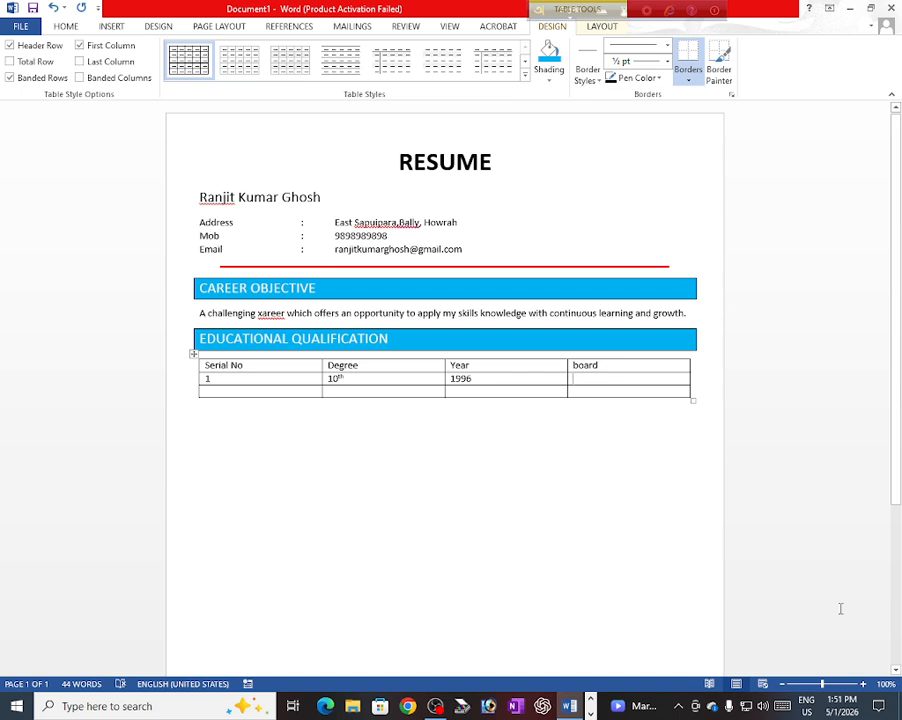
{"action": "type", "text": "WB"}
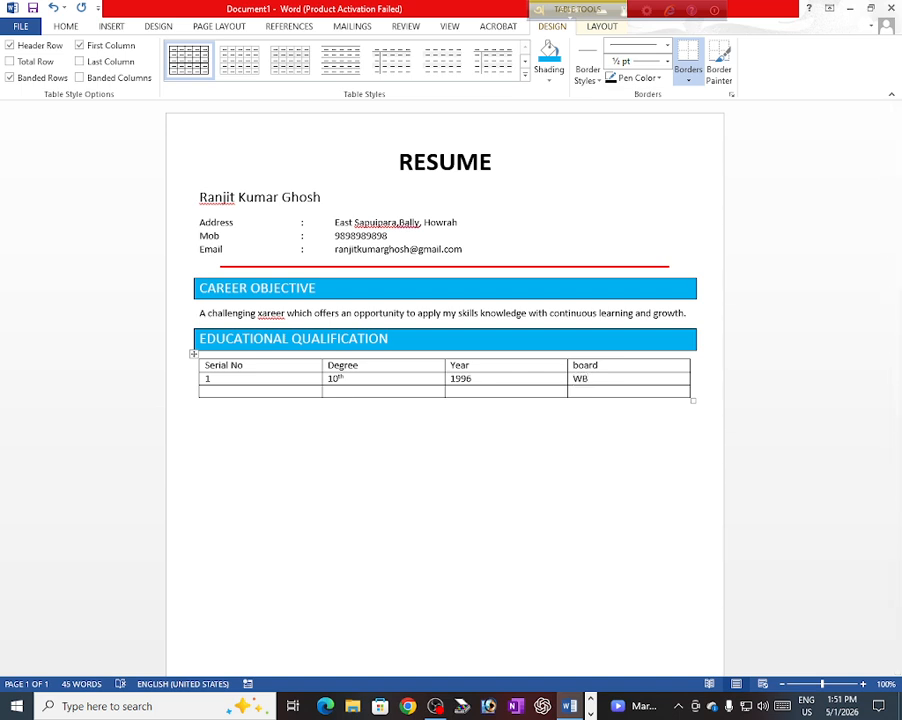
{"action": "type", "text": " BOARD"}
{"action": "key", "text": "Return"}
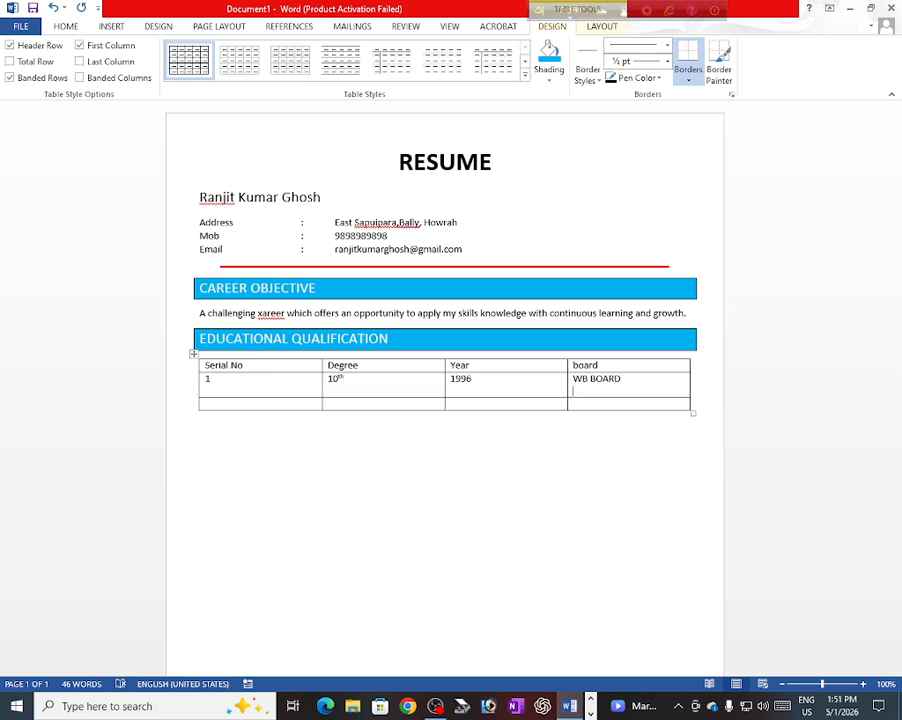
{"action": "key", "text": "BackSpace"}
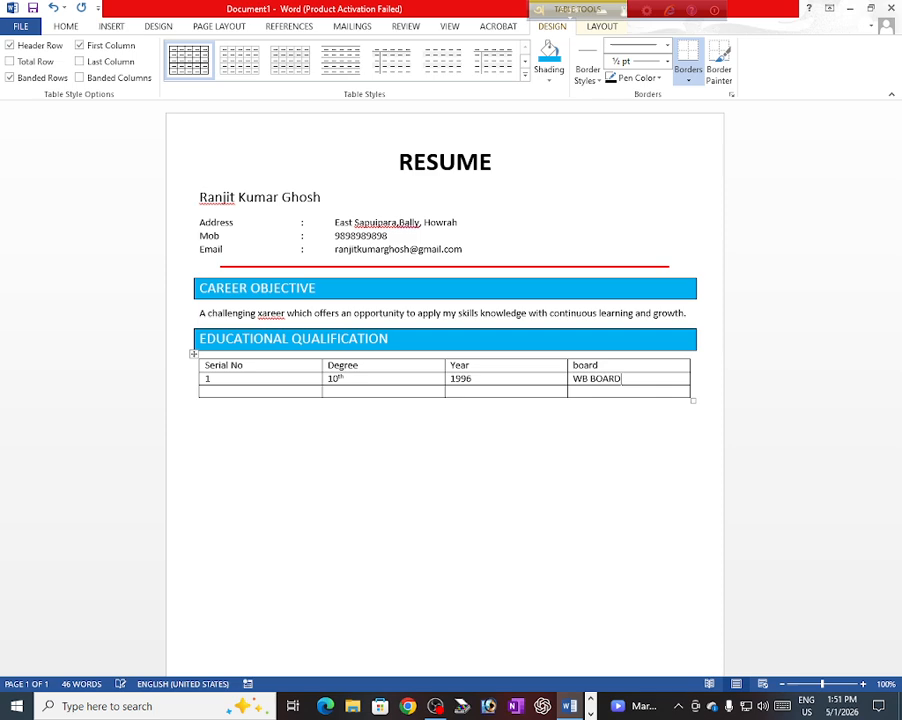
{"action": "left_click", "coordinate": [208, 393]}
Step: Enter 2, 12TH, 1998 and WB BOARD in the second data row, adding a new row
{"action": "type", "text": "2"}
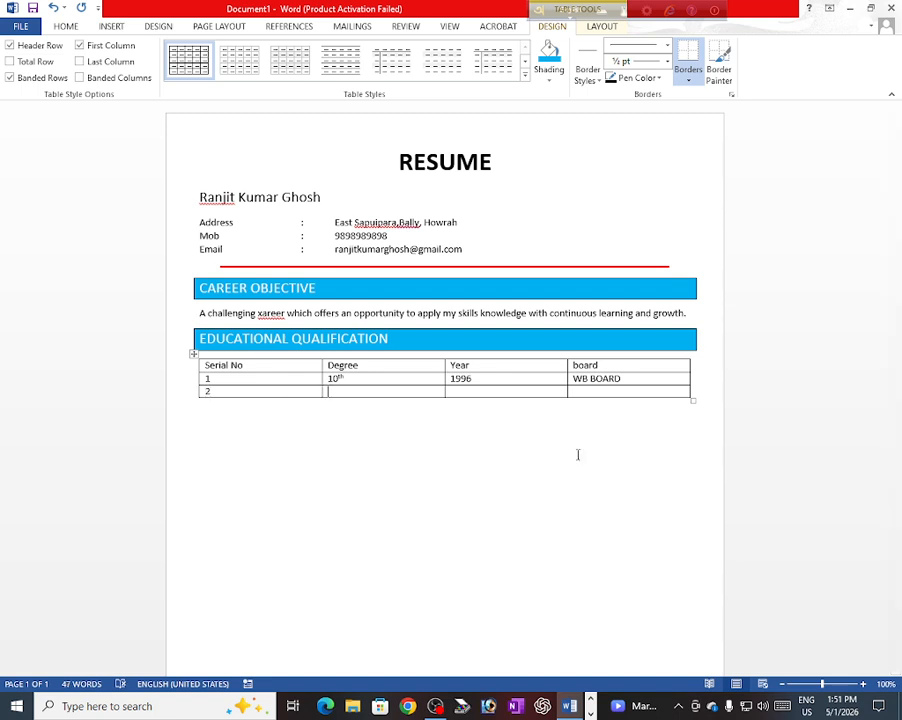
{"action": "key", "text": "Tab"}
{"action": "type", "text": "12"}
{"action": "type", "text": "TH"}
{"action": "type", "text": "1"}
{"action": "type", "text": "998"}
{"action": "key", "text": "Tab"}
{"action": "type", "text": "WB B"}
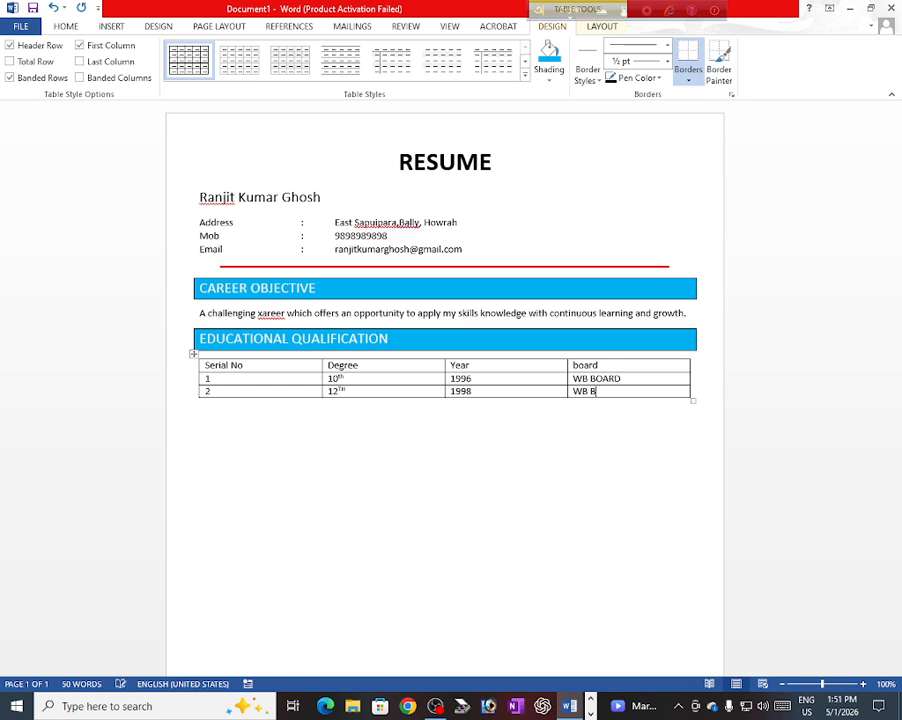
{"action": "type", "text": "OARD"}
{"action": "key", "text": "Tab"}
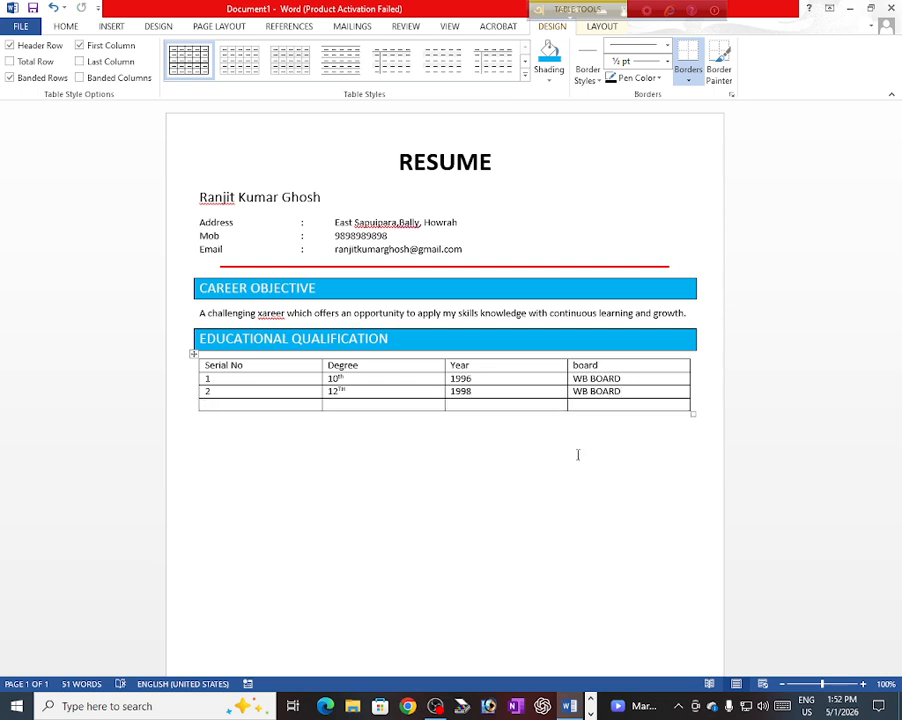
Step: Enter 3, B.COM, 2001 and KOLKATA UNIVERSITY in the new bottom row
{"action": "type", "text": "2"}
{"action": "key", "text": "BackSpace"}
{"action": "type", "text": "3"}
{"action": "key", "text": "Tab"}
{"action": "type", "text": "B.COM"}
{"action": "key", "text": "Tab"}
{"action": "type", "text": "2"}
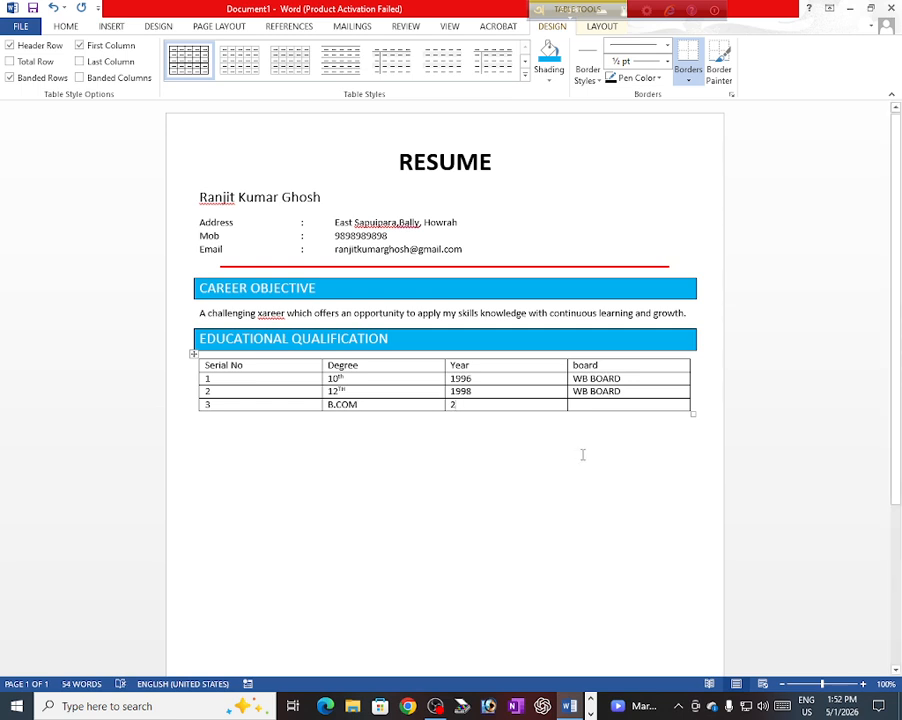
{"action": "type", "text": "001"}
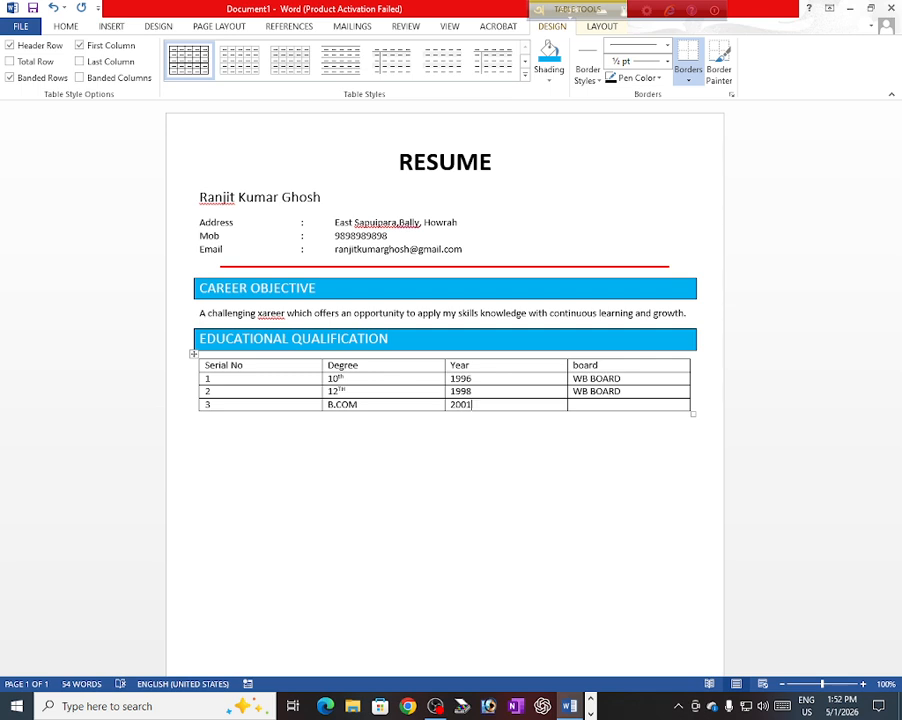
{"action": "key", "text": "Tab"}
{"action": "type", "text": "KOLKATA UNIVERSITY"}
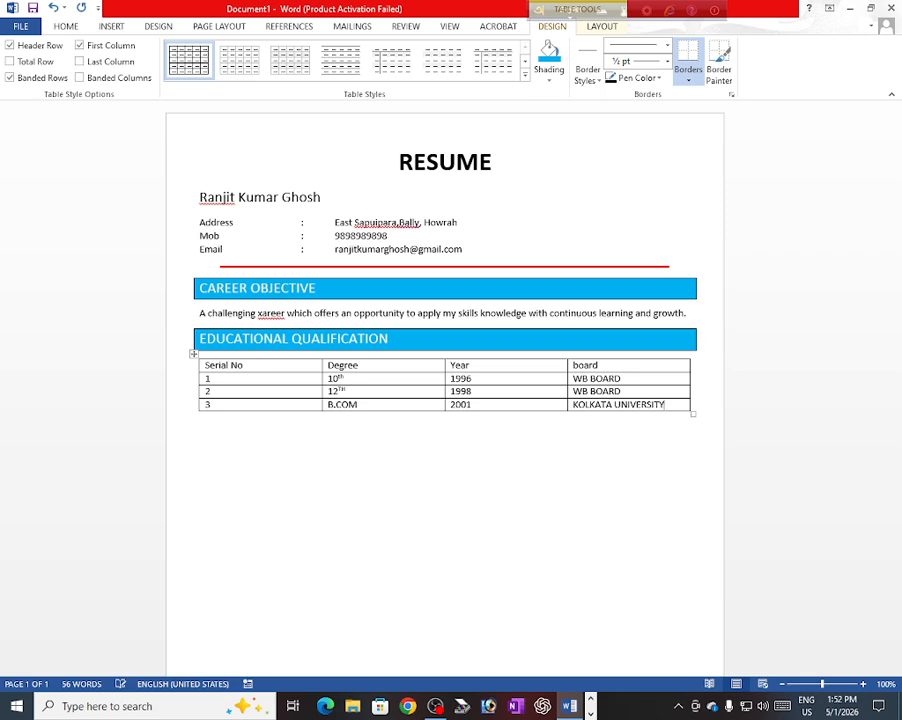
{"action": "double_click", "coordinate": [200, 423]}
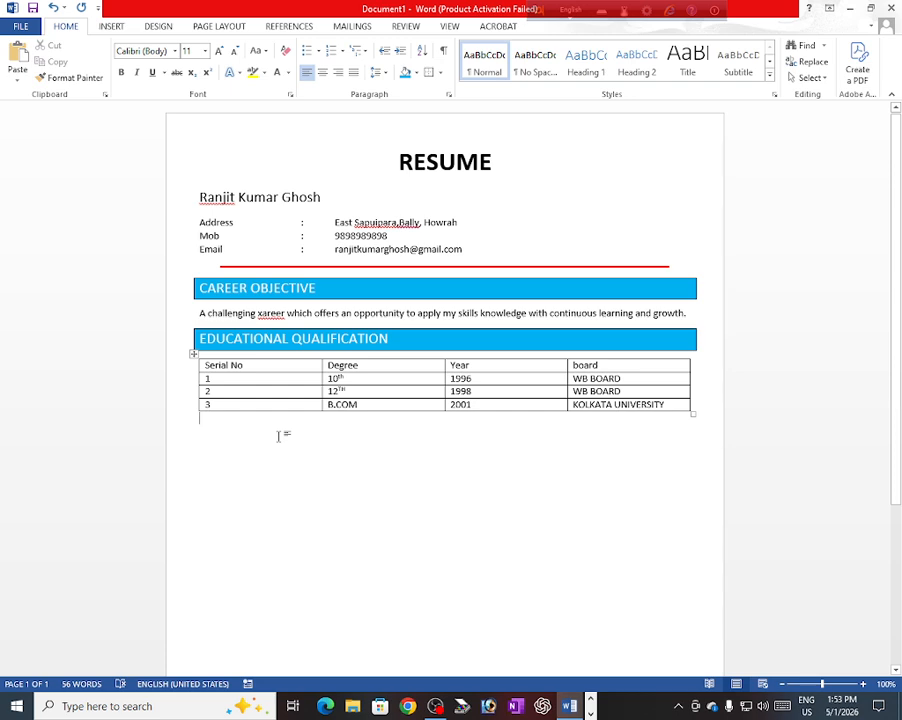
Step: Type 'COMPUTER SKILLS' on the empty line beneath the education table
{"action": "type", "text": "COM"}
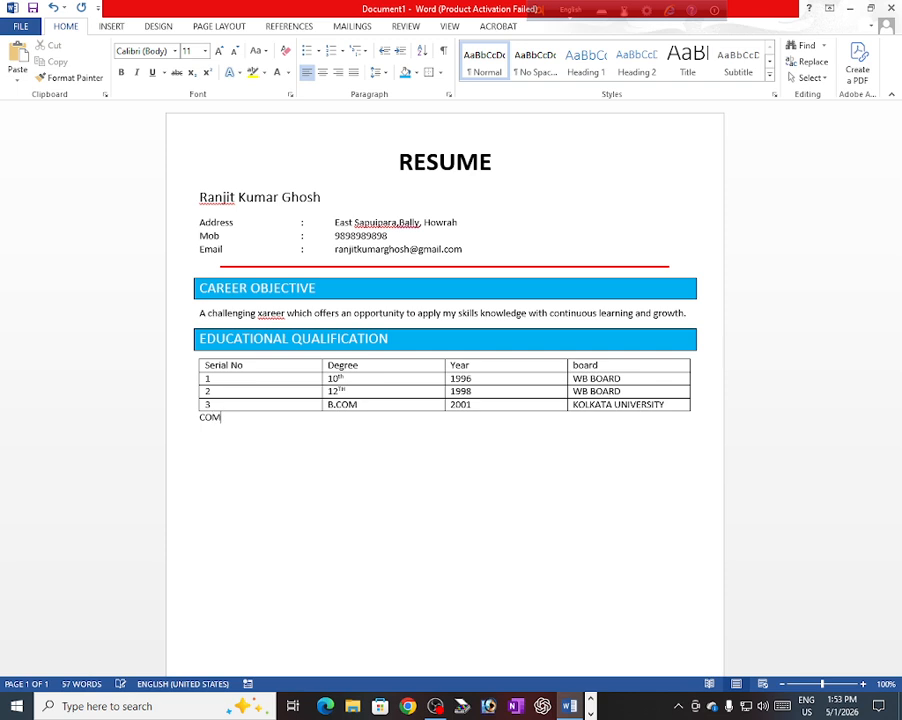
{"action": "type", "text": "PUTER S"}
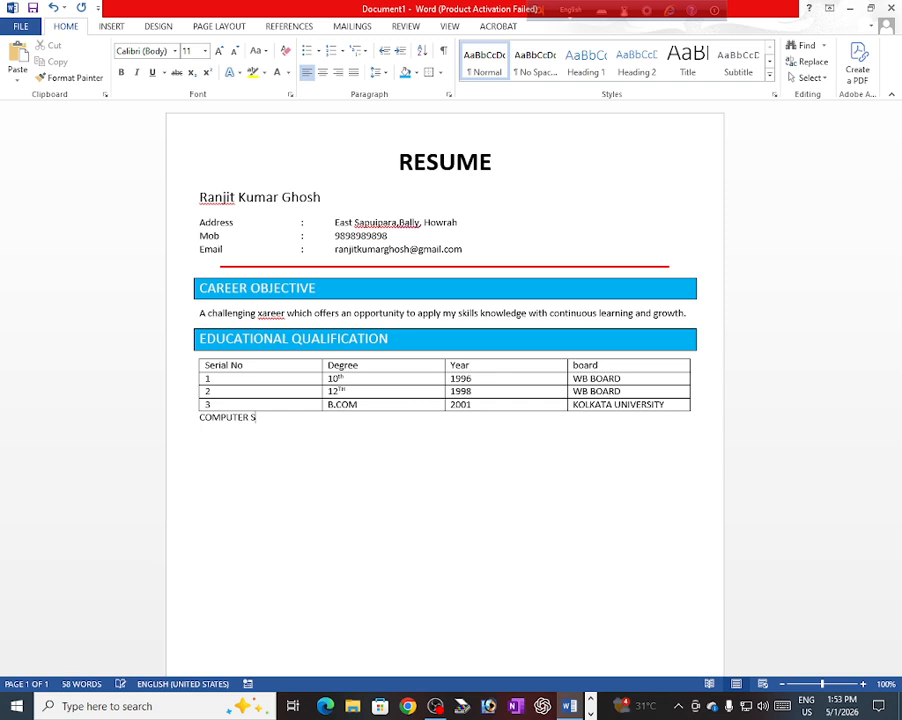
{"action": "type", "text": "KILLS"}
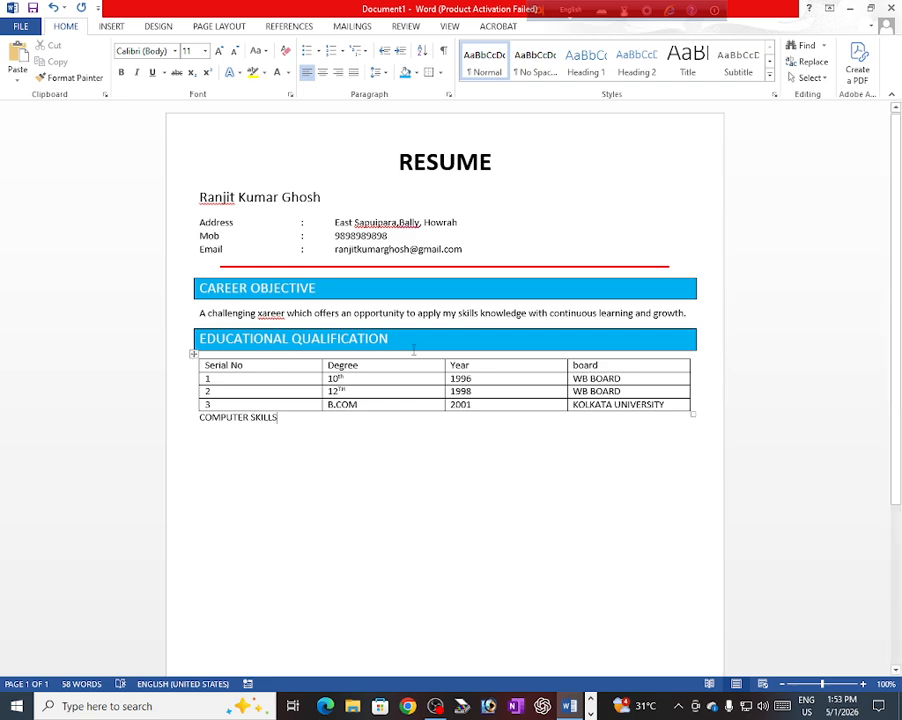
Step: Copy the EDUCATIONAL QUALIFICATION heading's white-on-blue banner formatting onto COMPUTER SKILLS with Format Painter
{"action": "left_click", "coordinate": [415, 340]}
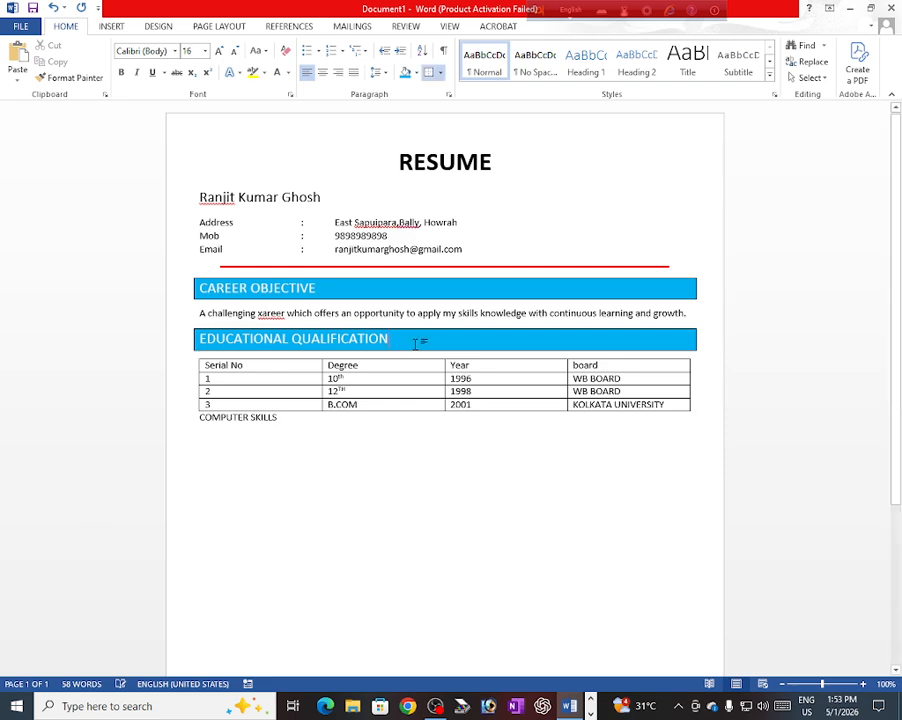
{"action": "left_click", "coordinate": [76, 78]}
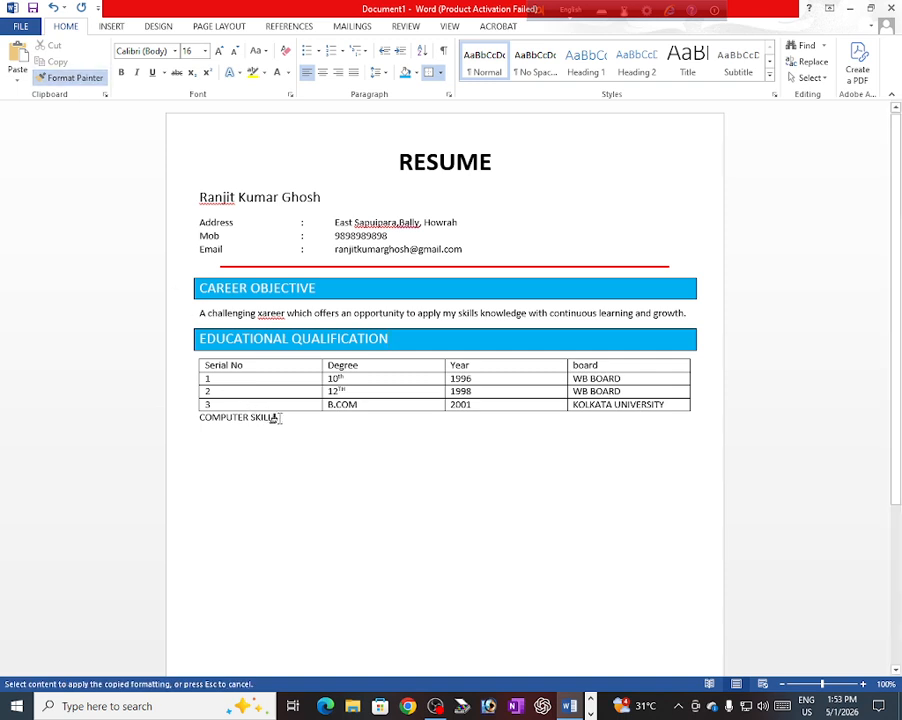
{"action": "left_click_drag", "start_coordinate": [276, 419], "coordinate": [202, 421]}
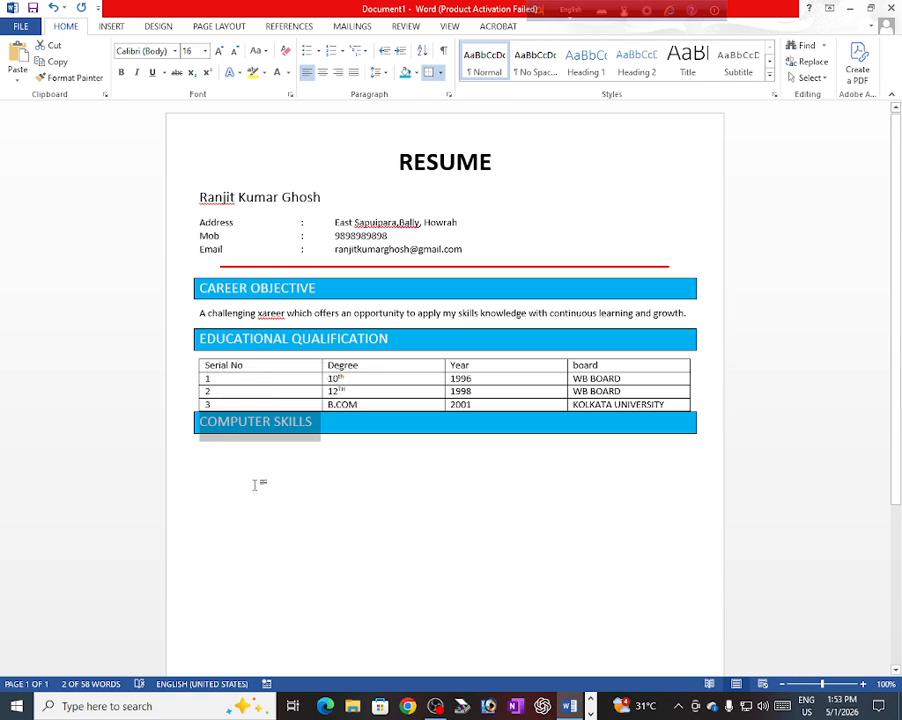
{"action": "left_click", "coordinate": [202, 468]}
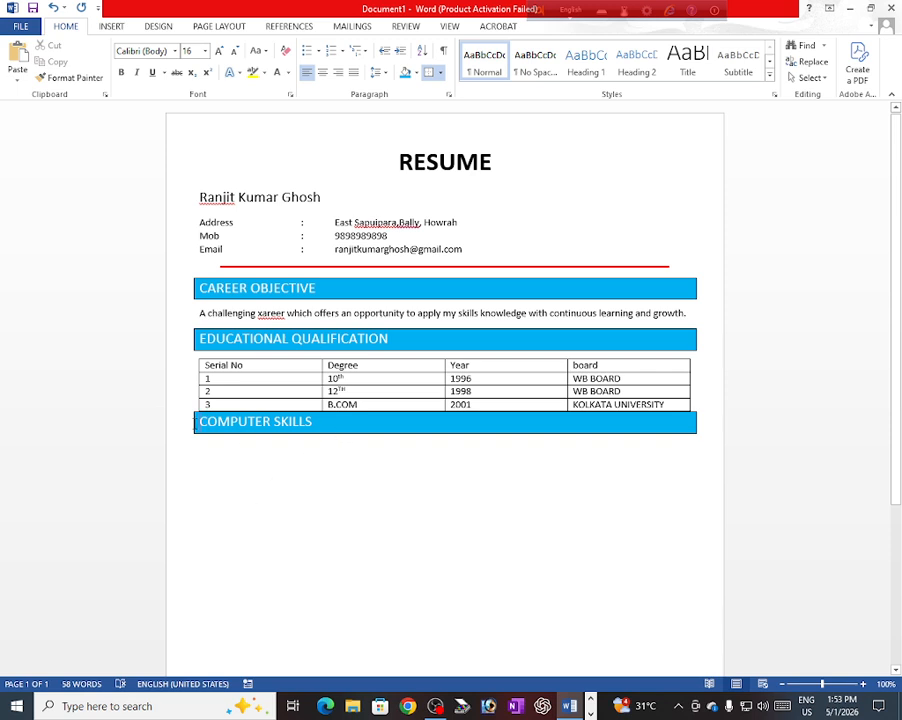
{"action": "left_click", "coordinate": [193, 355]}
{"action": "key", "text": "Up"}
{"action": "key", "text": "Up"}
{"action": "key", "text": "Down"}
{"action": "key", "text": "Down"}
{"action": "left_click", "coordinate": [199, 449]}
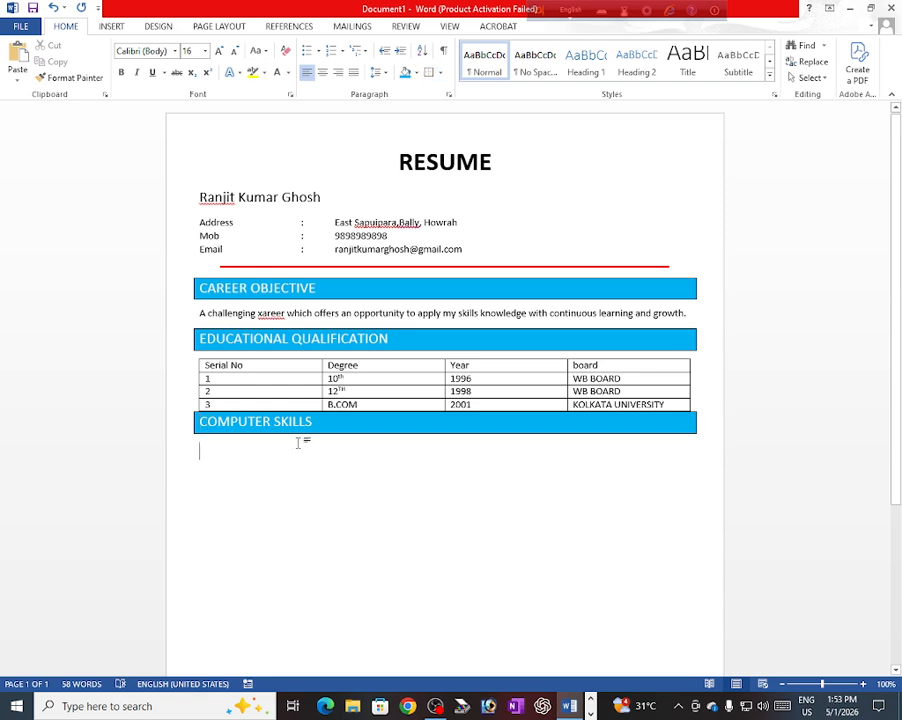
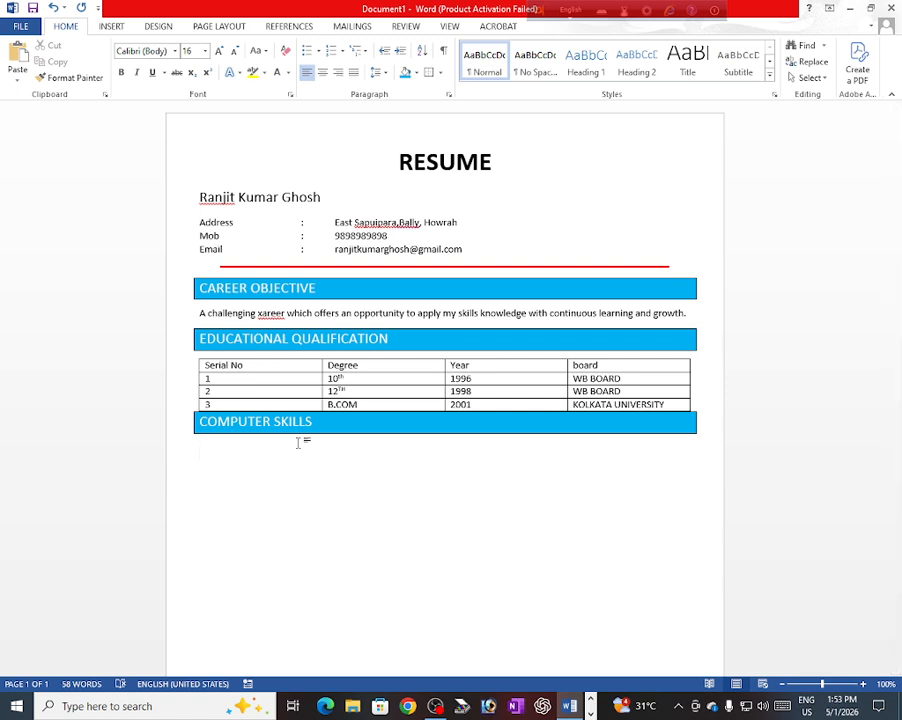
Step: Under COMPUTER SKILLS, clear the formatting and type 'MS WORD,EXCEL,POWER POINT , PHOTOSHOP ETC.'
{"action": "left_click", "coordinate": [285, 51]}
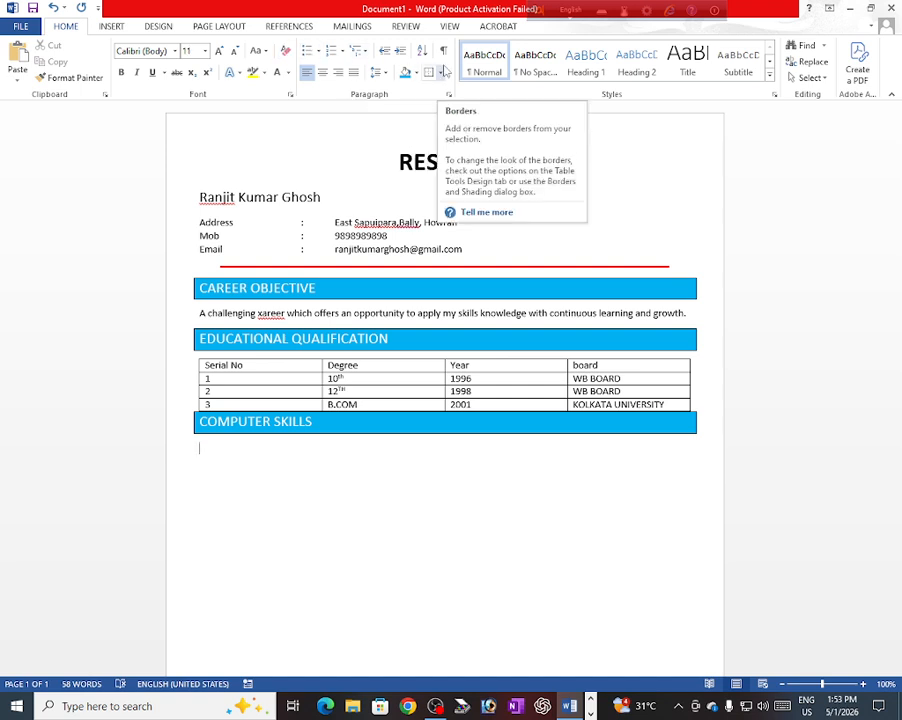
{"action": "type", "text": "MS "}
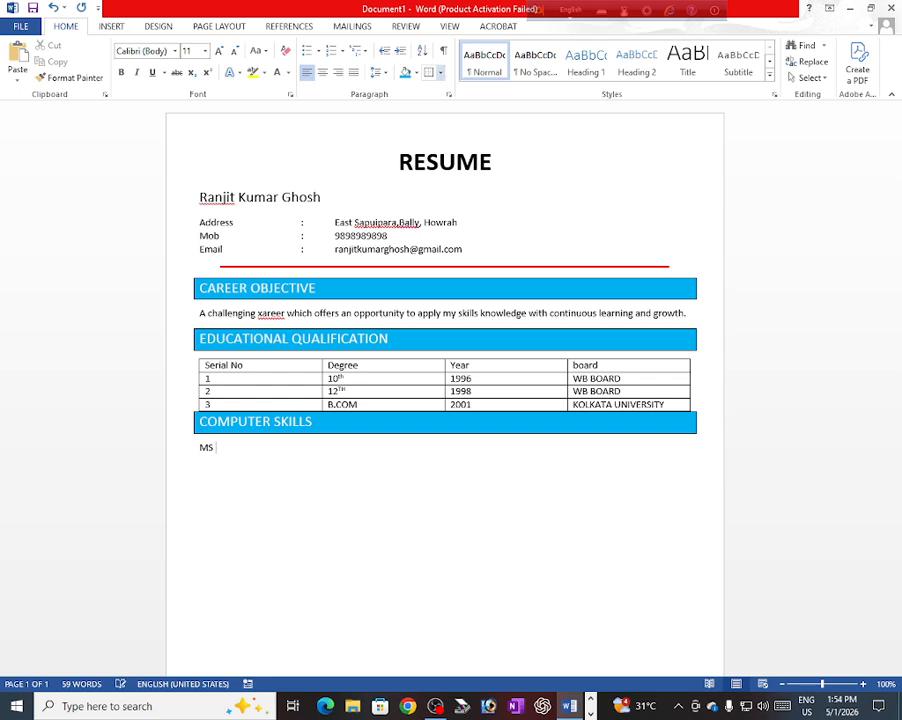
{"action": "type", "text": "WORD,EXCEL,PO"}
{"action": "type", "text": "WER"}
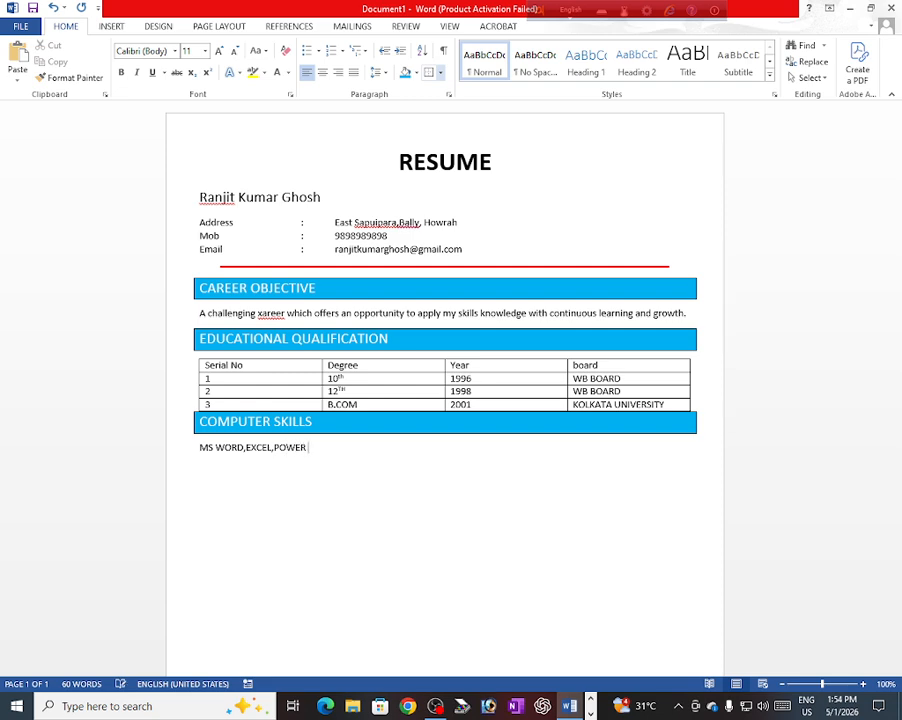
{"action": "type", "text": " POINT , PHOTOSHOP ET"}
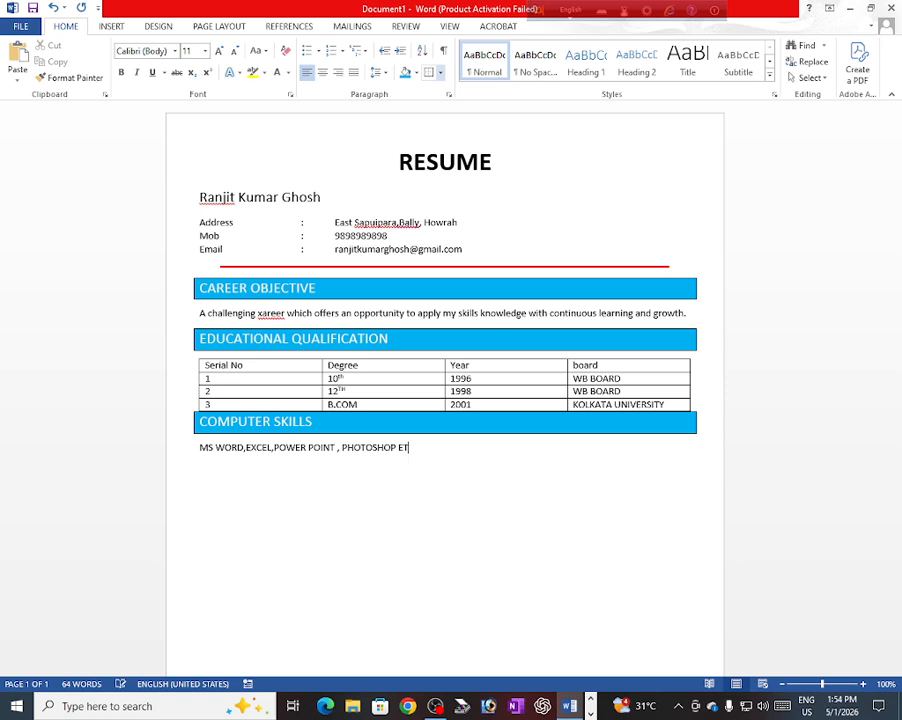
{"action": "type", "text": "C."}
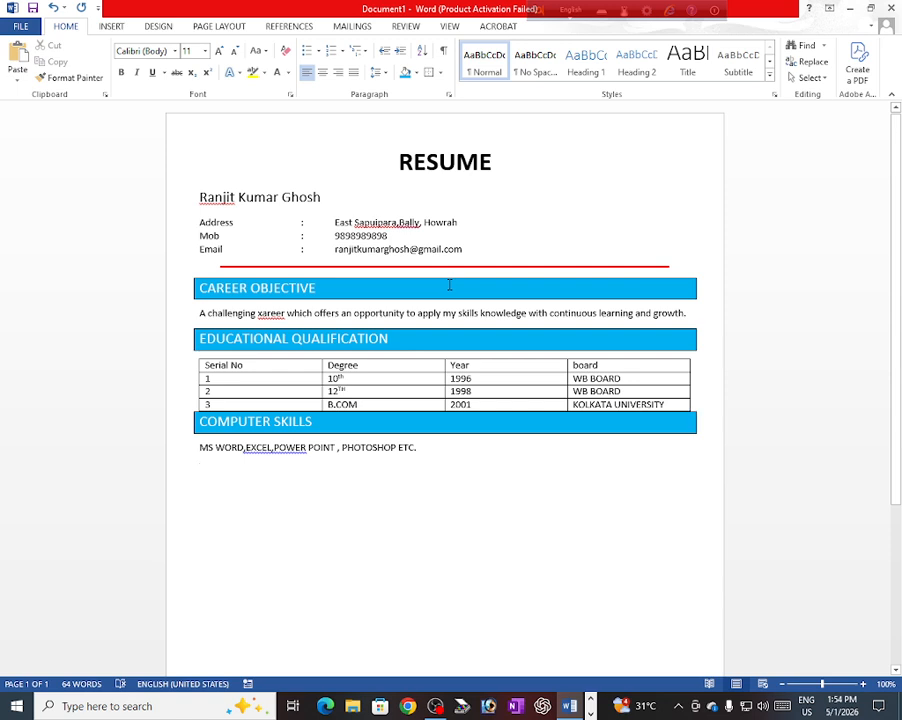
Step: Type PERSONAL DETAILS and format-paint the EDUCATIONAL QUALIFICATION blue banner onto it
{"action": "type", "text": "P"}
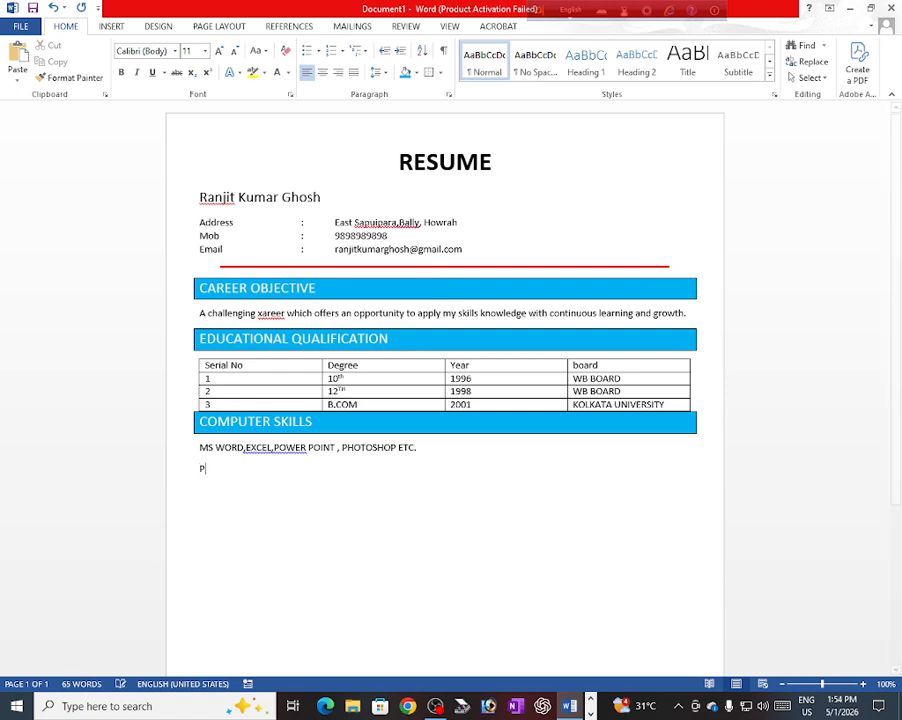
{"action": "type", "text": "ERSO"}
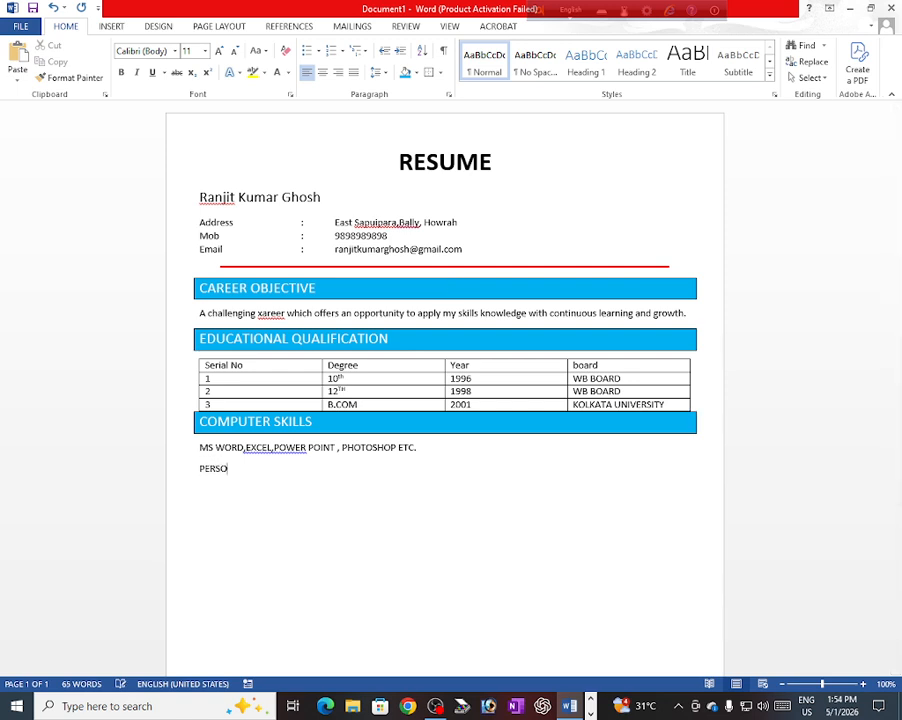
{"action": "type", "text": "NAL DETAILS"}
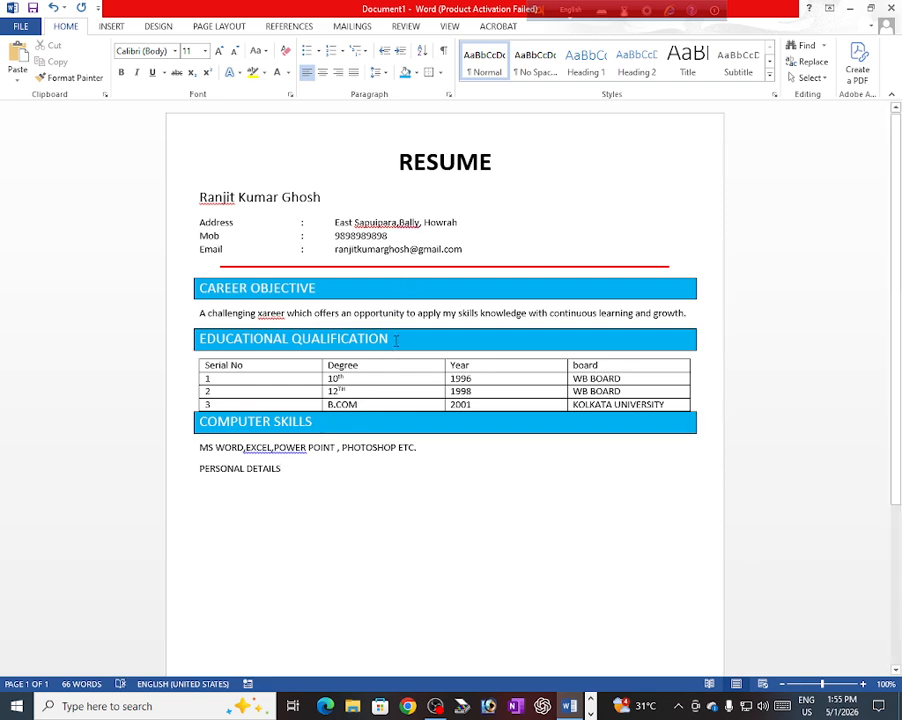
{"action": "left_click", "coordinate": [390, 339]}
{"action": "left_click", "coordinate": [70, 77]}
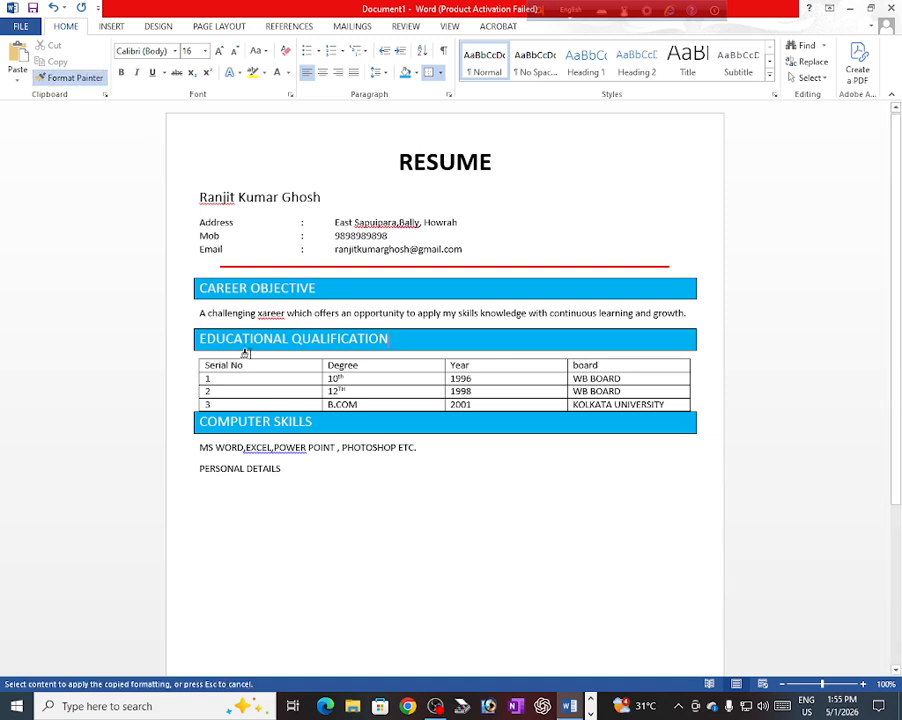
{"action": "left_click_drag", "start_coordinate": [282, 467], "coordinate": [202, 470]}
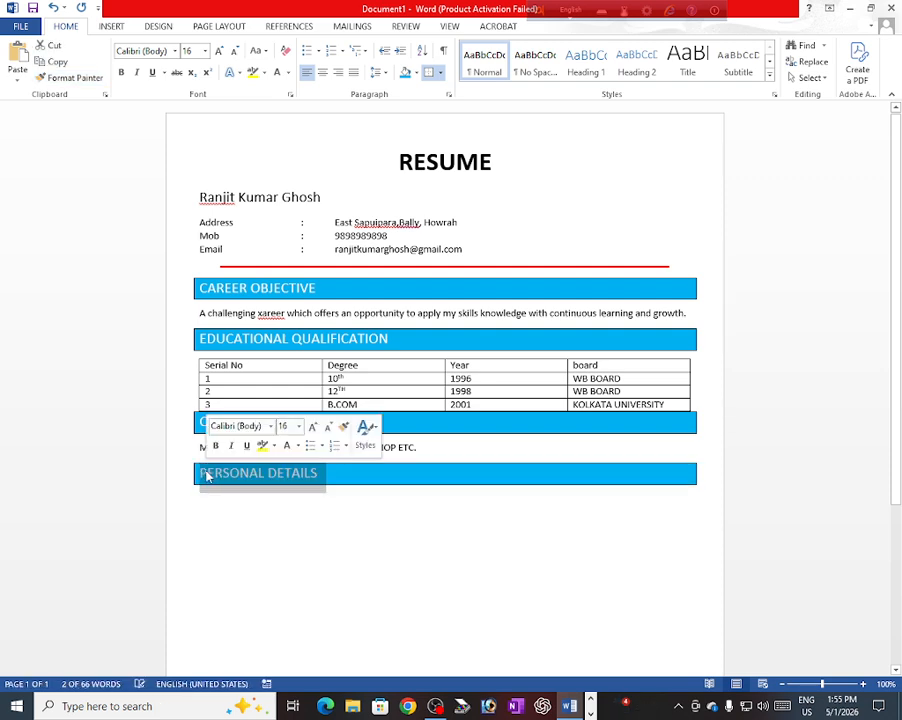
{"action": "left_click", "coordinate": [201, 512]}
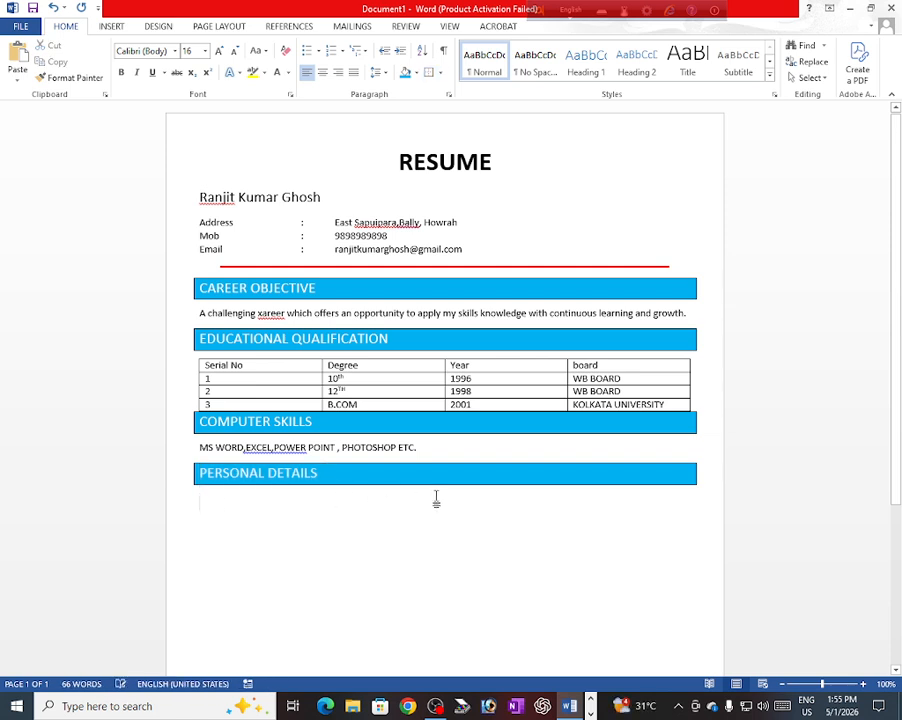
Step: On a plain-text line, add 'Father's Name' with a tab-aligned colon and the father's name
{"action": "left_click", "coordinate": [286, 55]}
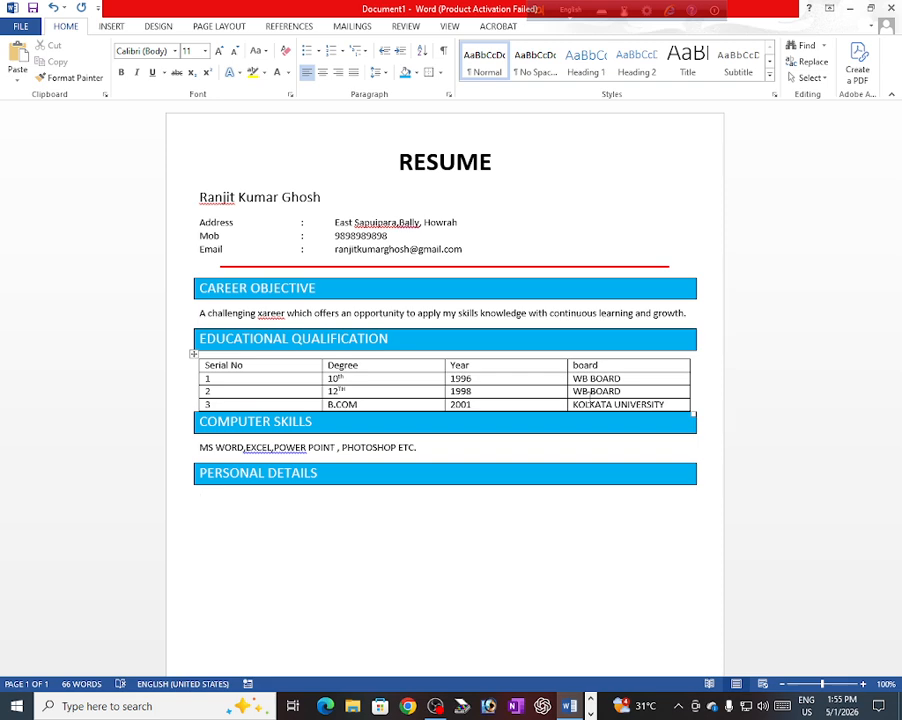
{"action": "type", "text": "Father's na"}
{"action": "key", "text": "BackSpace"}
{"action": "key", "text": "BackSpace"}
{"action": "type", "text": "Name"}
{"action": "key", "text": "Tab"}
{"action": "key", "text": "Tab"}
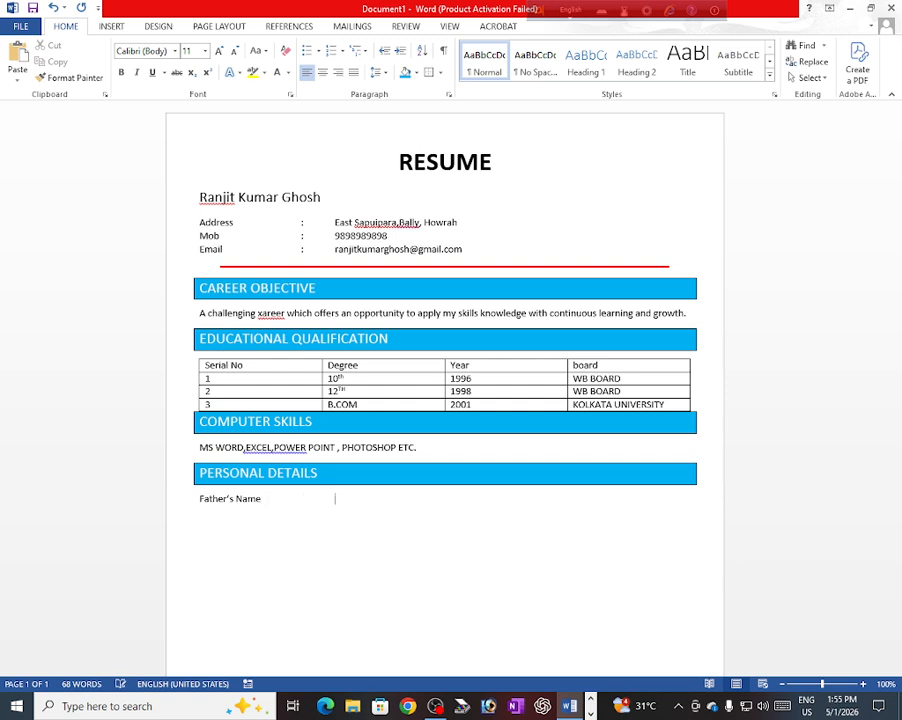
{"action": "key", "text": "Tab"}
{"action": "type", "text": ":"}
{"action": "key", "text": "Tab"}
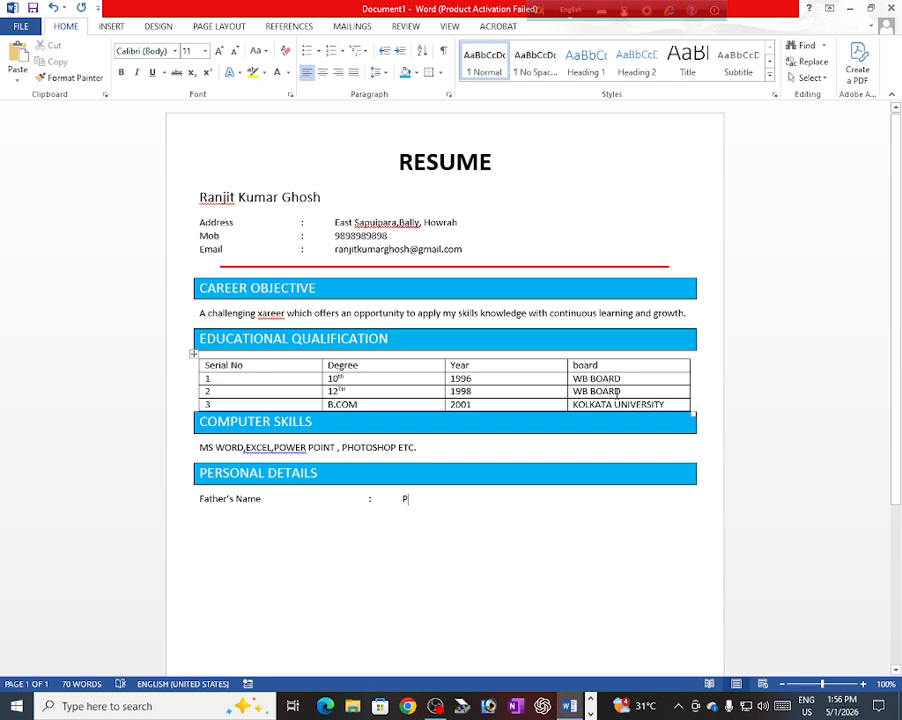
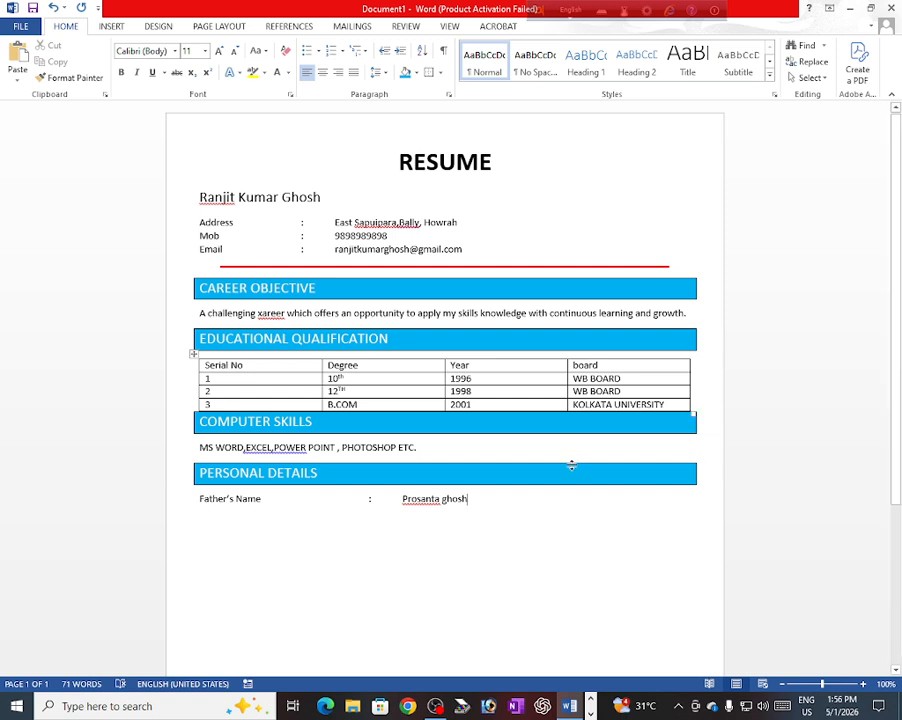
Step: Capitalise the first letter of the father's surname and begin the next line
{"action": "left_click", "coordinate": [447, 498]}
{"action": "key", "text": "BackSpace"}
{"action": "type", "text": "G"}
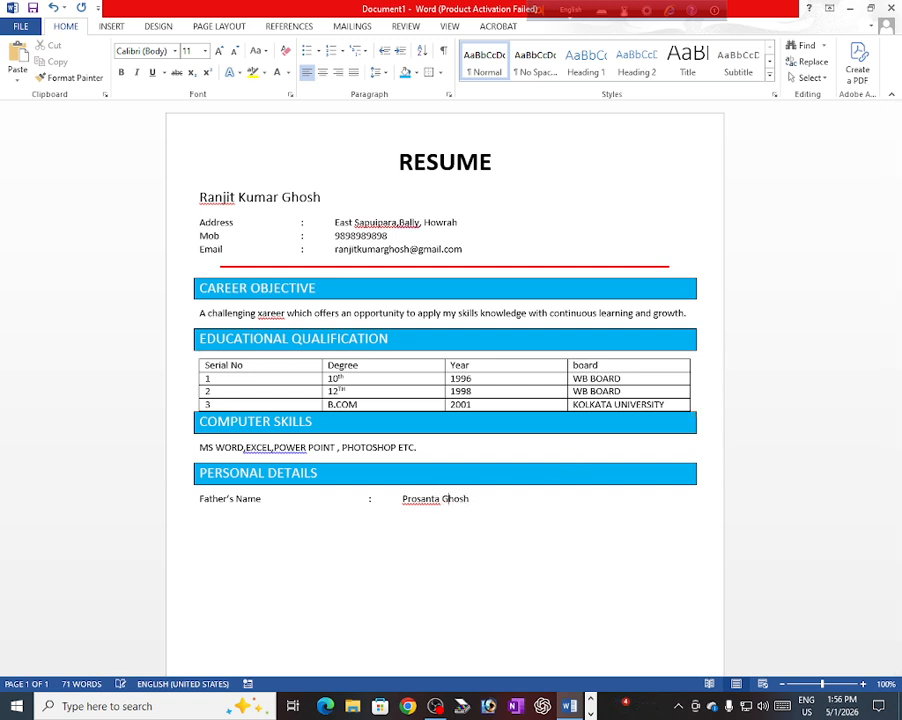
{"action": "left_click", "coordinate": [478, 501]}
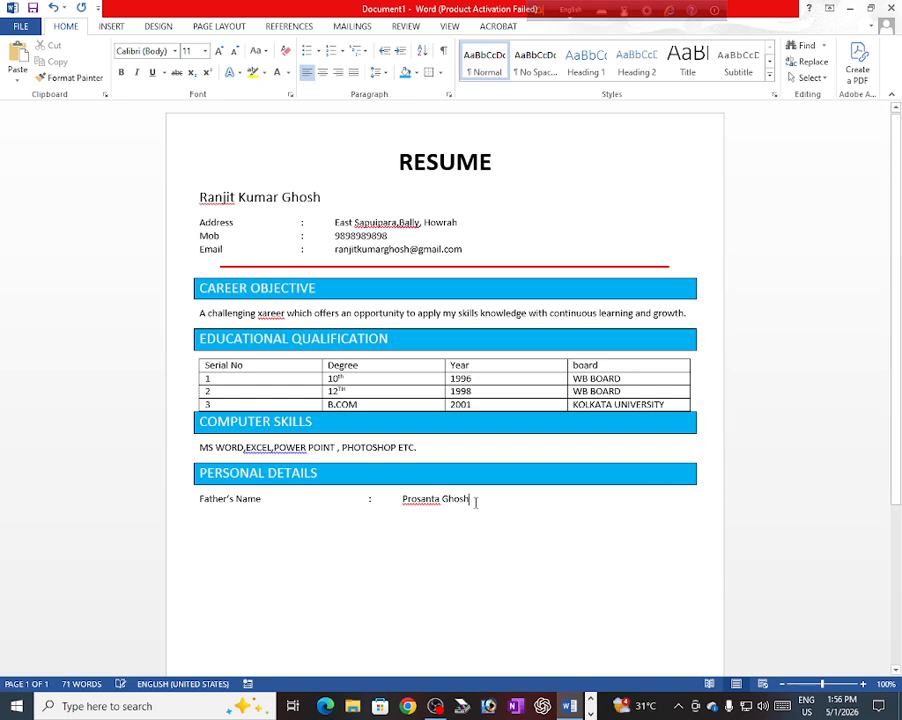
{"action": "key", "text": "Return"}
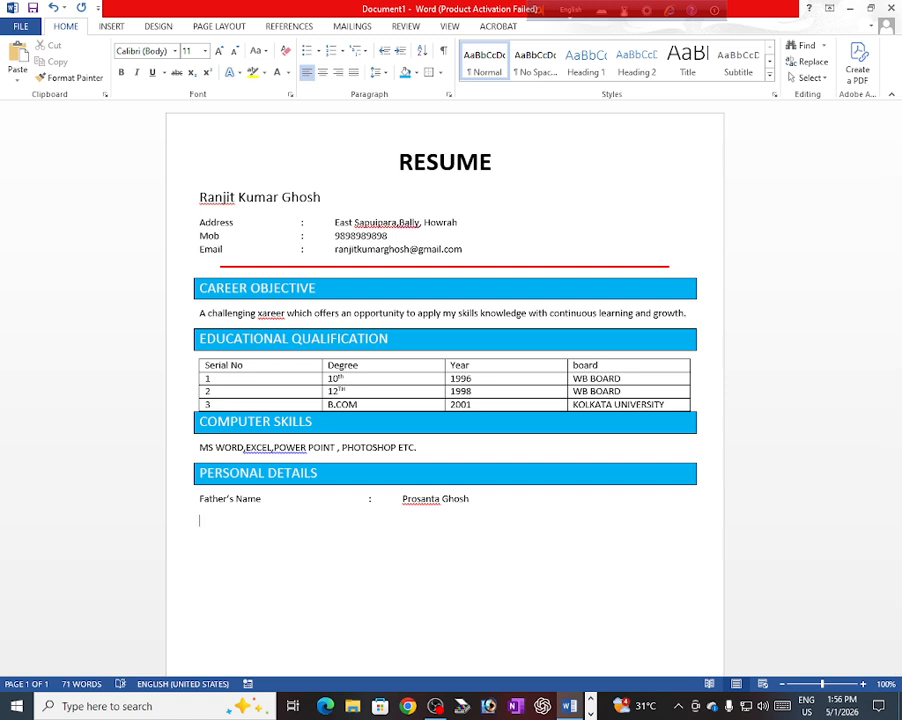
Step: Add the line 'Date of Birth : 01/01/1978' with a tab-aligned colon
{"action": "type", "text": "Date of"}
{"action": "type", "text": "Birth"}
{"action": "key", "text": "Tab"}
{"action": "key", "text": "Tab"}
{"action": "key", "text": "Tab"}
{"action": "key", "text": "Tab"}
{"action": "type", "text": ":"}
{"action": "key", "text": "Tab"}
{"action": "type", "text": "01/01/19"}
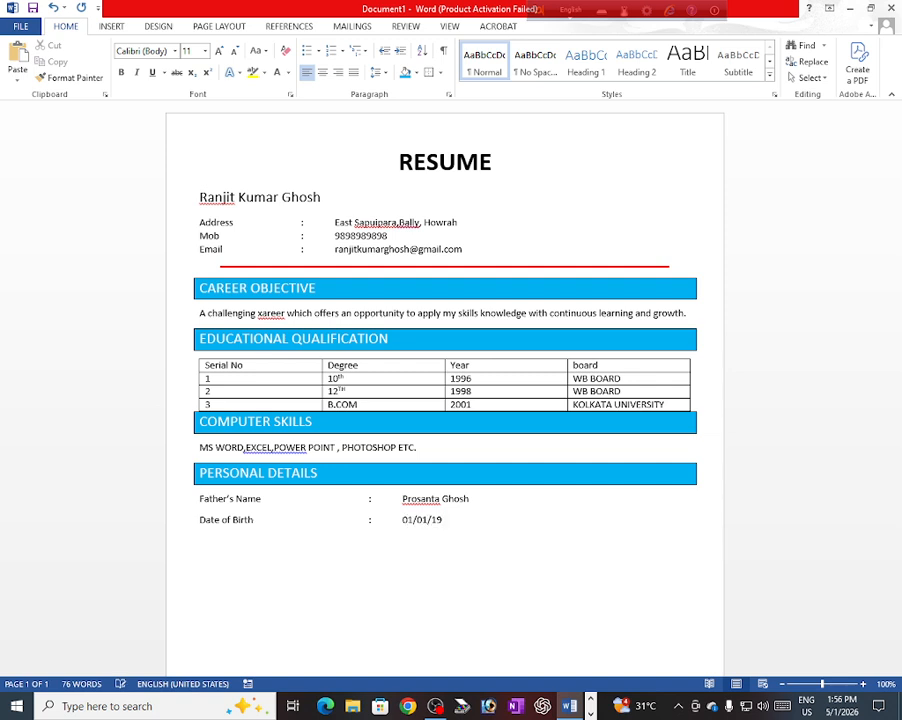
{"action": "type", "text": "78"}
{"action": "key", "text": "Return"}
Step: Add the line 'Marital status : Marrid' aligned with the colons above
{"action": "type", "text": "Marital status"}
{"action": "key", "text": "Tab"}
{"action": "key", "text": "Tab"}
{"action": "key", "text": "Tab"}
{"action": "key", "text": "Tab"}
{"action": "type", "text": ":"}
{"action": "key", "text": "Tab"}
{"action": "type", "text": "Marrid"}
{"action": "key", "text": "Return"}
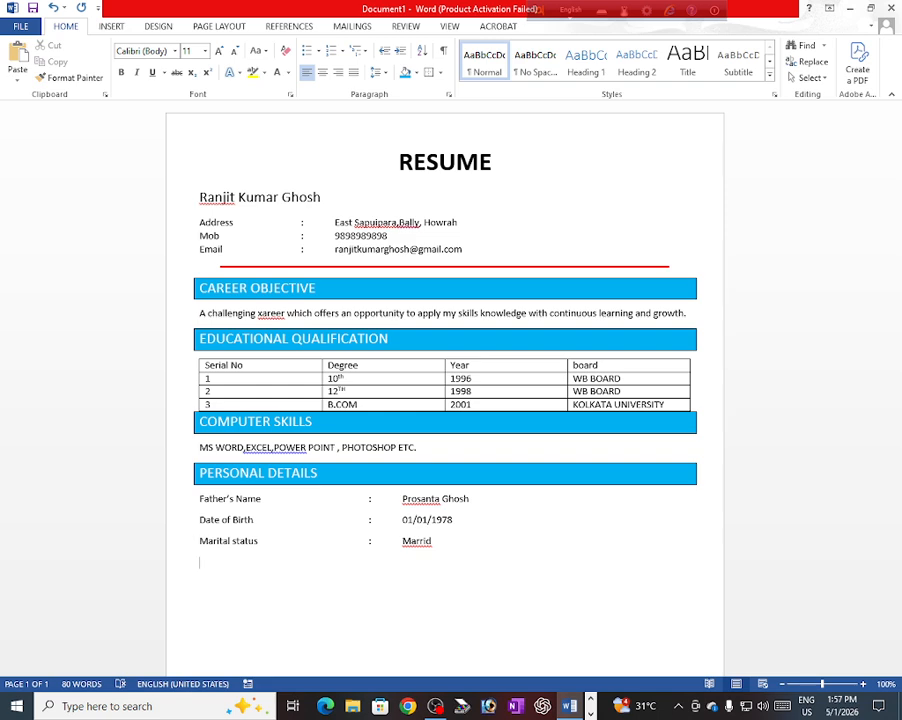
Step: Add the line 'Gender : Male' with a tab-aligned colon
{"action": "type", "text": "Gender"}
{"action": "key", "text": "Tab"}
{"action": "key", "text": "Tab"}
{"action": "key", "text": "Tab"}
{"action": "key", "text": "Tab"}
{"action": "key", "text": "Tab"}
{"action": "type", "text": ":"}
{"action": "key", "text": "Tab"}
{"action": "type", "text": "male"}
{"action": "key", "text": "BackSpace"}
{"action": "key", "text": "BackSpace"}
{"action": "key", "text": "BackSpace"}
{"action": "key", "text": "BackSpace"}
{"action": "type", "text": "Male"}
{"action": "key", "text": "Return"}
Step: Add 'Religion : Hindu' and start a tab-aligned Nationality line below it
{"action": "type", "text": "Religion"}
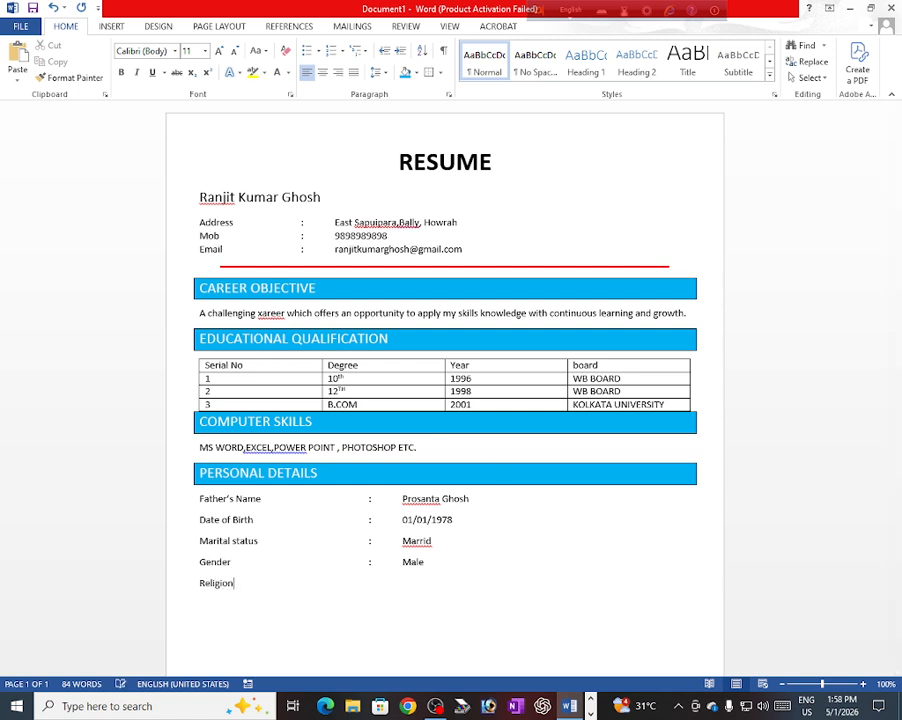
{"action": "key", "text": "Tab"}
{"action": "key", "text": "Tab"}
{"action": "key", "text": "Tab"}
{"action": "key", "text": "Tab"}
{"action": "type", "text": ":"}
{"action": "key", "text": "Tab"}
{"action": "type", "text": "Hindu"}
{"action": "key", "text": "Return"}
{"action": "type", "text": "Nationality"}
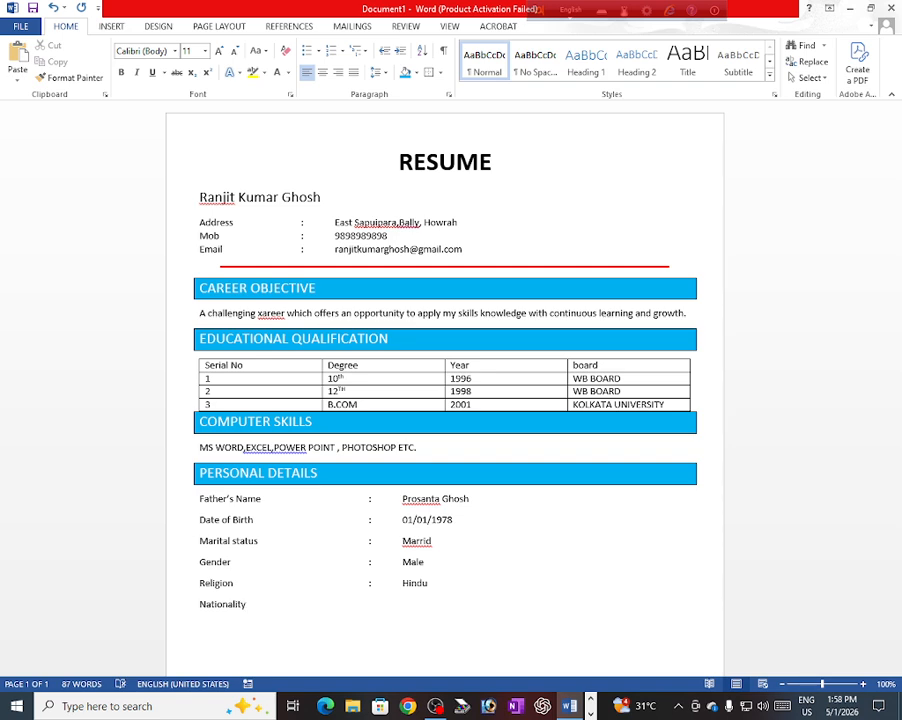
{"action": "key", "text": "Tab"}
{"action": "key", "text": "Tab"}
{"action": "key", "text": "Tab"}
{"action": "key", "text": "Tab"}
Step: Fill in Nationality as Indian and add 'Language : Bengali,English' beneath it
{"action": "type", "text": ":"}
{"action": "type", "text": "I"}
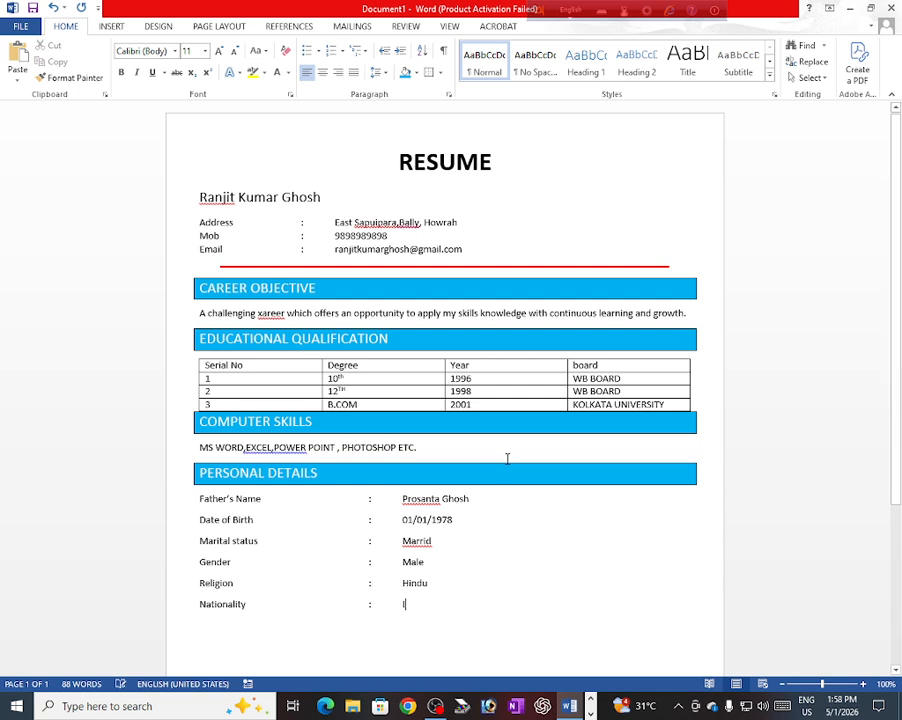
{"action": "type", "text": "nd"}
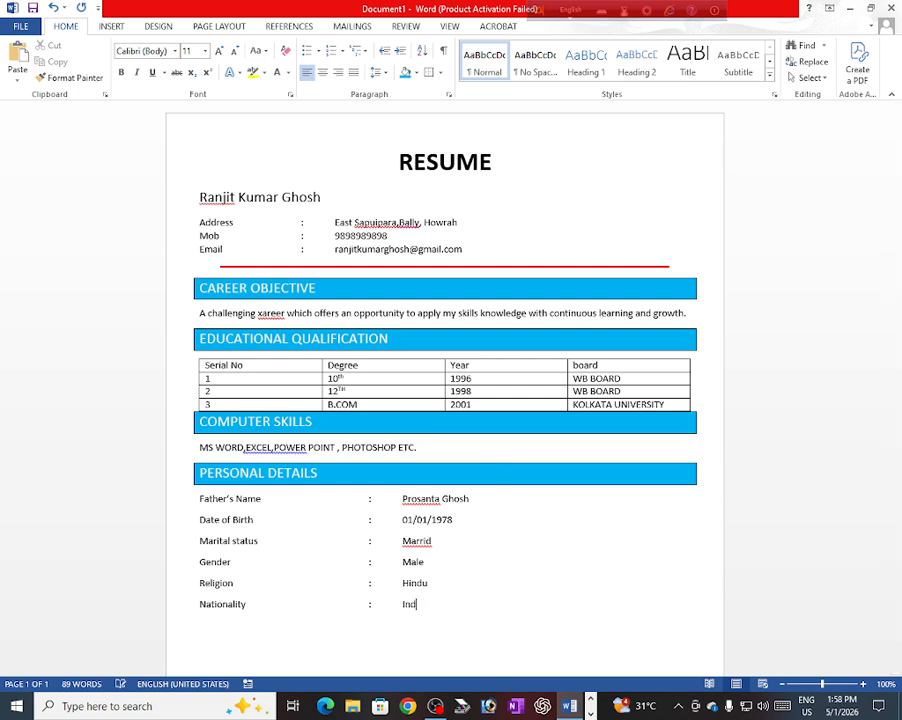
{"action": "type", "text": "ian"}
{"action": "type", "text": "La"}
{"action": "type", "text": "ng"}
{"action": "type", "text": "uag"}
{"action": "type", "text": "e"}
{"action": "key", "text": "Tab"}
{"action": "key", "text": "Tab"}
{"action": "key", "text": "Tab"}
{"action": "key", "text": "Tab"}
{"action": "type", "text": ":"}
{"action": "key", "text": "Tab"}
{"action": "type", "text": "Bengal"}
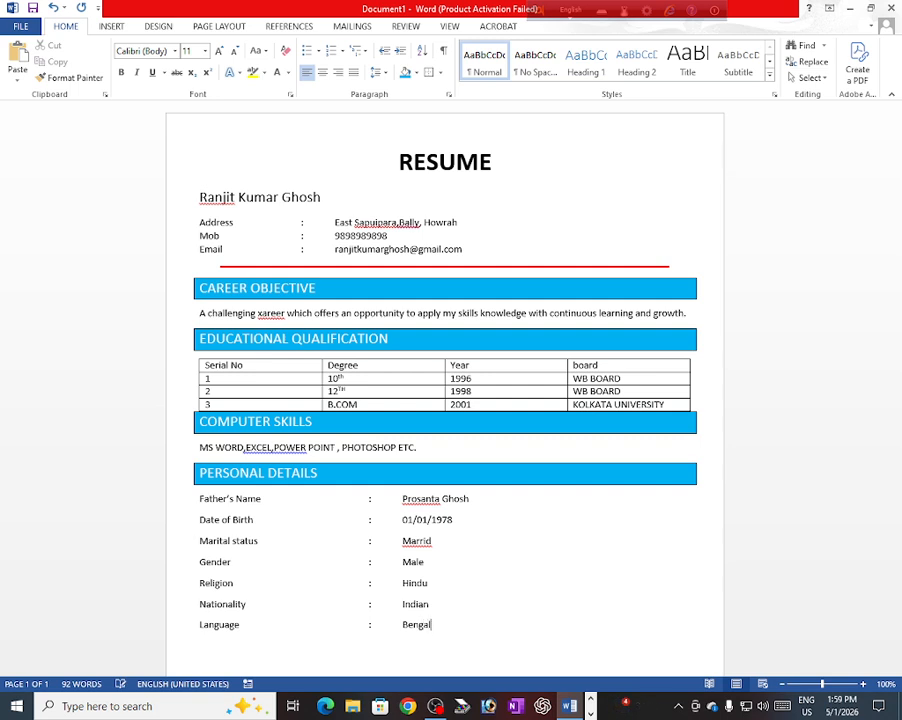
{"action": "type", "text": "i,English"}
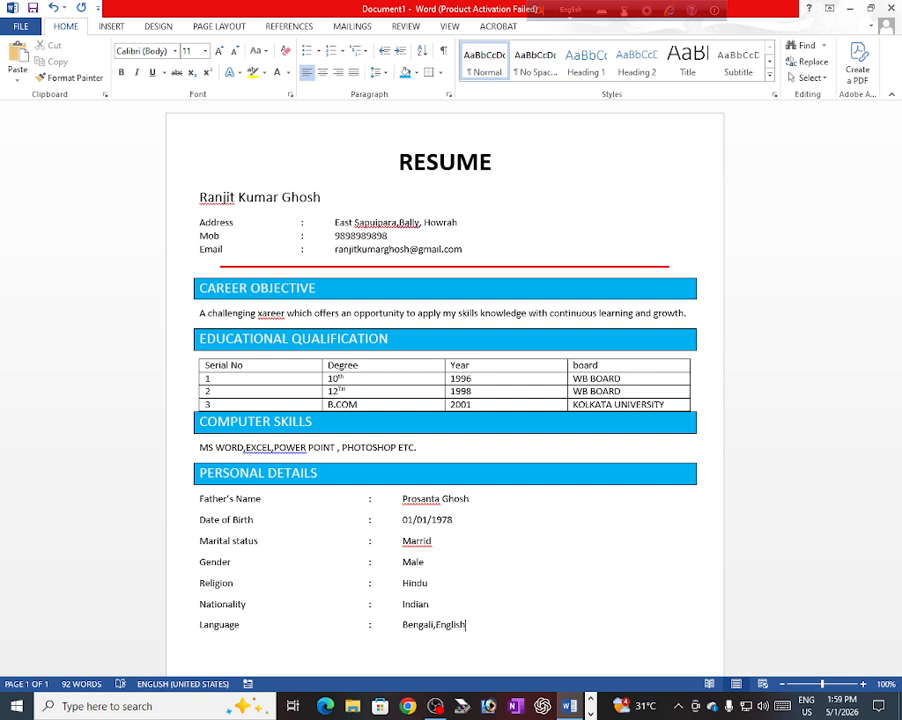
Step: Remove the space after each paragraph across the selected Personal Details lines
{"action": "scroll", "coordinate": [389, 555], "scroll_direction": "down", "scroll_amount": 3}
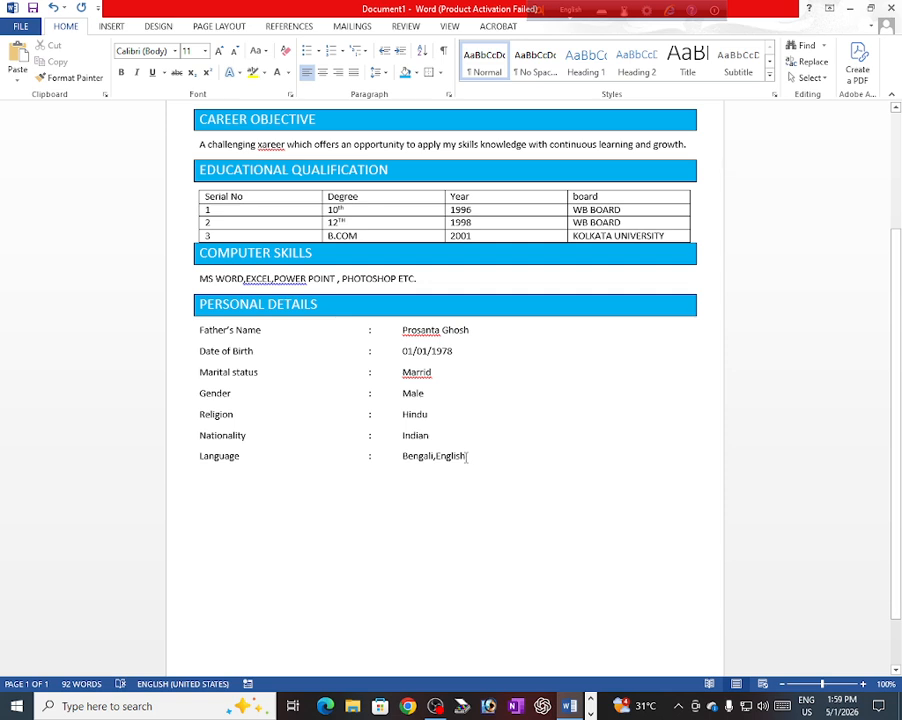
{"action": "left_click_drag", "start_coordinate": [466, 455], "coordinate": [187, 344]}
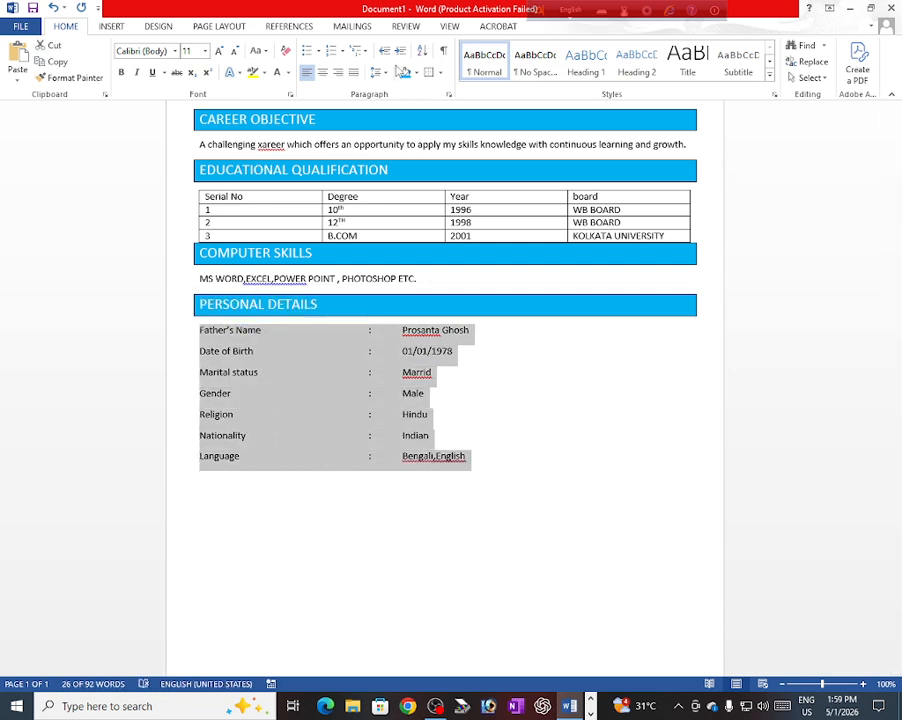
{"action": "left_click", "coordinate": [386, 75]}
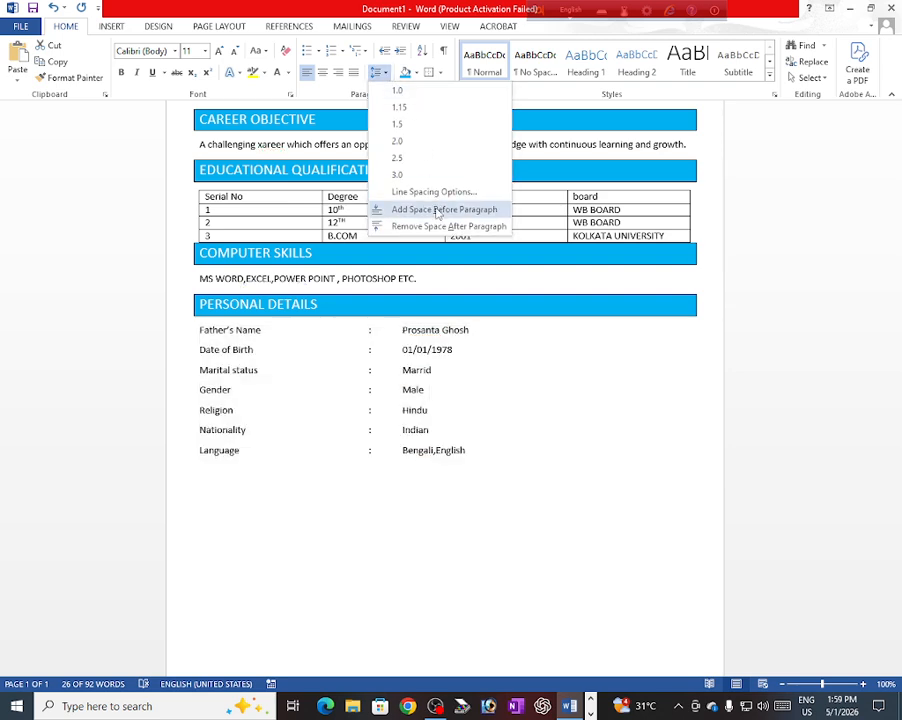
{"action": "left_click", "coordinate": [437, 228]}
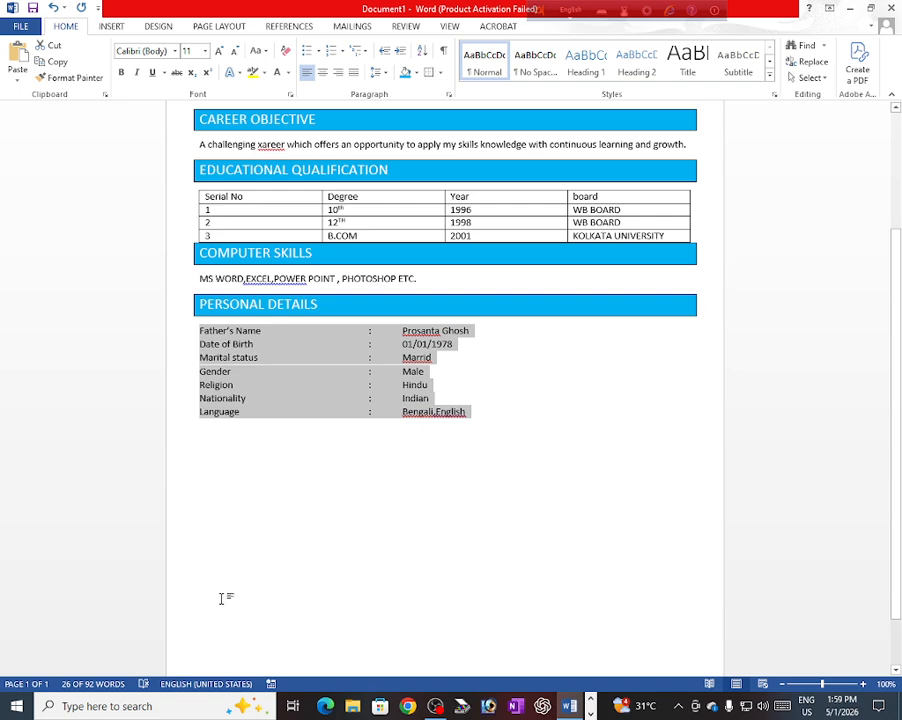
Step: Below the Personal Details list, begin typing the DECLLERATION heading in capitals
{"action": "left_click", "coordinate": [201, 440]}
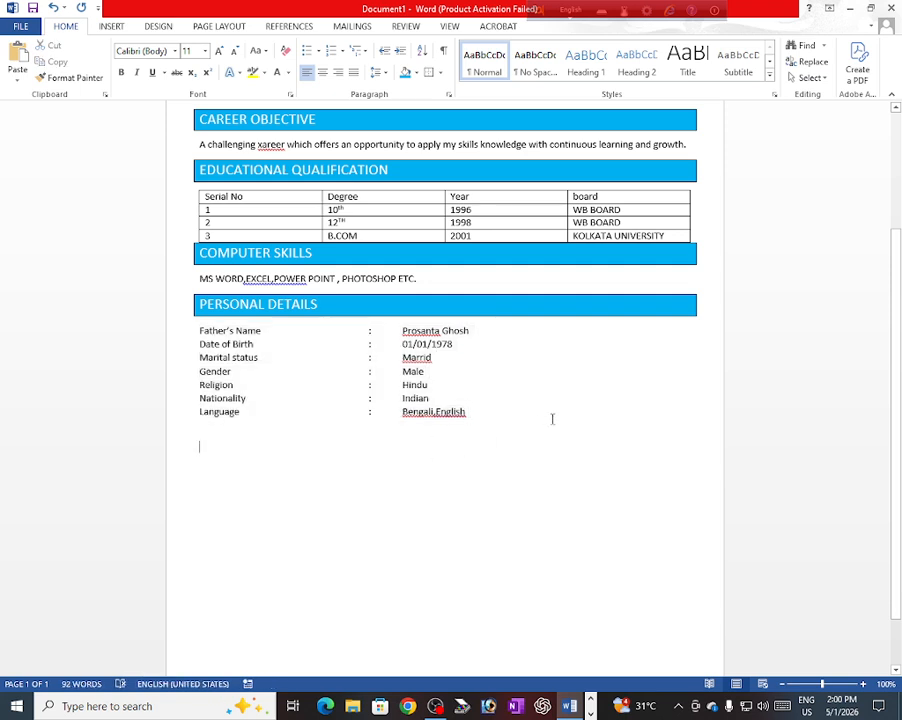
{"action": "type", "text": "D"}
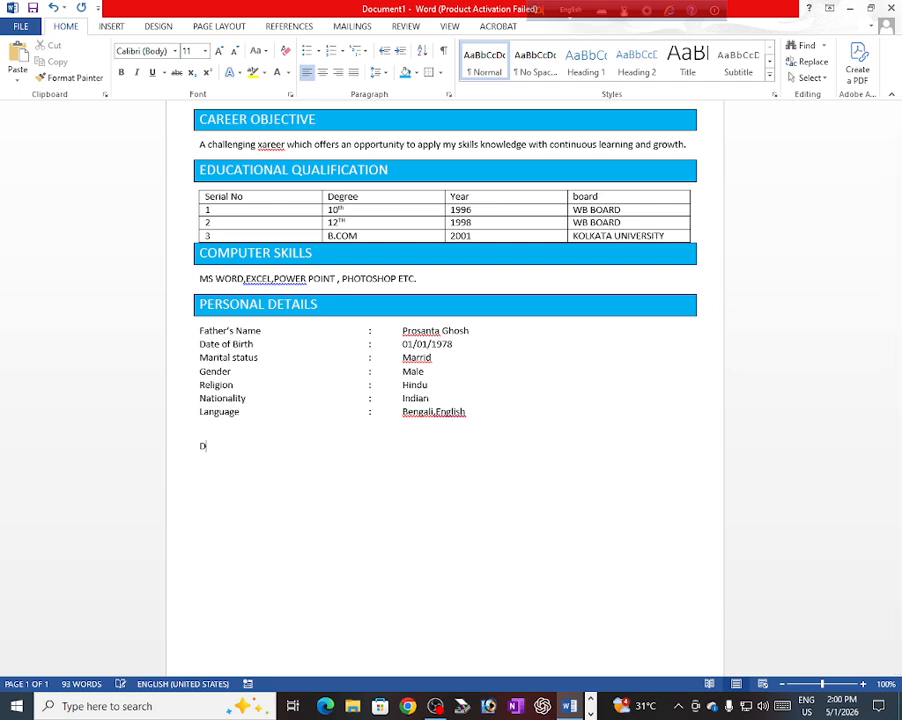
{"action": "type", "text": "ECLLERA"}
Step: Finish DECLLERATION and format-paint the PERSONAL DETAILS blue heading style onto it
{"action": "type", "text": "TION"}
{"action": "left_click", "coordinate": [335, 314]}
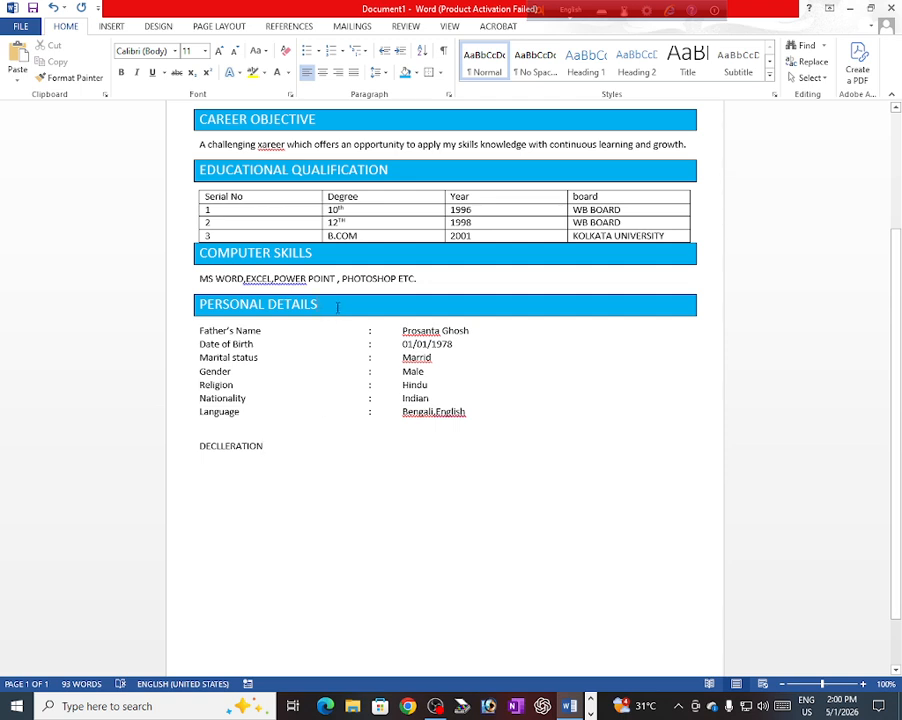
{"action": "left_click", "coordinate": [72, 77]}
{"action": "left_click_drag", "start_coordinate": [263, 450], "coordinate": [199, 447]}
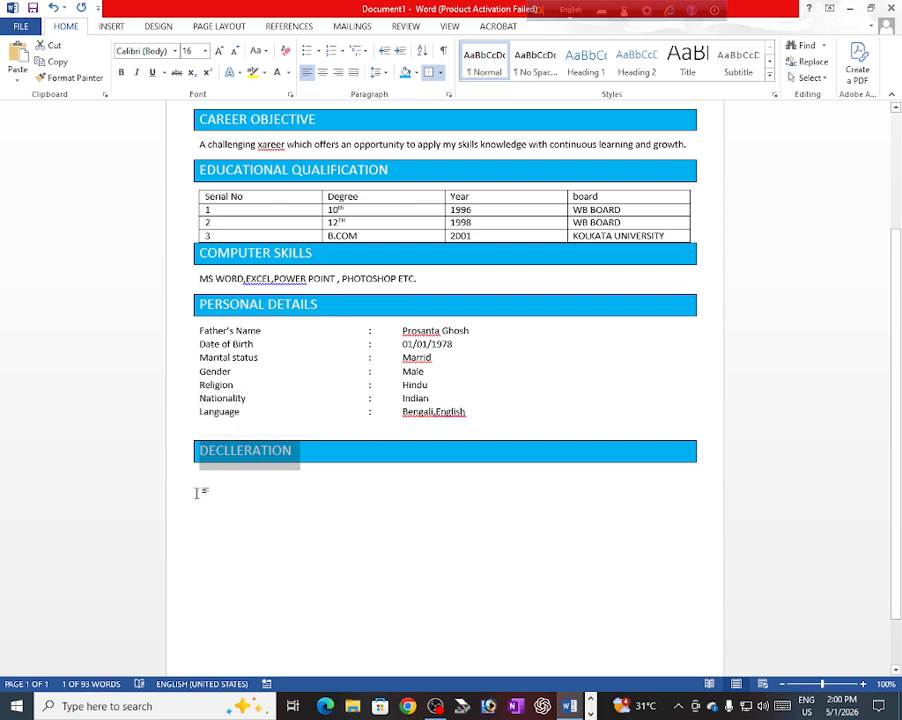
Step: On a plain line below, type 'I hearby declare that the information provided above is true...'
{"action": "left_click", "coordinate": [202, 484]}
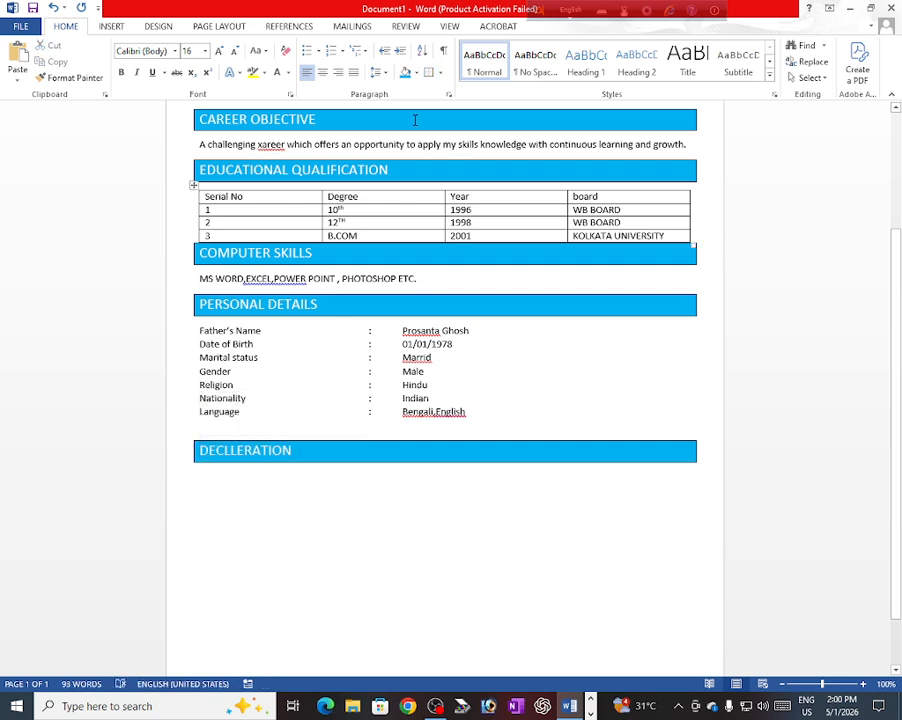
{"action": "left_click", "coordinate": [285, 53]}
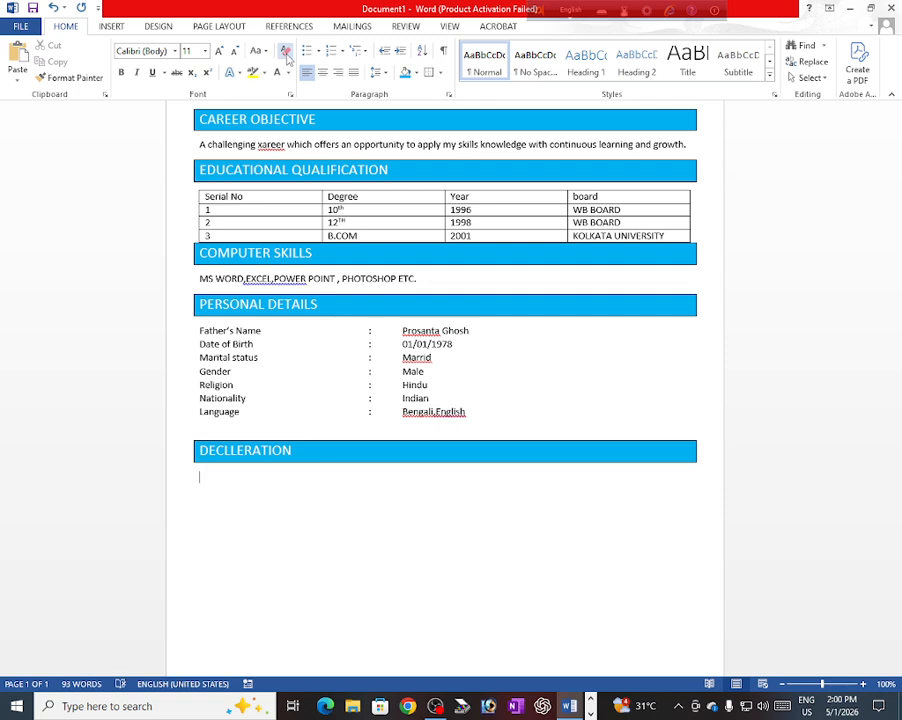
{"action": "type", "text": "I hearby declare"}
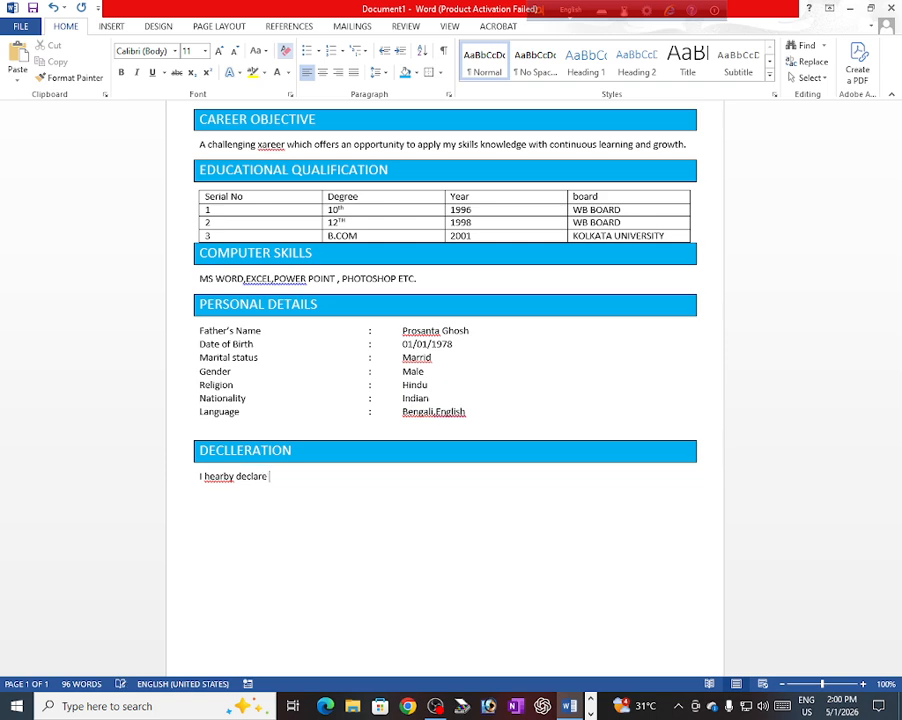
{"action": "type", "text": " that the information "}
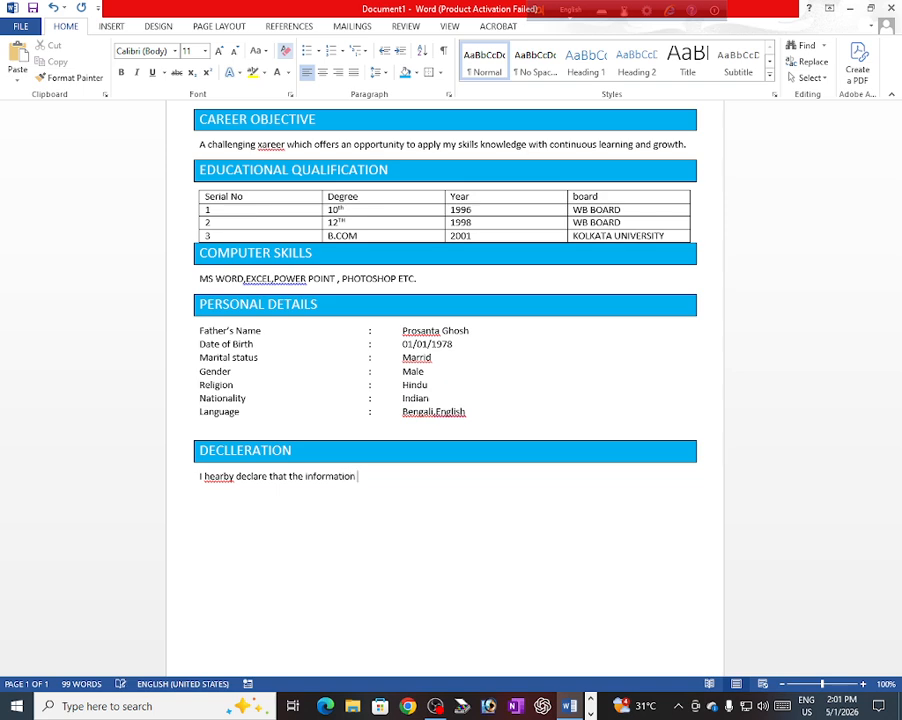
{"action": "type", "text": "p"}
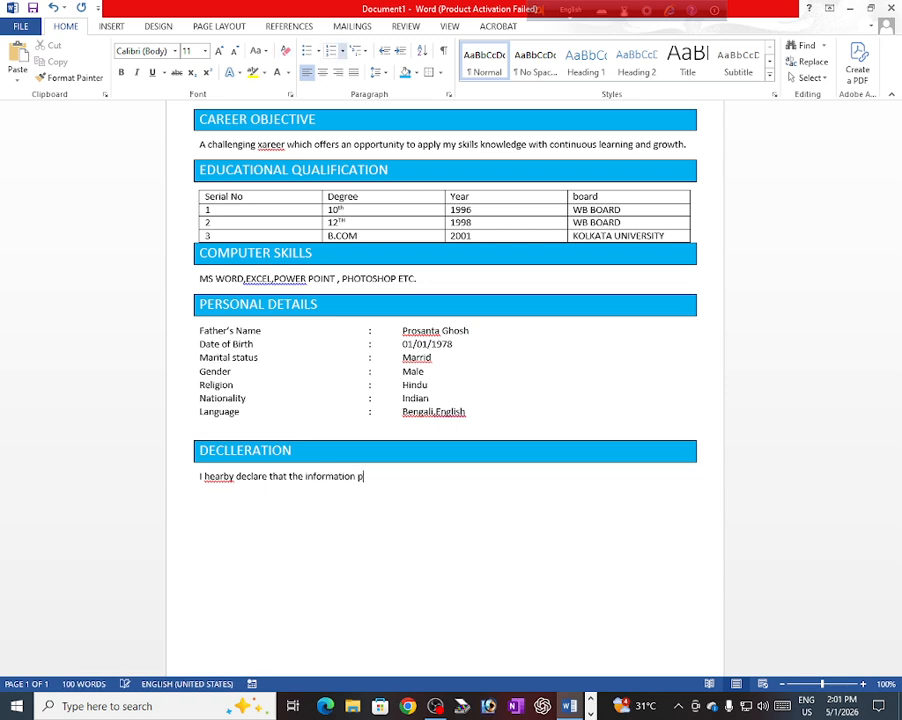
{"action": "type", "text": "rovided above is "}
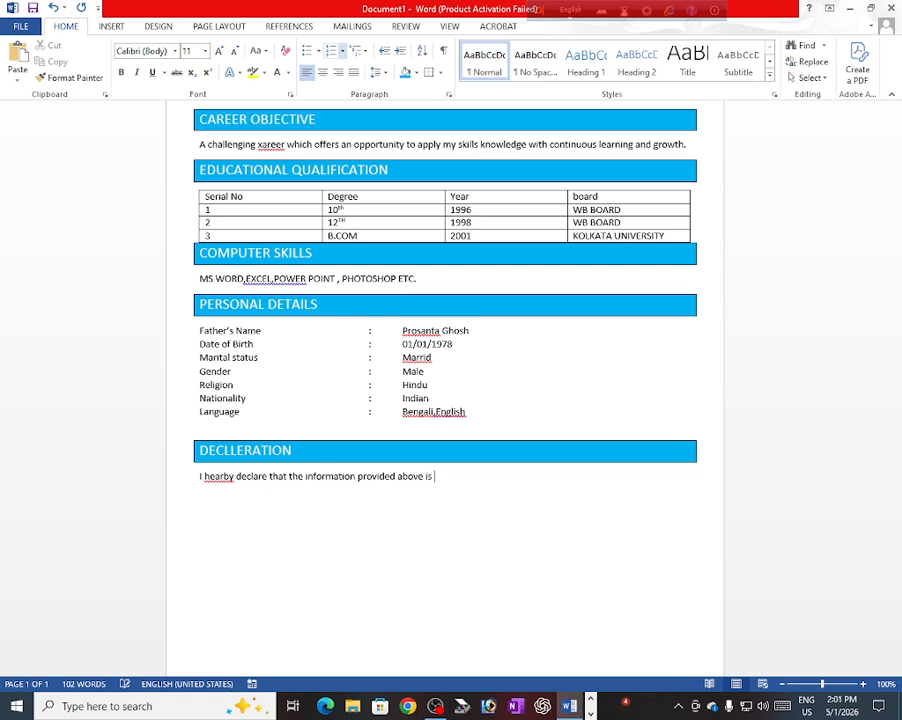
{"action": "type", "text": "true to the "}
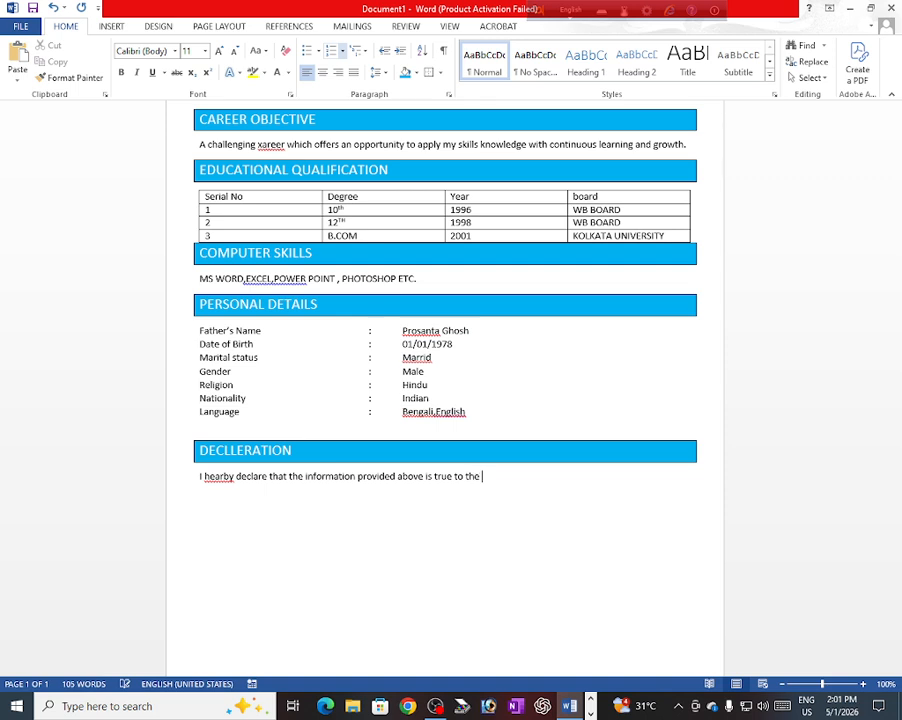
{"action": "type", "text": "best of my knowled"}
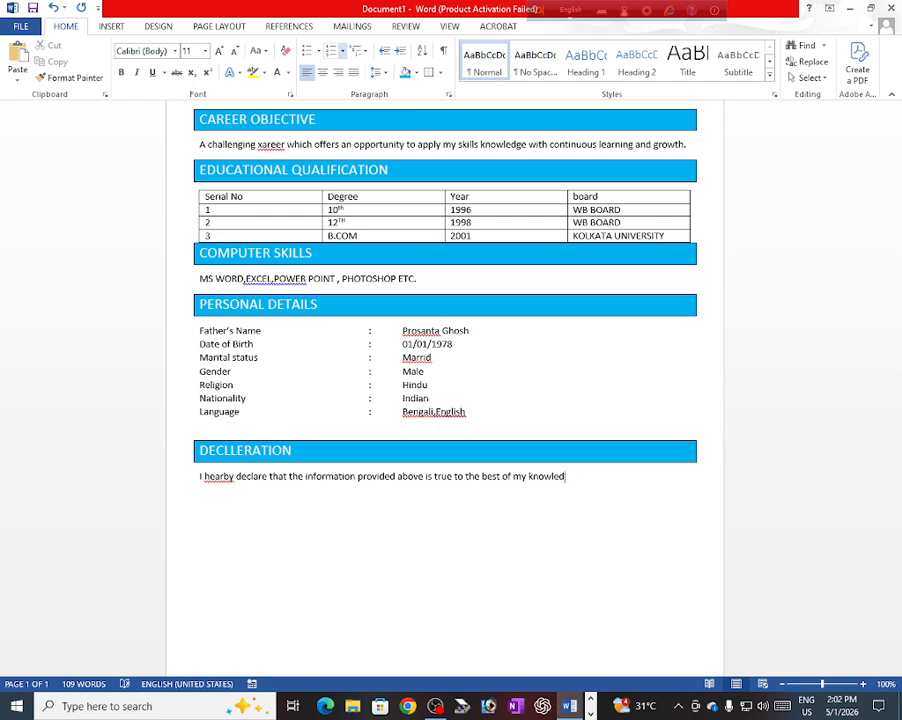
{"action": "type", "text": "ge."}
Step: Add dotted 'Date....' and 'place....' fill-in lines below the declaration
{"action": "key", "text": "Return"}
{"action": "key", "text": "Return"}
{"action": "type", "text": "Date........................................"}
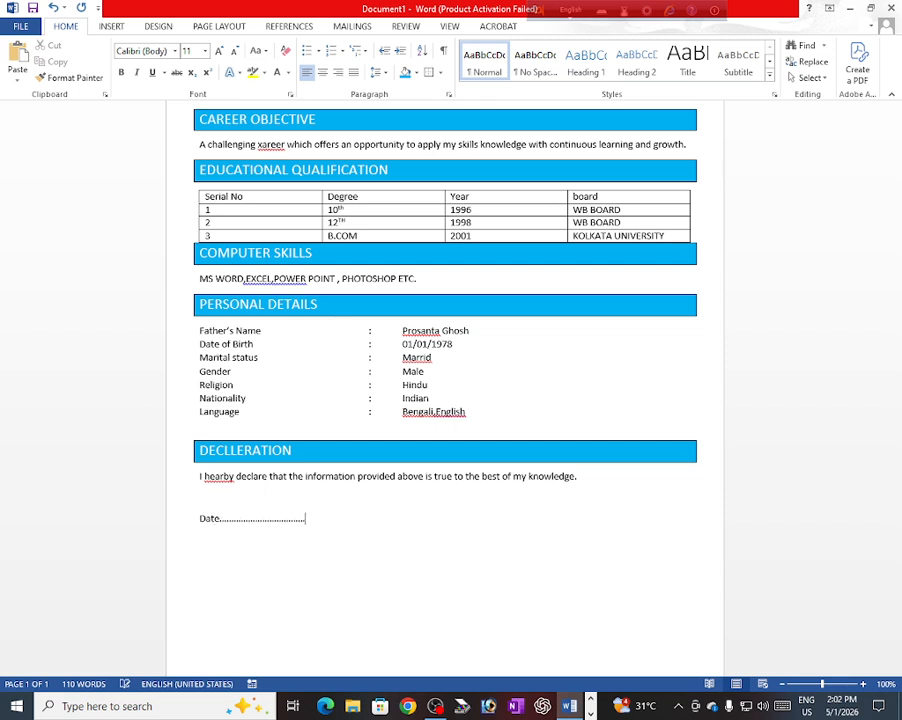
{"action": "key", "text": "Return"}
{"action": "type", "text": "pla"}
{"action": "type", "text": "ce"}
{"action": "type", "text": "......"}
{"action": "type", "text": "............................"}
Step: Two lines down, type the applicant's full name enclosed in parentheses as the signature
{"action": "key", "text": "Return"}
{"action": "key", "text": "Return"}
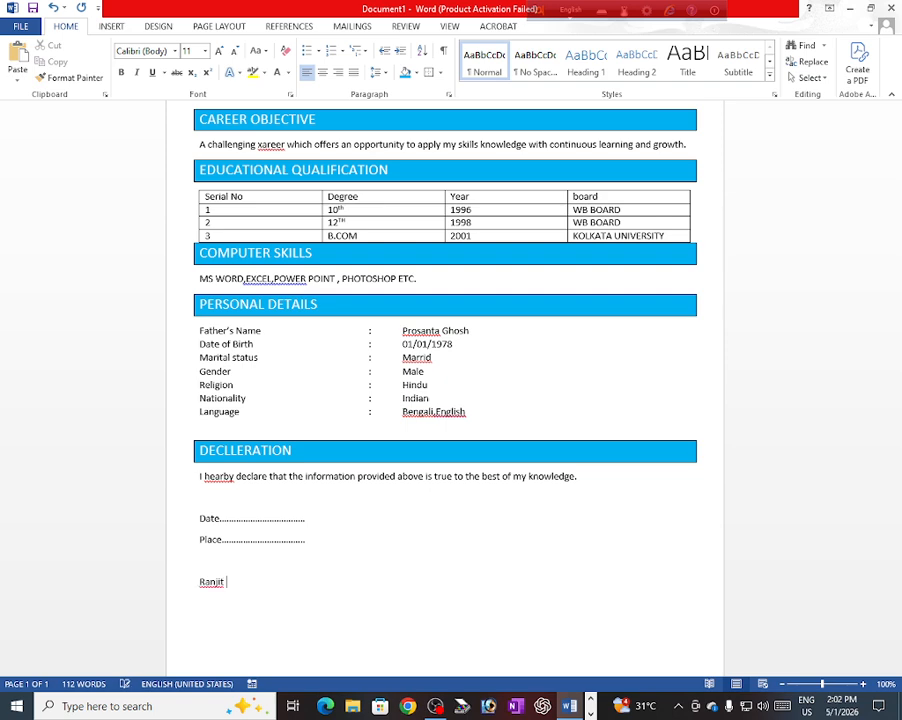
{"action": "type", "text": ")"}
{"action": "key", "text": "Home"}
{"action": "type", "text": "("}
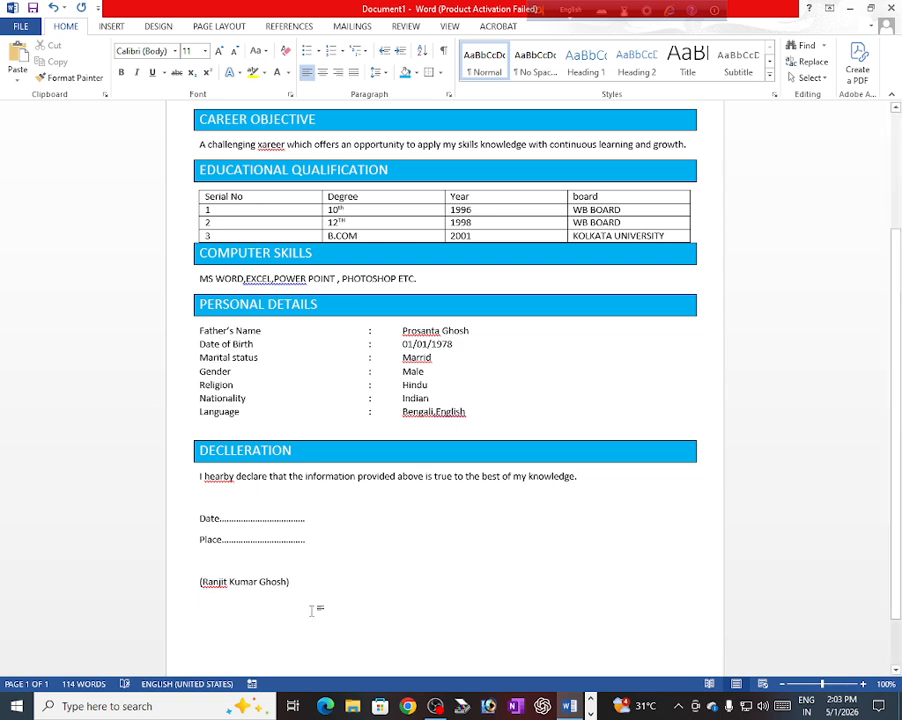
Step: Right-align the bracketed signature name line at the end of the declaration
{"action": "left_click_drag", "start_coordinate": [289, 581], "coordinate": [198, 584]}
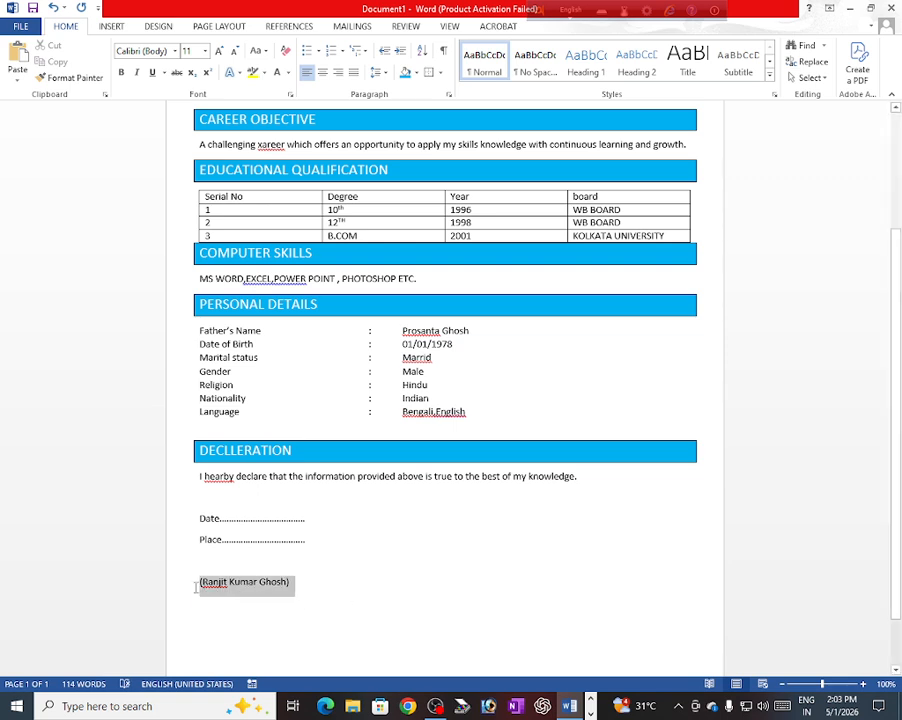
{"action": "left_click", "coordinate": [338, 74]}
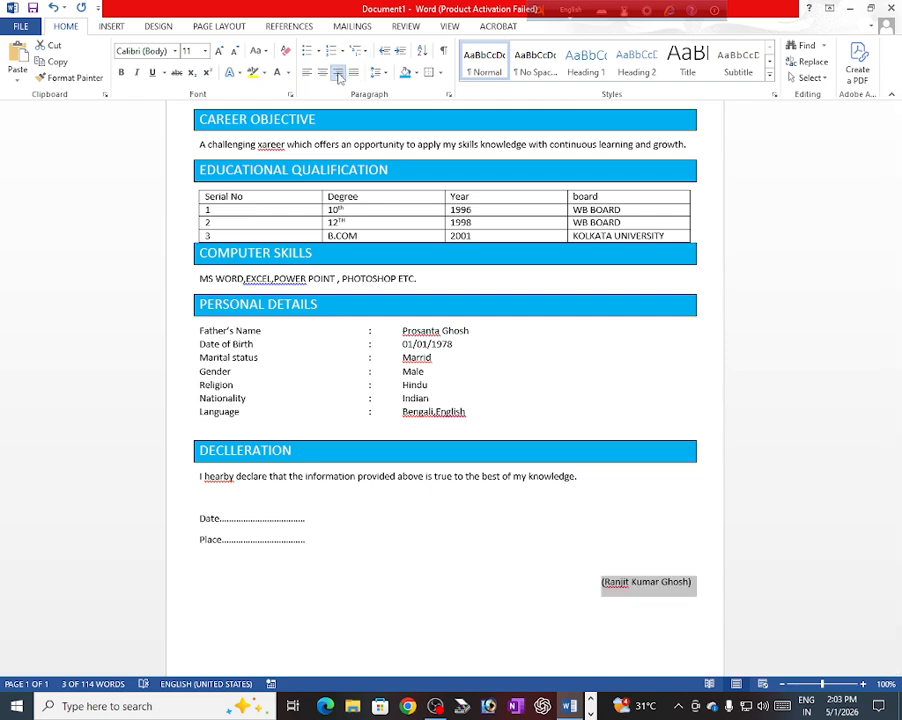
{"action": "left_click", "coordinate": [806, 435]}
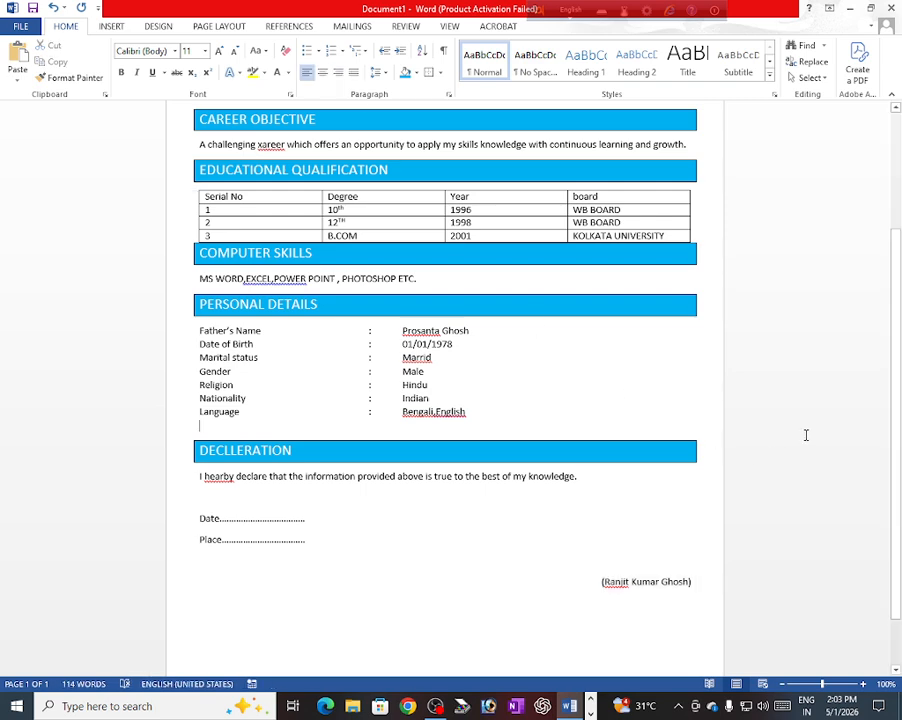
{"action": "scroll", "coordinate": [356, 287], "scroll_direction": "up", "scroll_amount": 4}
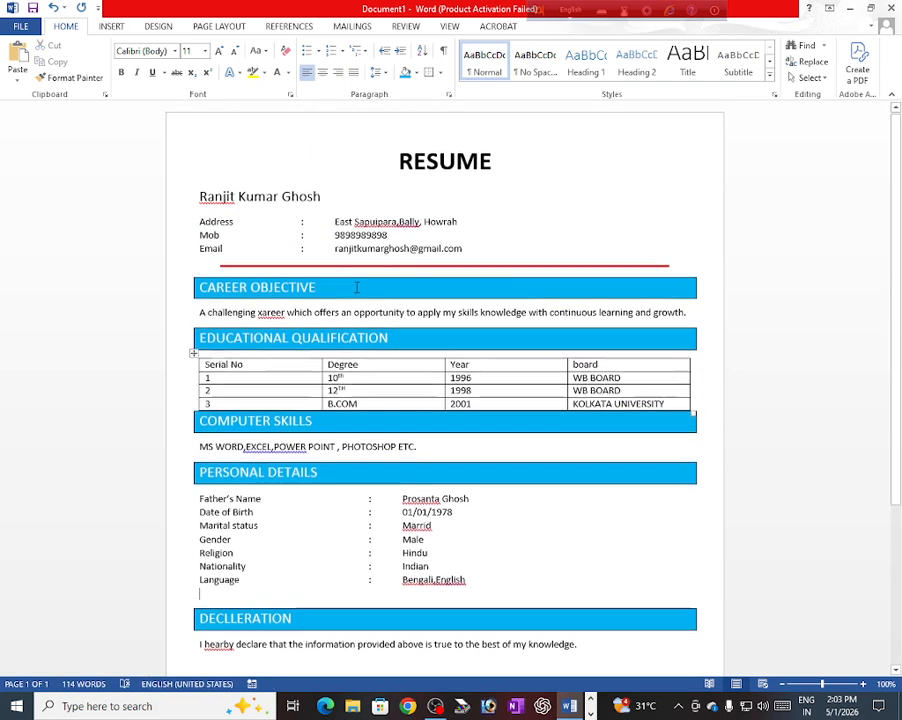
{"action": "scroll", "coordinate": [356, 288], "scroll_direction": "down", "scroll_amount": 2}
{"action": "scroll", "coordinate": [356, 288], "scroll_direction": "up", "scroll_amount": 2}
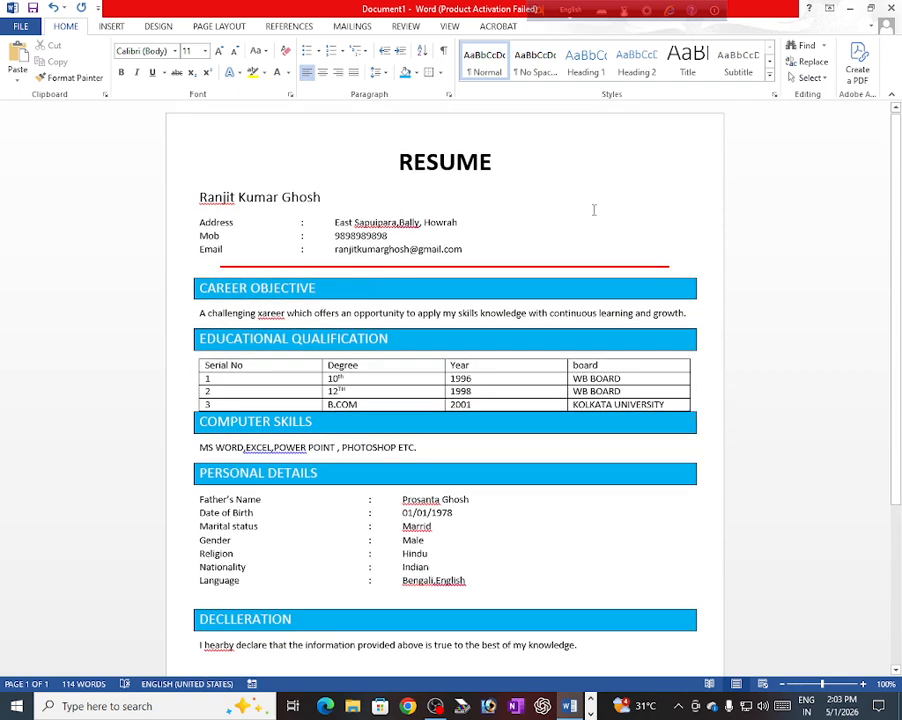
Step: Insert the 'download' portrait picture from the Desktop below the Language line
{"action": "left_click", "coordinate": [111, 27]}
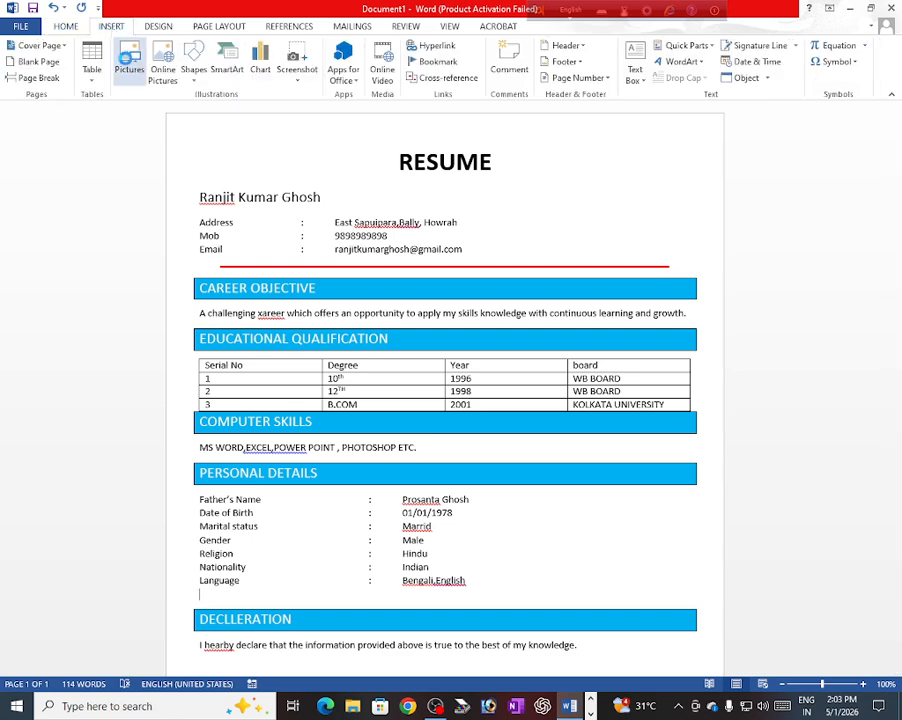
{"action": "left_click", "coordinate": [126, 64]}
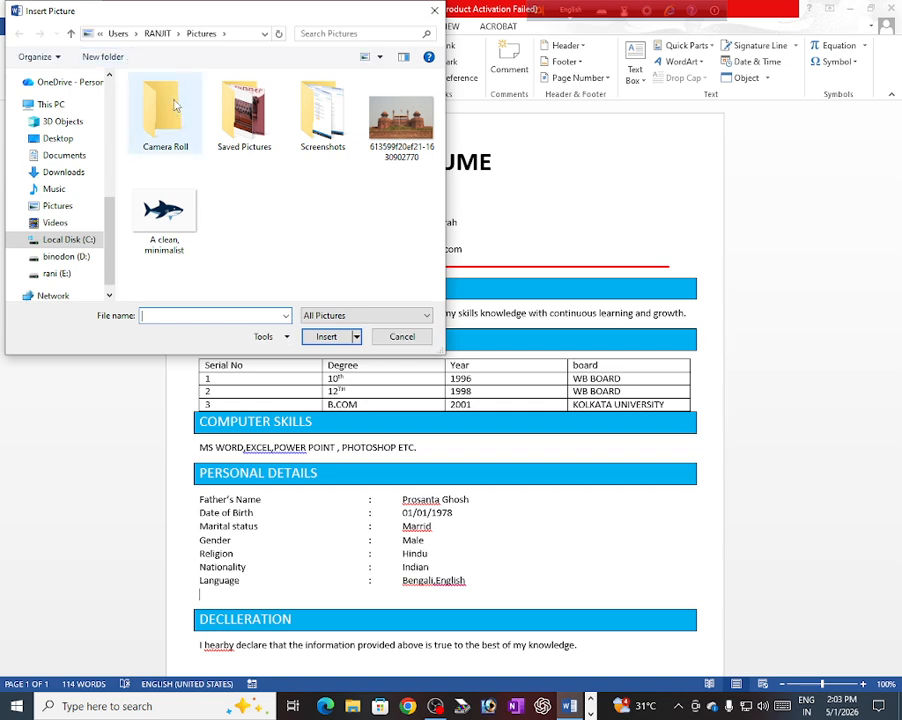
{"action": "left_click", "coordinate": [60, 140]}
{"action": "scroll", "coordinate": [335, 207], "scroll_direction": "down", "scroll_amount": 5}
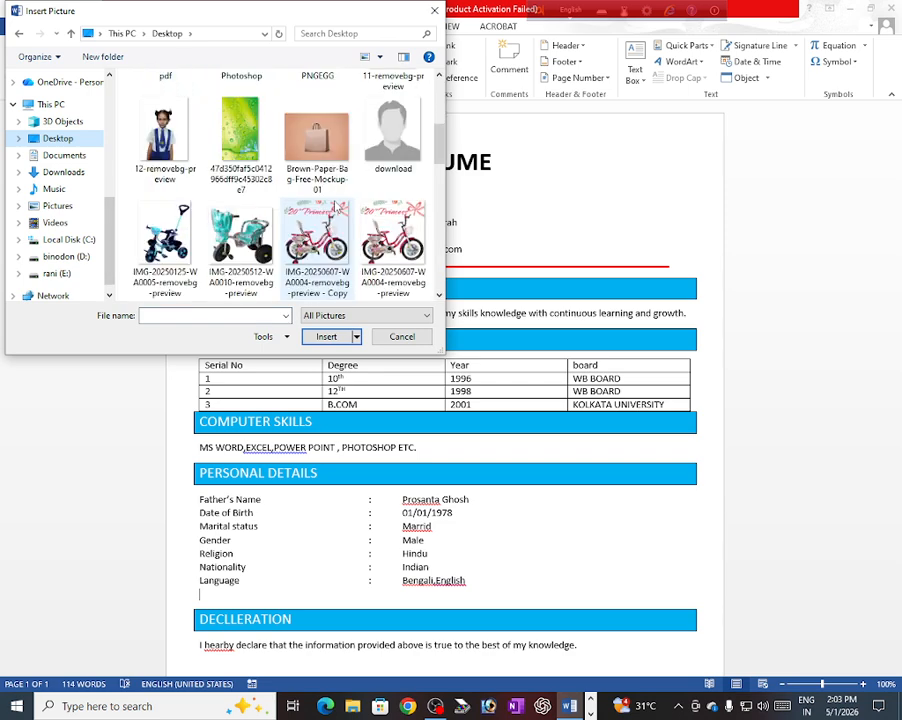
{"action": "left_click", "coordinate": [390, 140]}
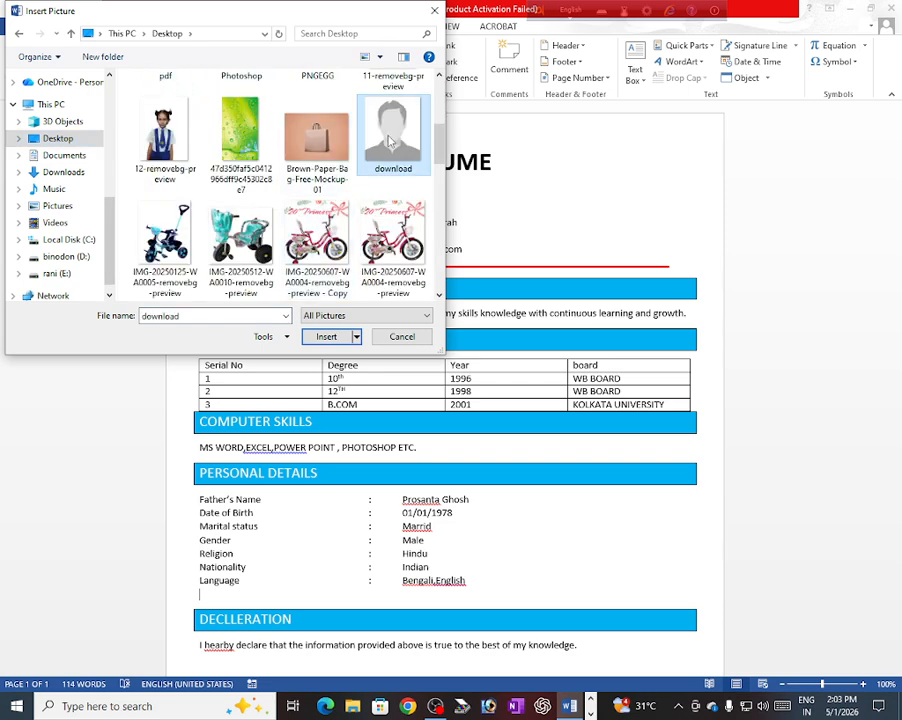
{"action": "left_click", "coordinate": [326, 336]}
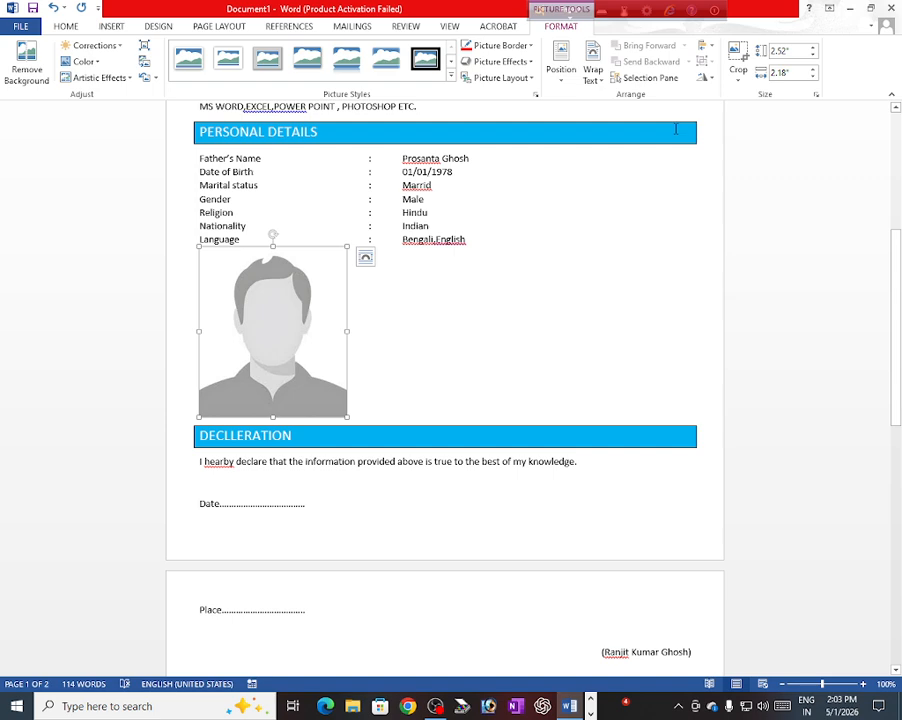
Step: Set the photo to In Front of Text, move it top right, and shrink it to 1.41" by 1.21"
{"action": "left_click", "coordinate": [598, 80]}
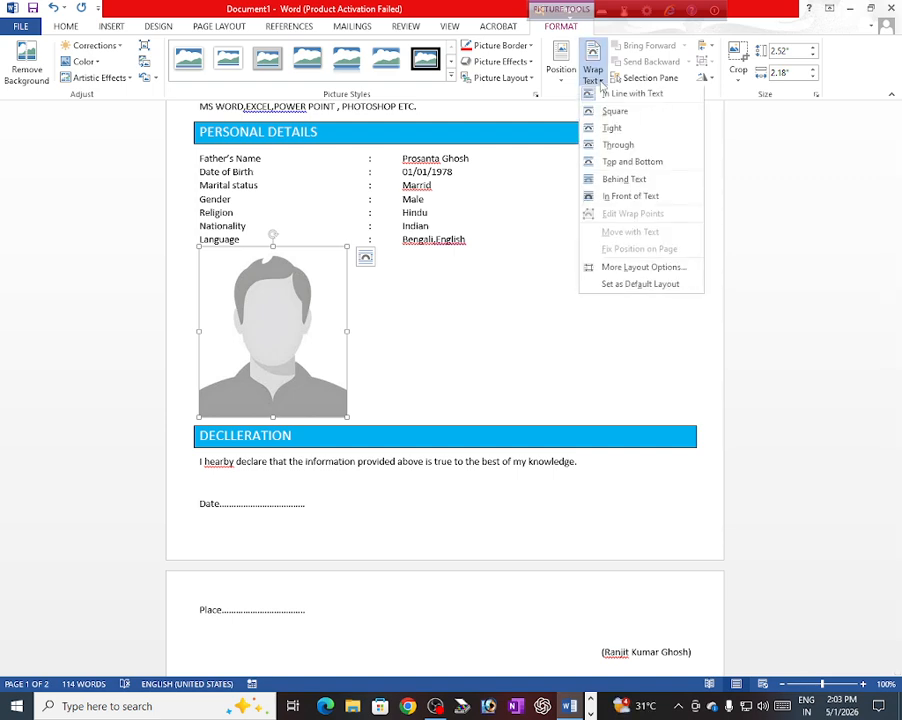
{"action": "left_click", "coordinate": [613, 205]}
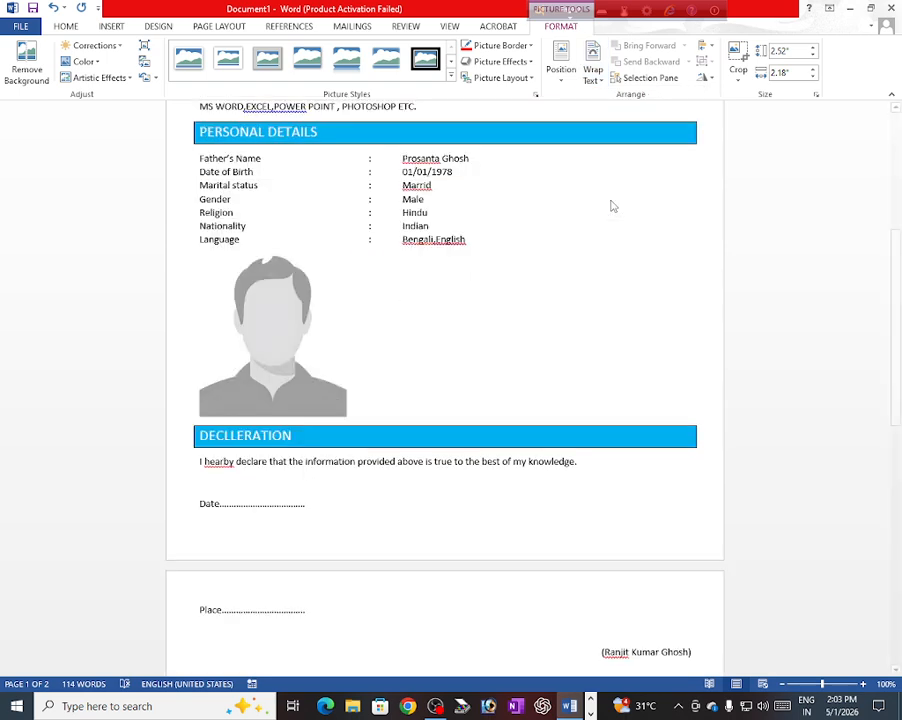
{"action": "left_click_drag", "start_coordinate": [275, 434], "coordinate": [614, 201]}
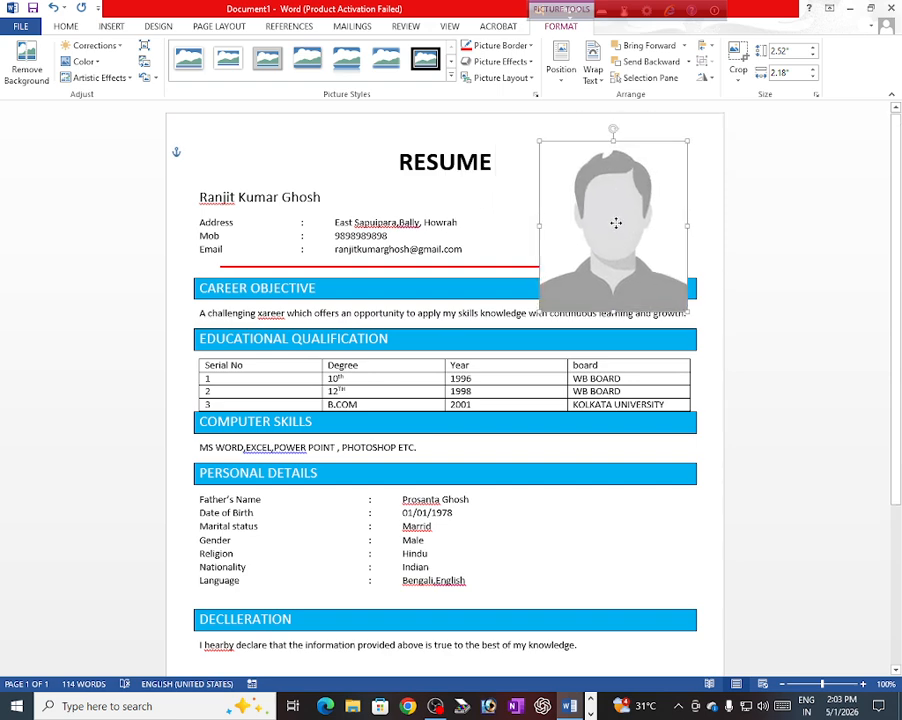
{"action": "left_click_drag", "start_coordinate": [537, 136], "coordinate": [615, 196]}
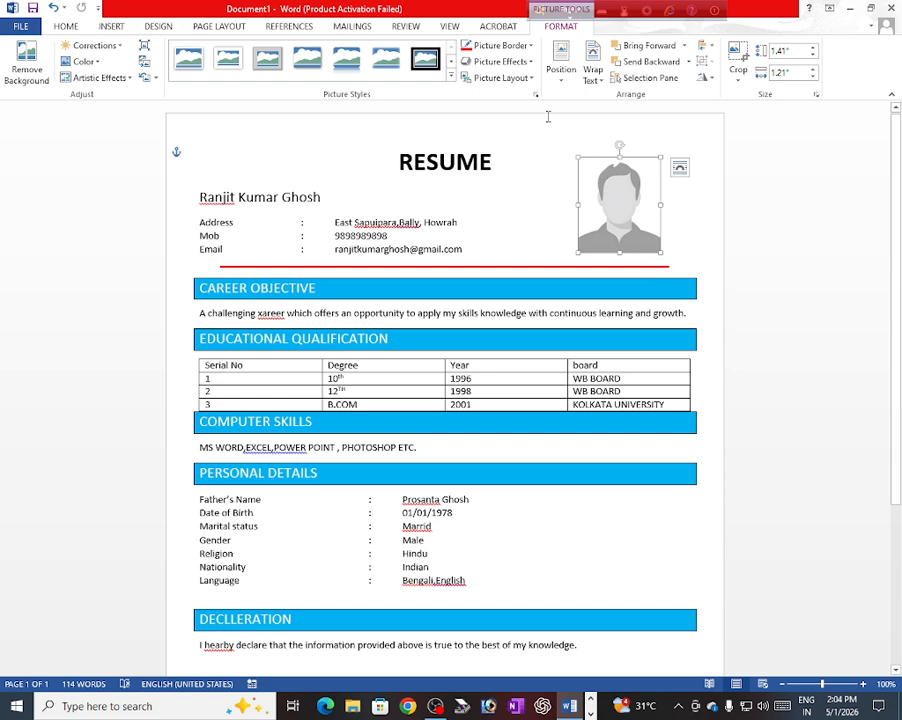
Step: Give the top-right photo a 2¼ pt picture border outline
{"action": "left_click", "coordinate": [505, 49]}
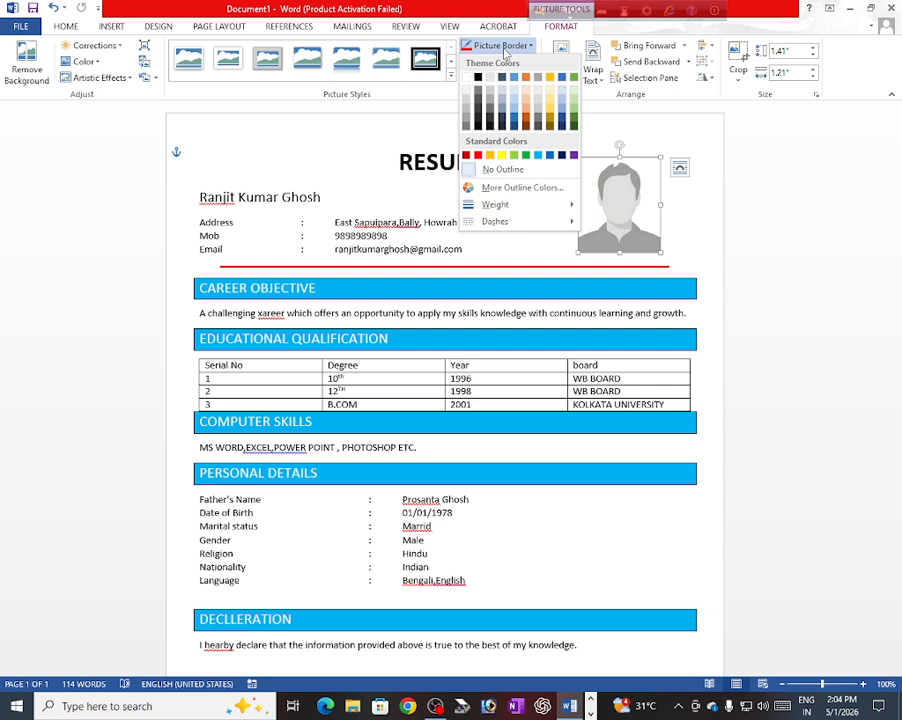
{"action": "mouse_move", "coordinate": [493, 210]}
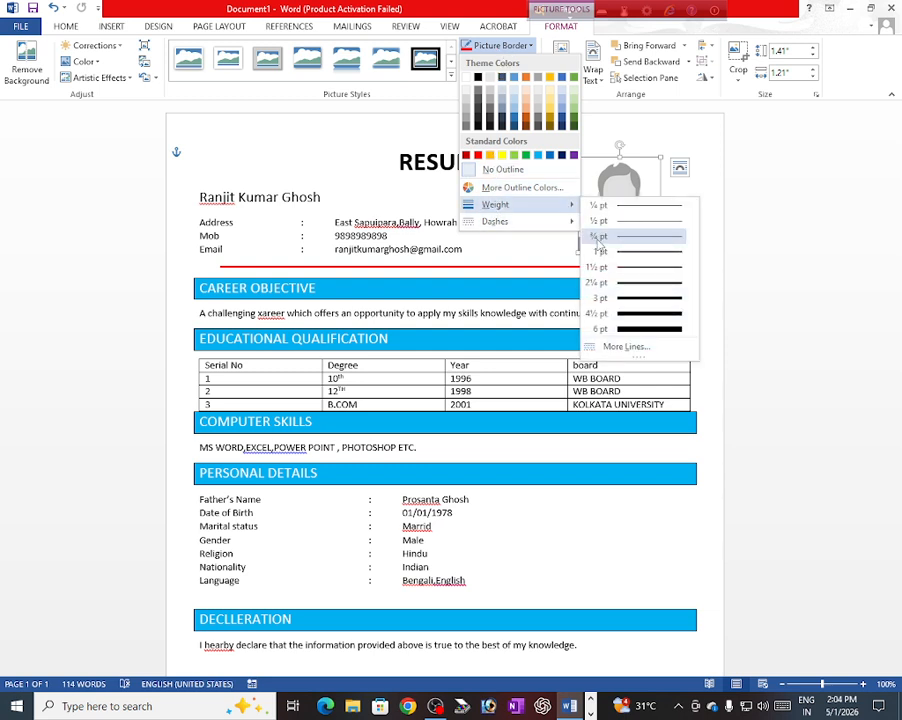
{"action": "left_click", "coordinate": [637, 286]}
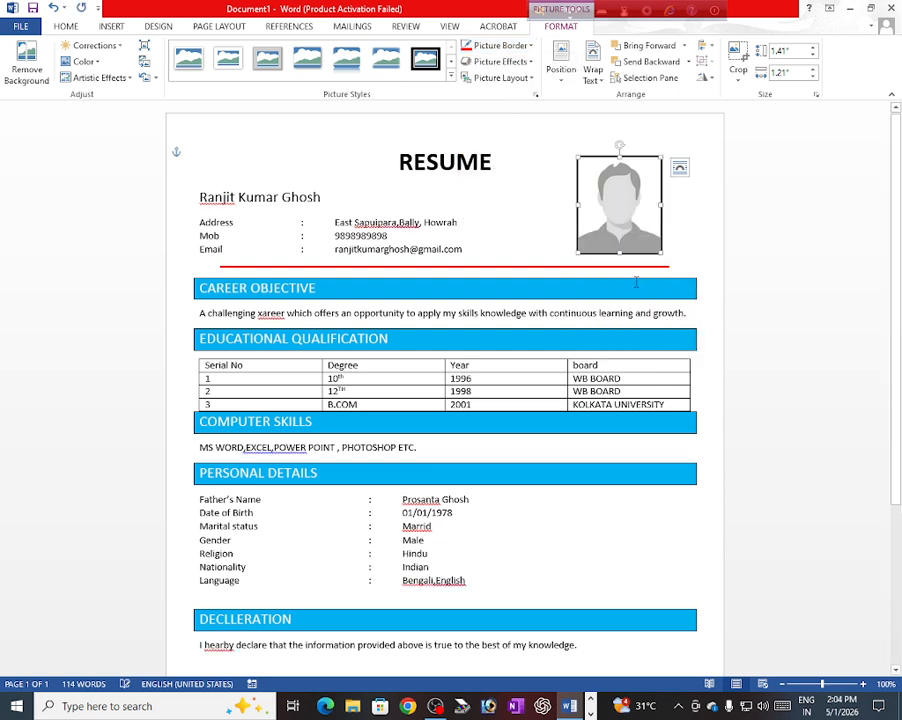
{"action": "left_click", "coordinate": [818, 242]}
{"action": "scroll", "coordinate": [690, 350], "scroll_direction": "down", "scroll_amount": 5}
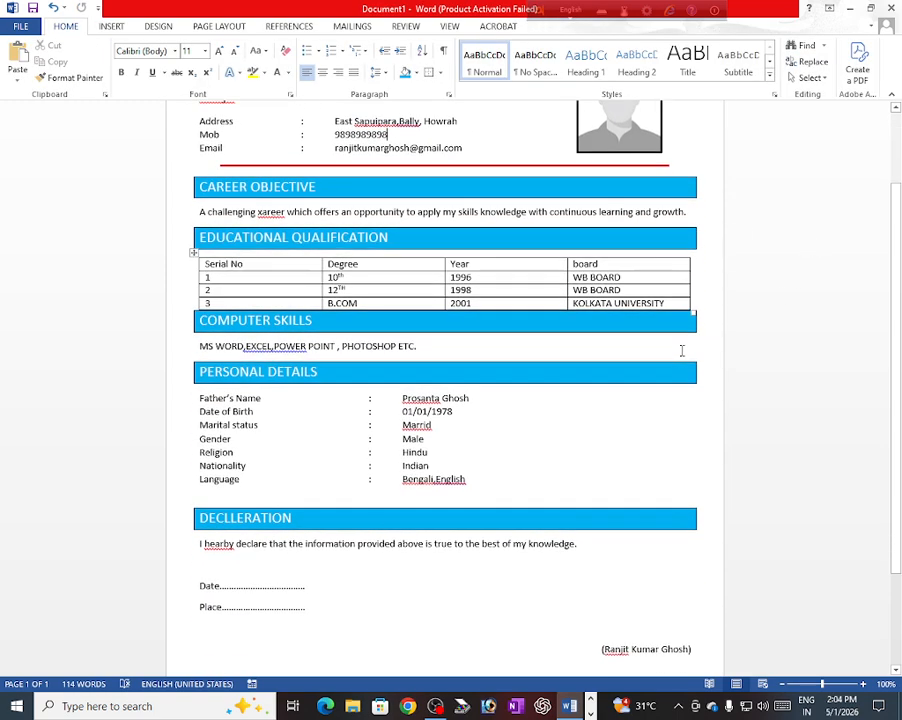